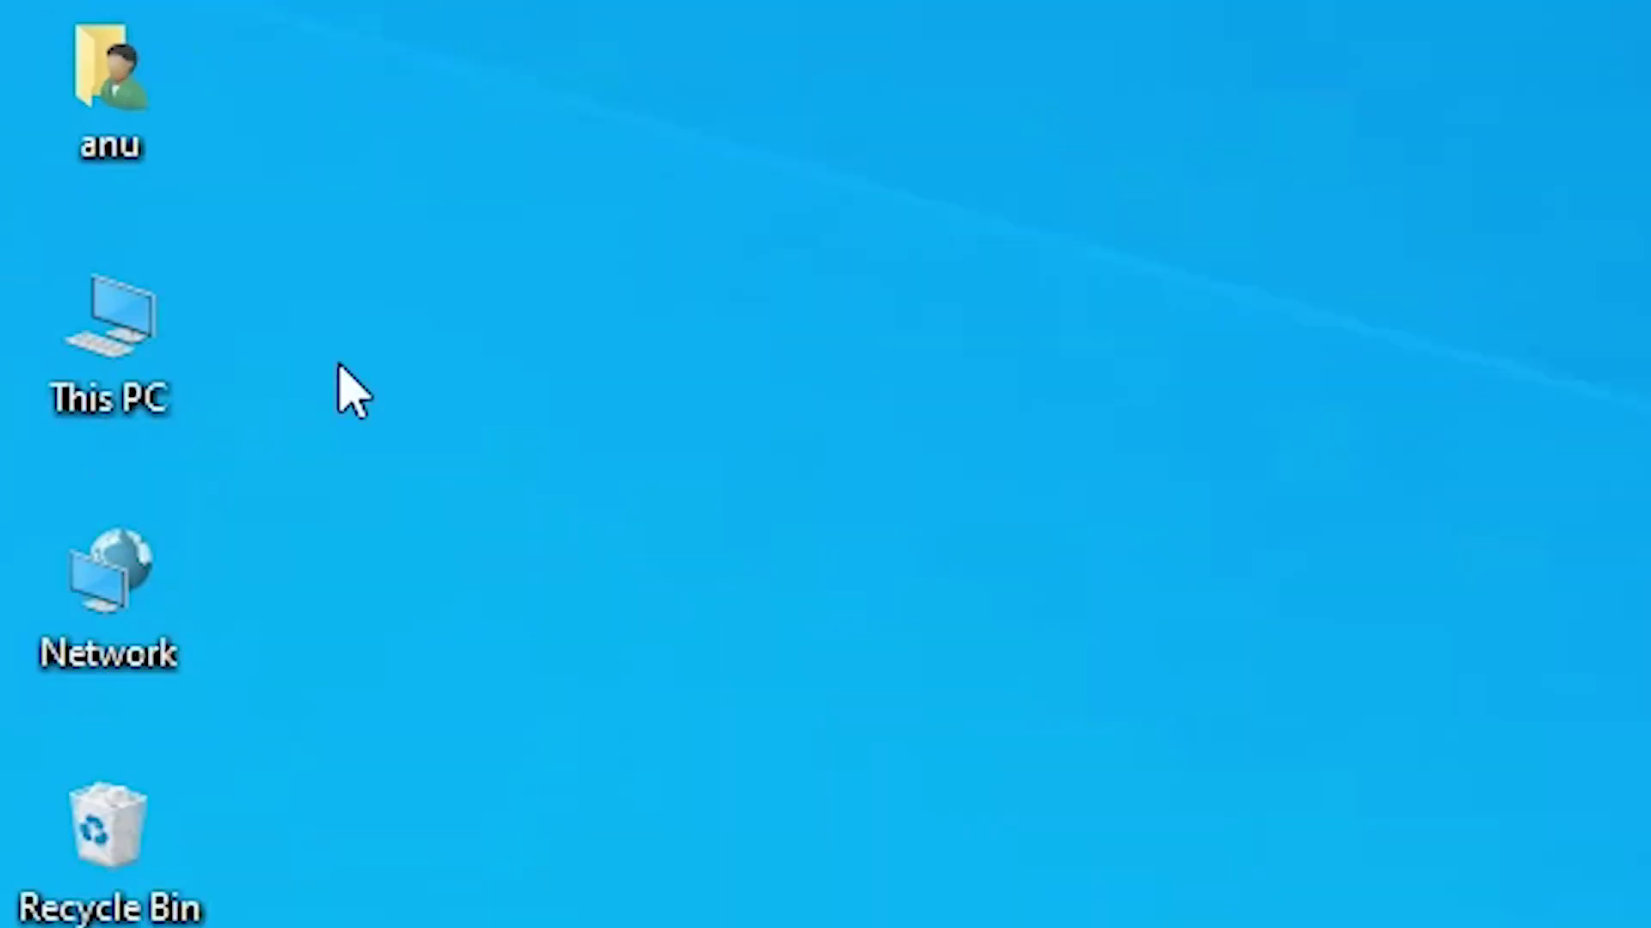
# Open This PC's Properties to see the About page showing a 64-bit, x64-based system.
pyautogui.rightClick(99, 353)
pyautogui.click(366, 756)
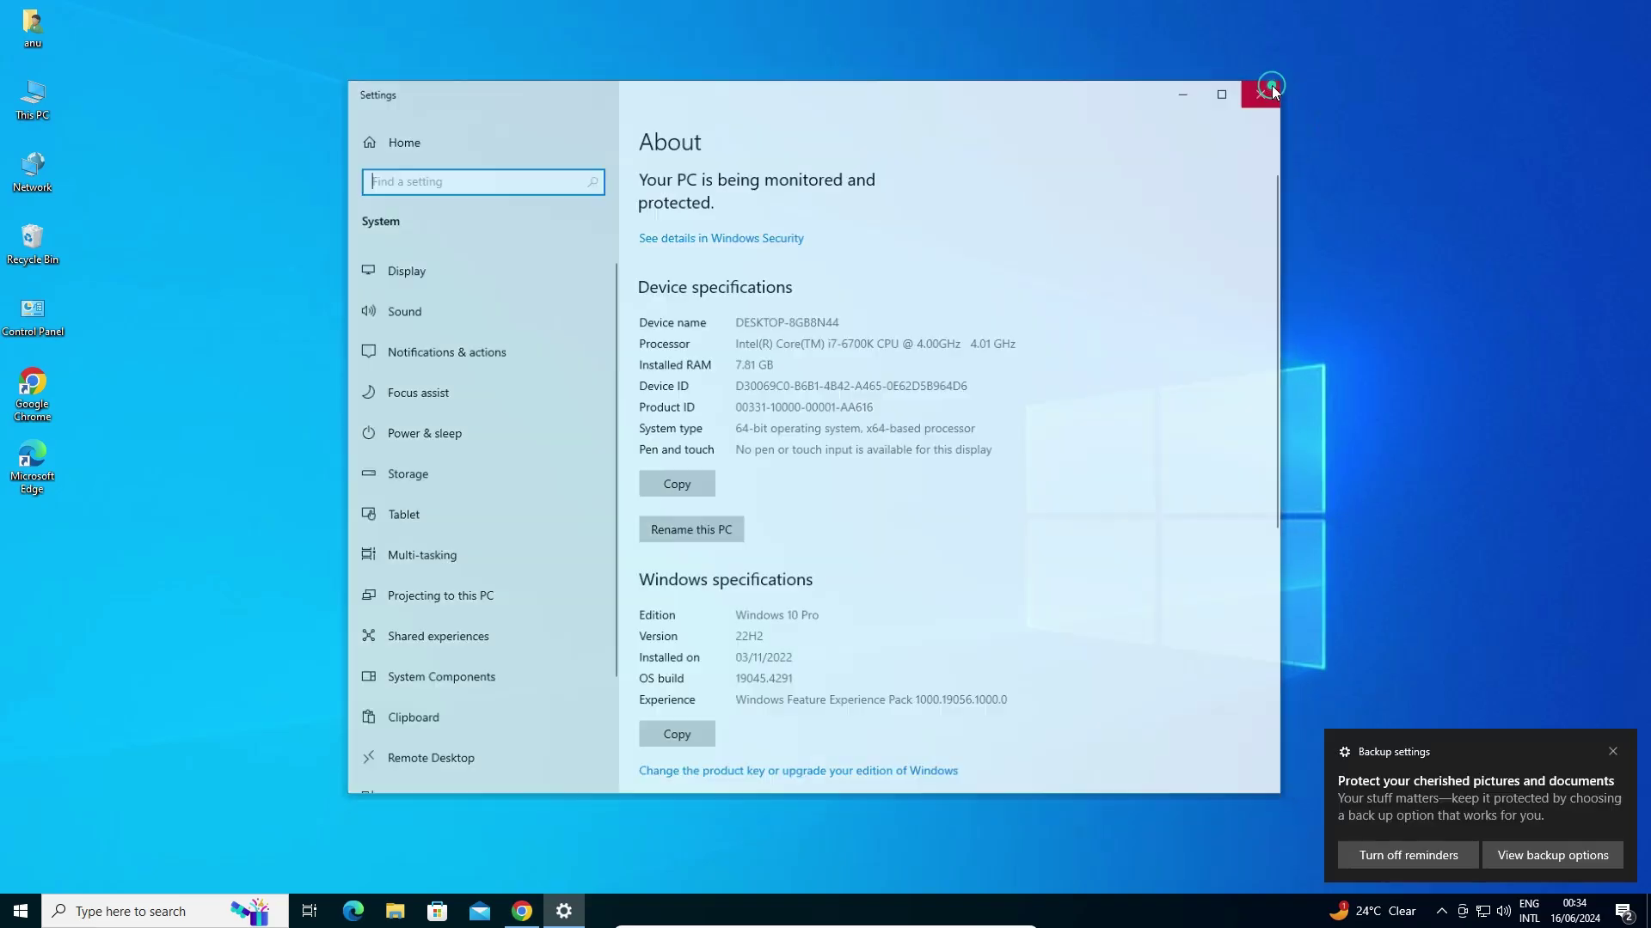
# Close Settings and rerun the Google search 'download epson l3216 printer driver' in Chrome.
pyautogui.click(1271, 81)
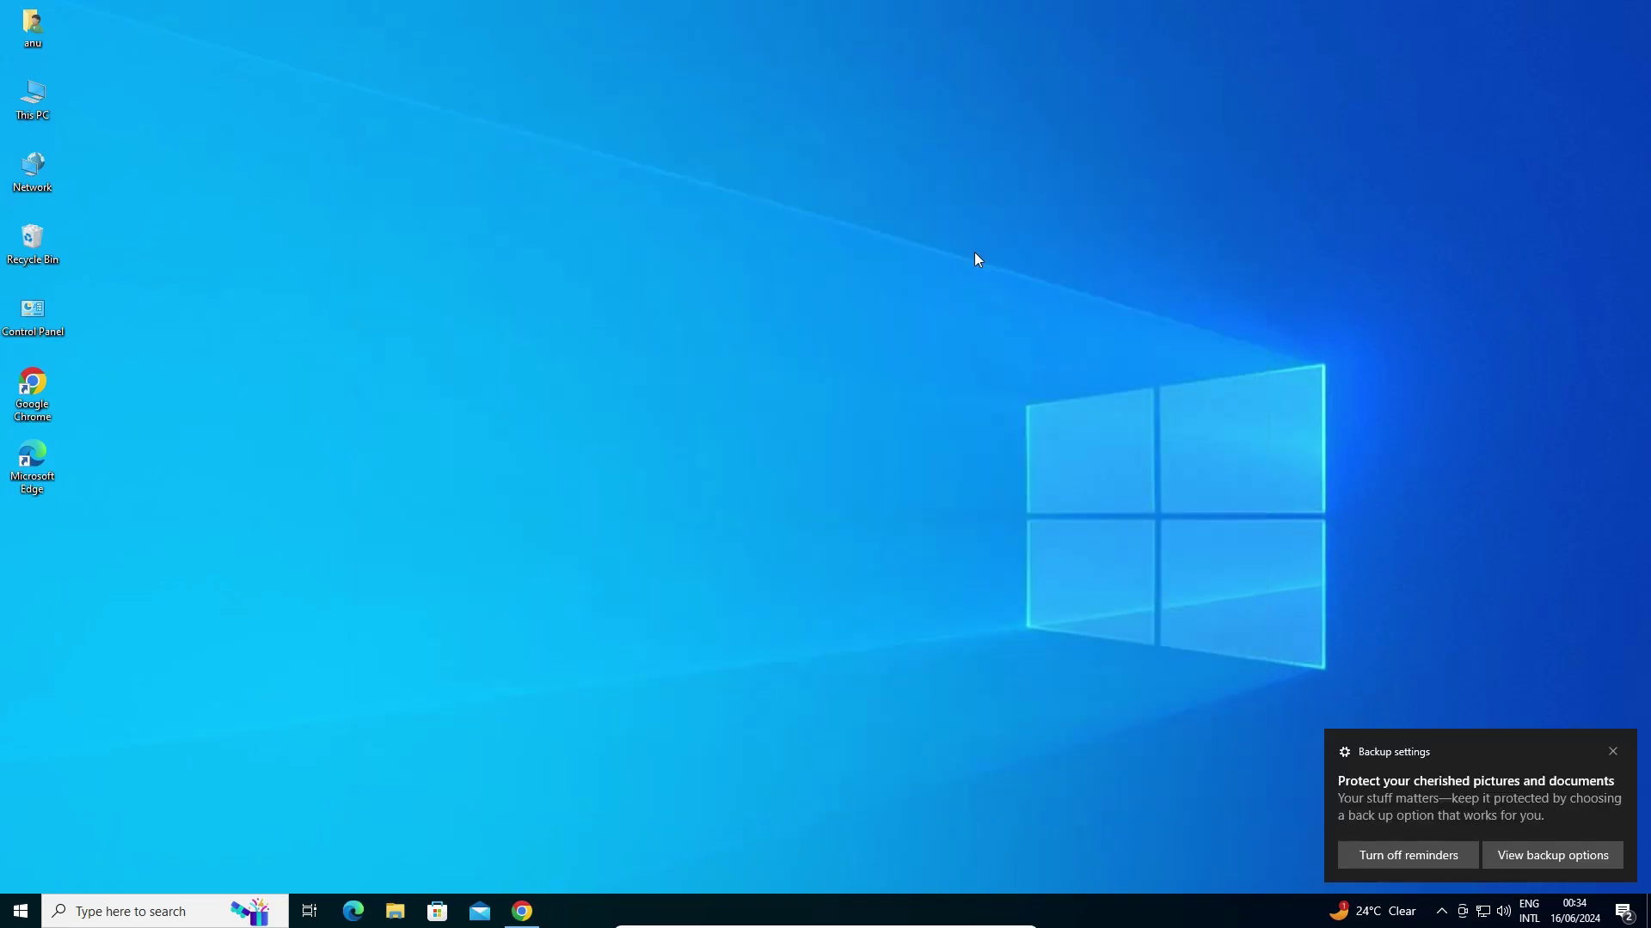
pyautogui.click(1611, 751)
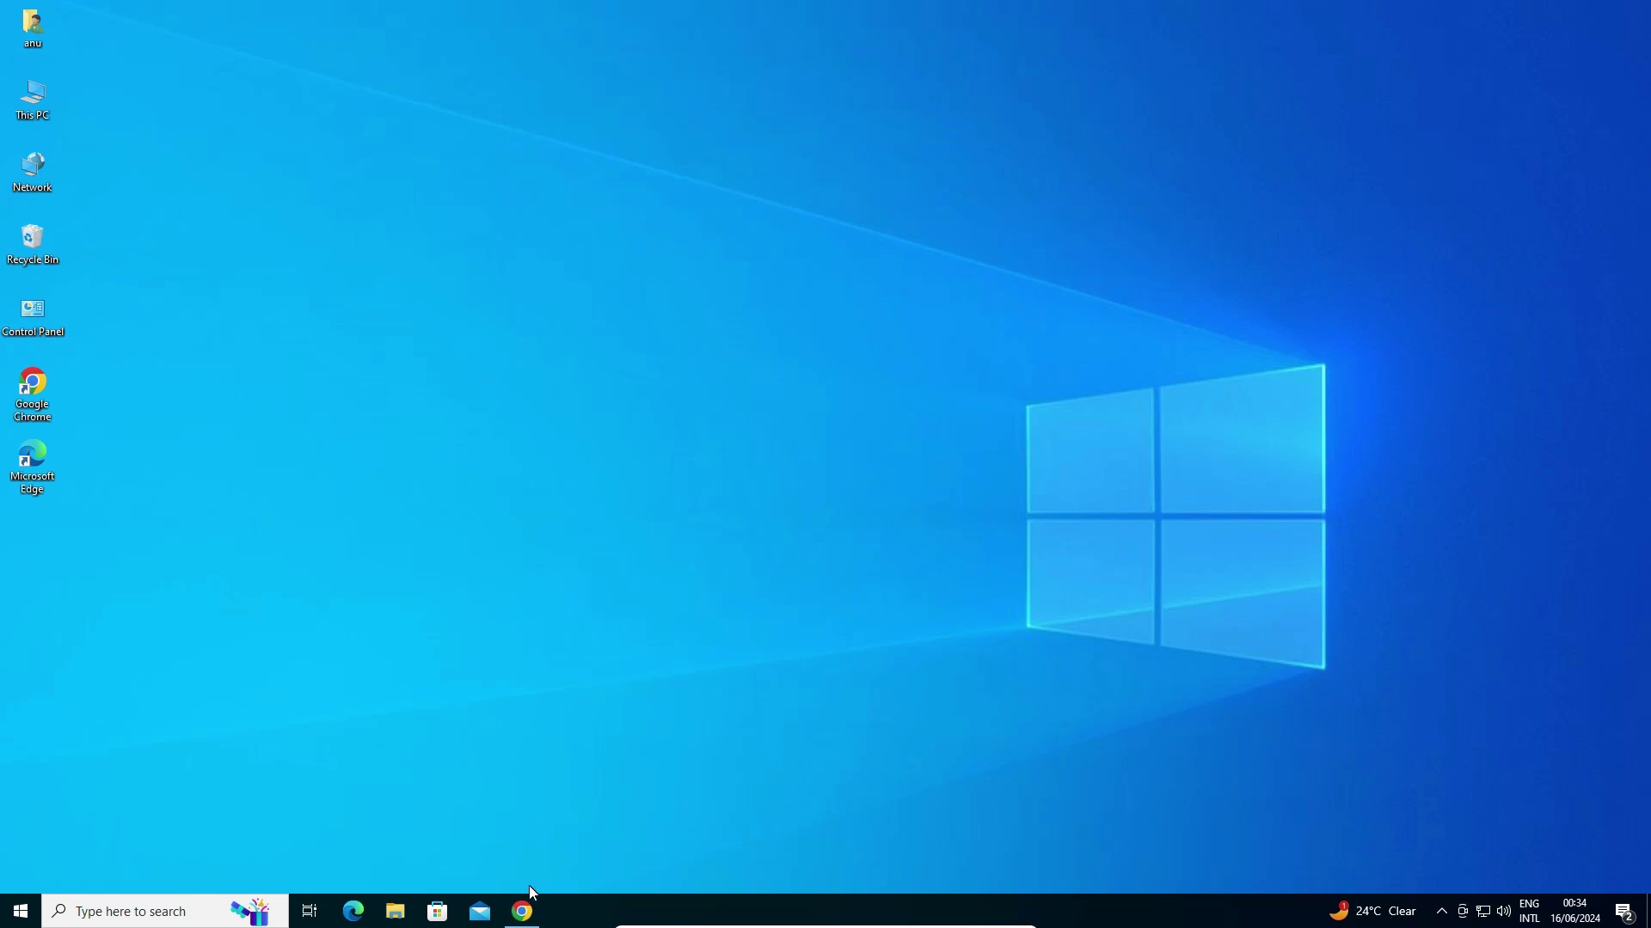
pyautogui.click(523, 909)
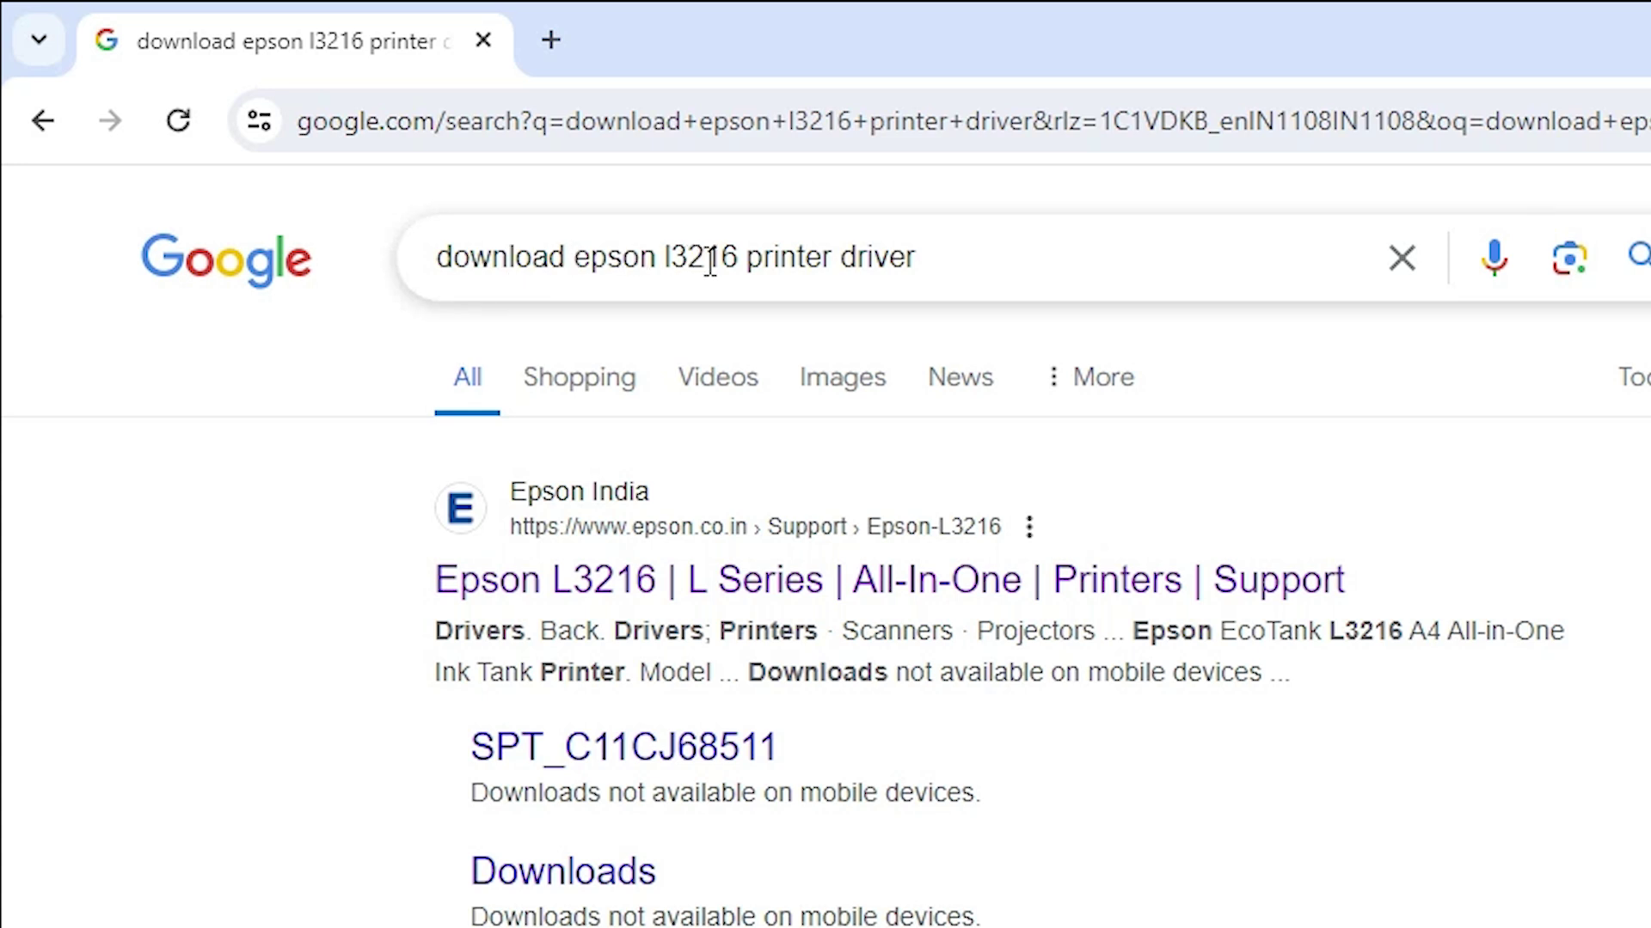
pyautogui.click(946, 259)
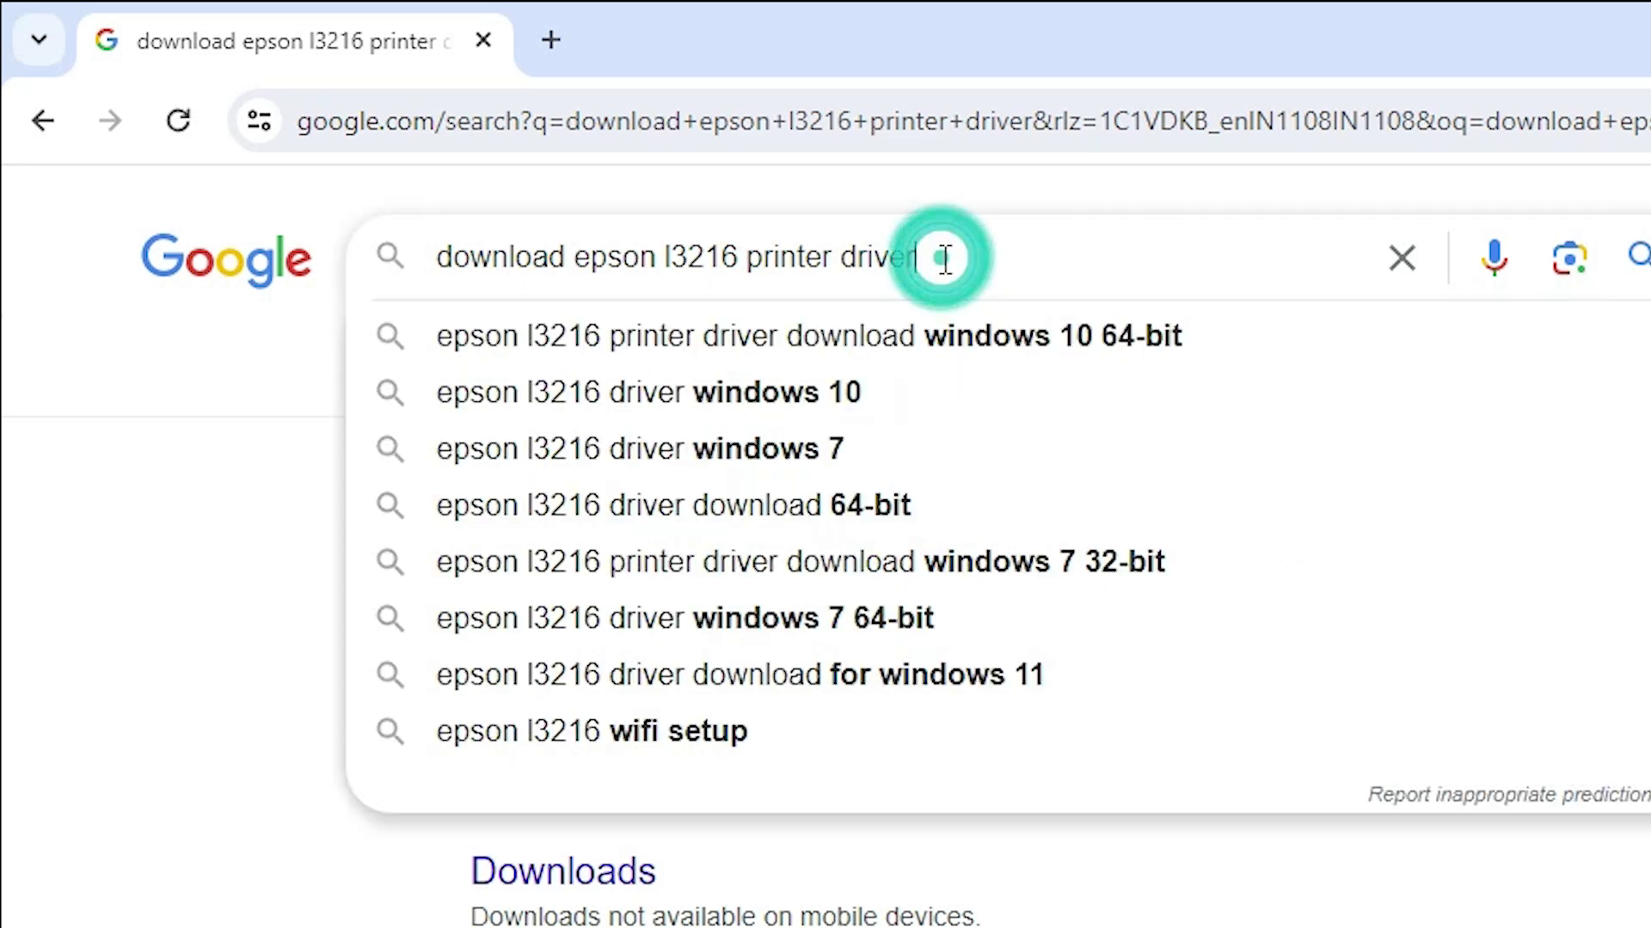
pyautogui.press('Return')
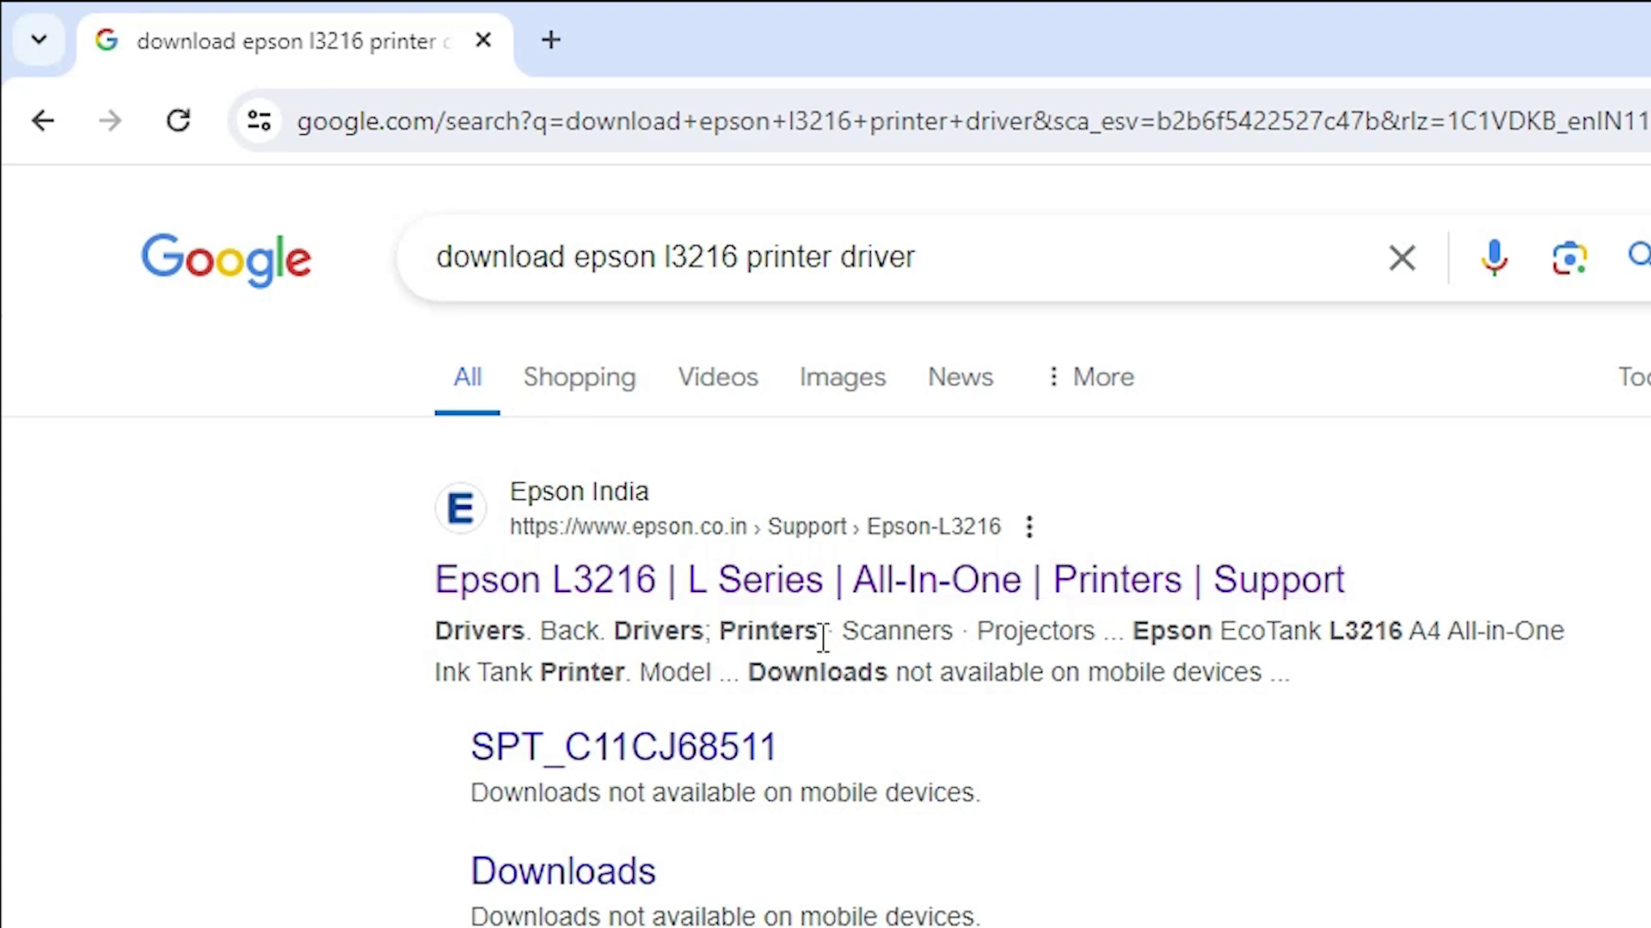
# Open Epson's L3216 support page in a new tab with Windows 10 64-bit selected.
pyautogui.rightClick(674, 577)
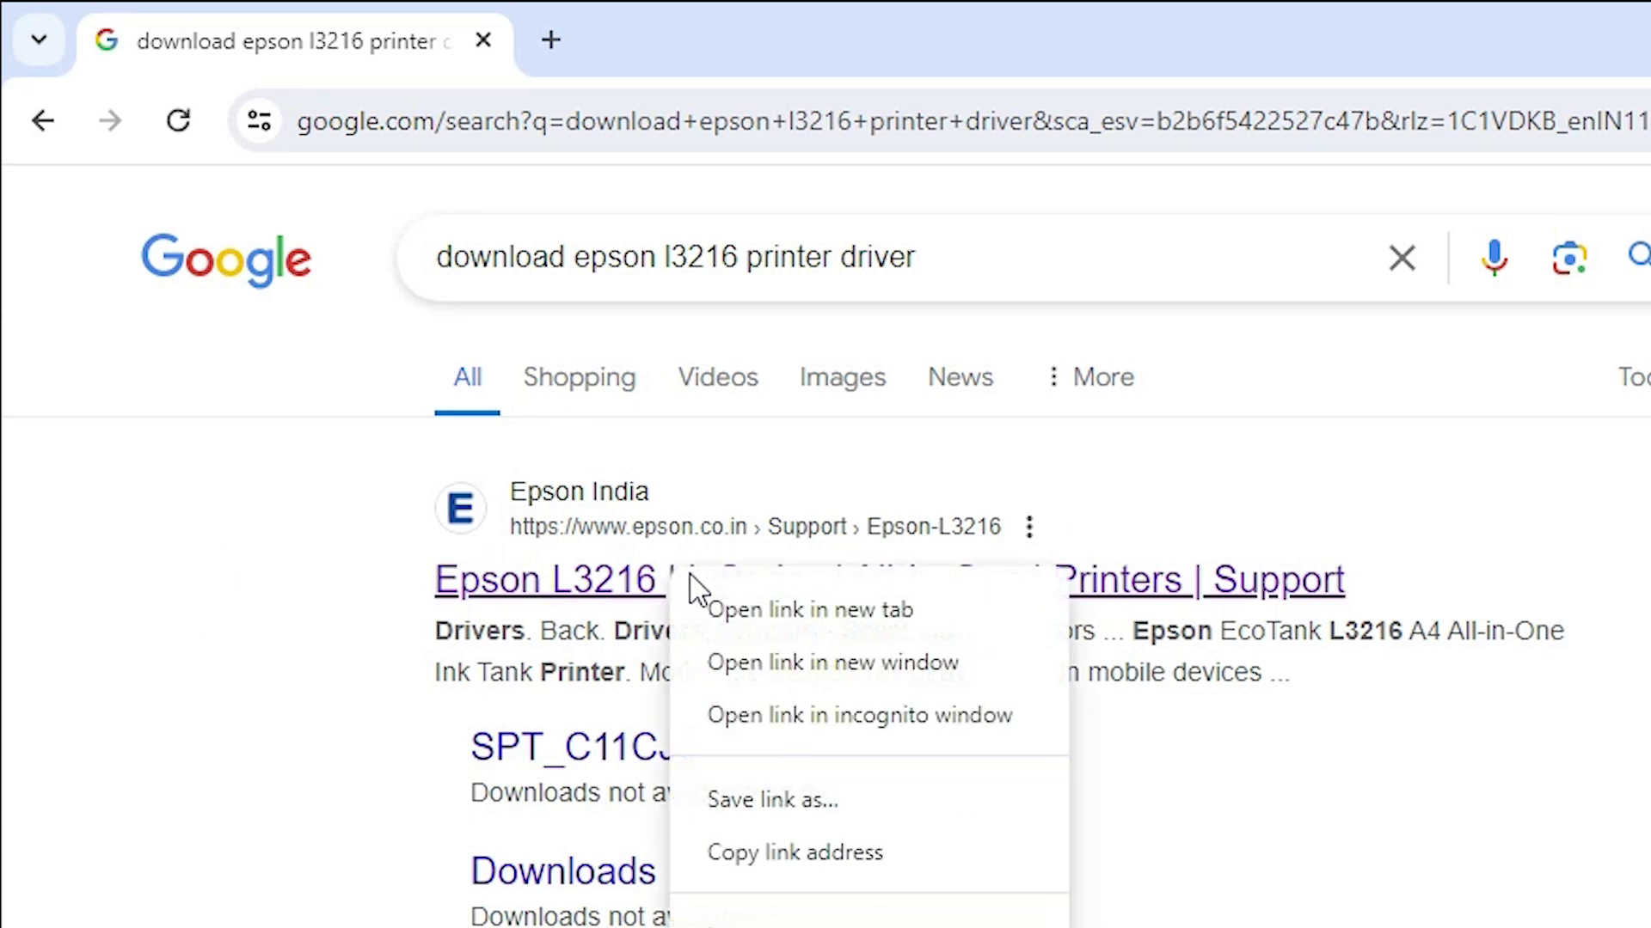
pyautogui.click(767, 611)
pyautogui.click(847, 39)
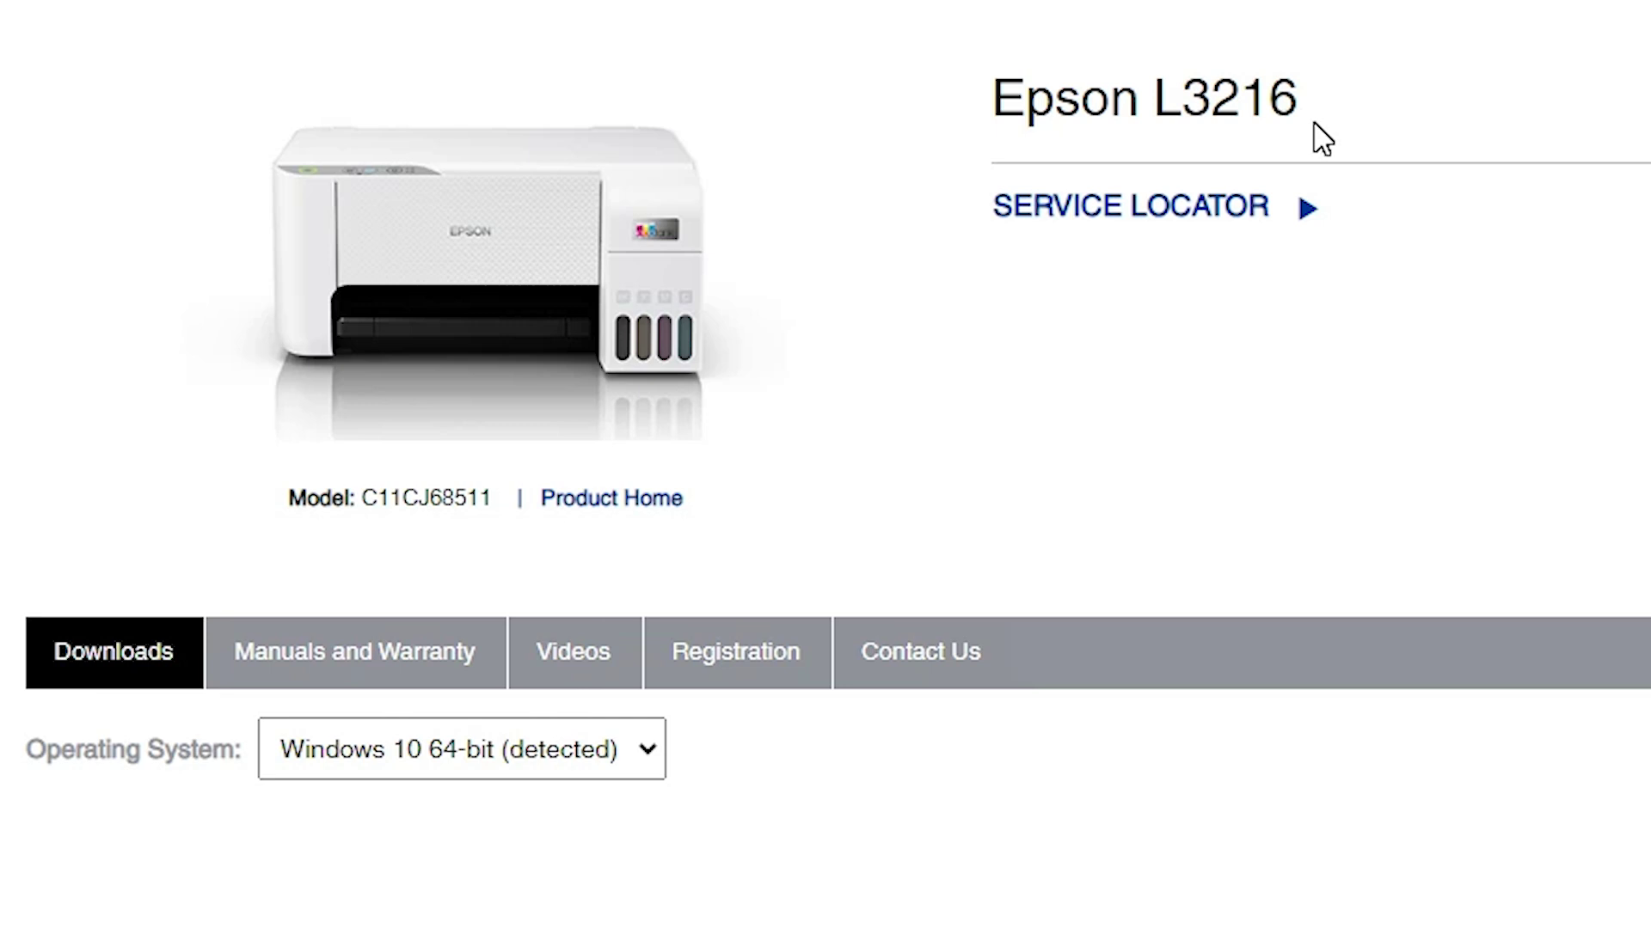
pyautogui.scroll(-4, 326, 258)
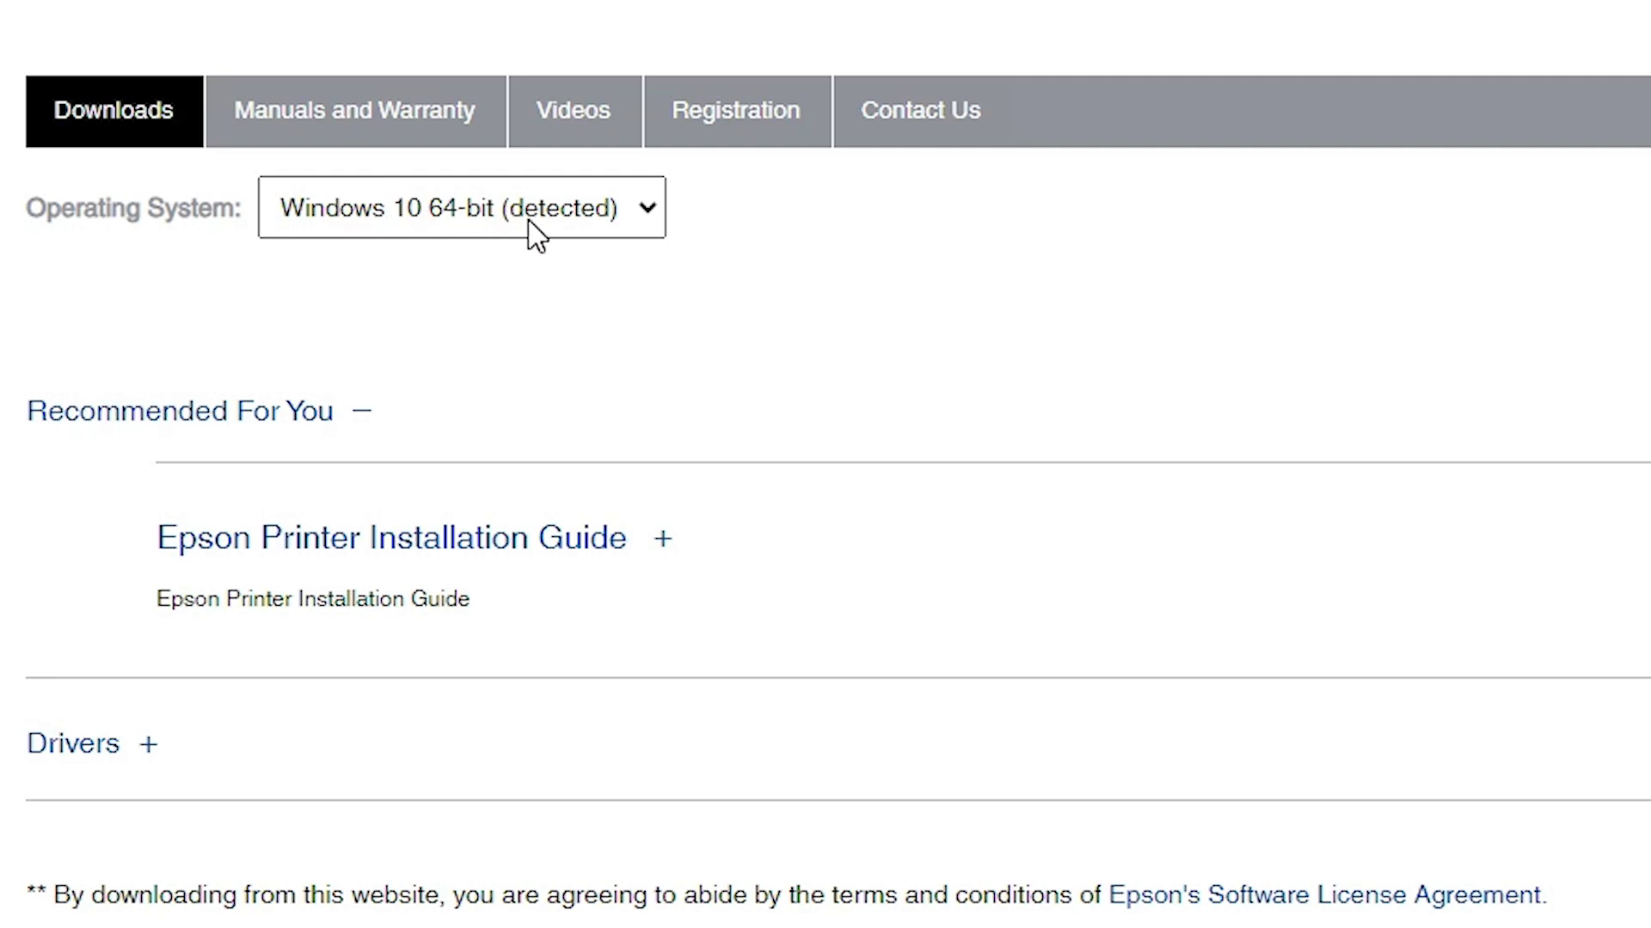
pyautogui.click(606, 201)
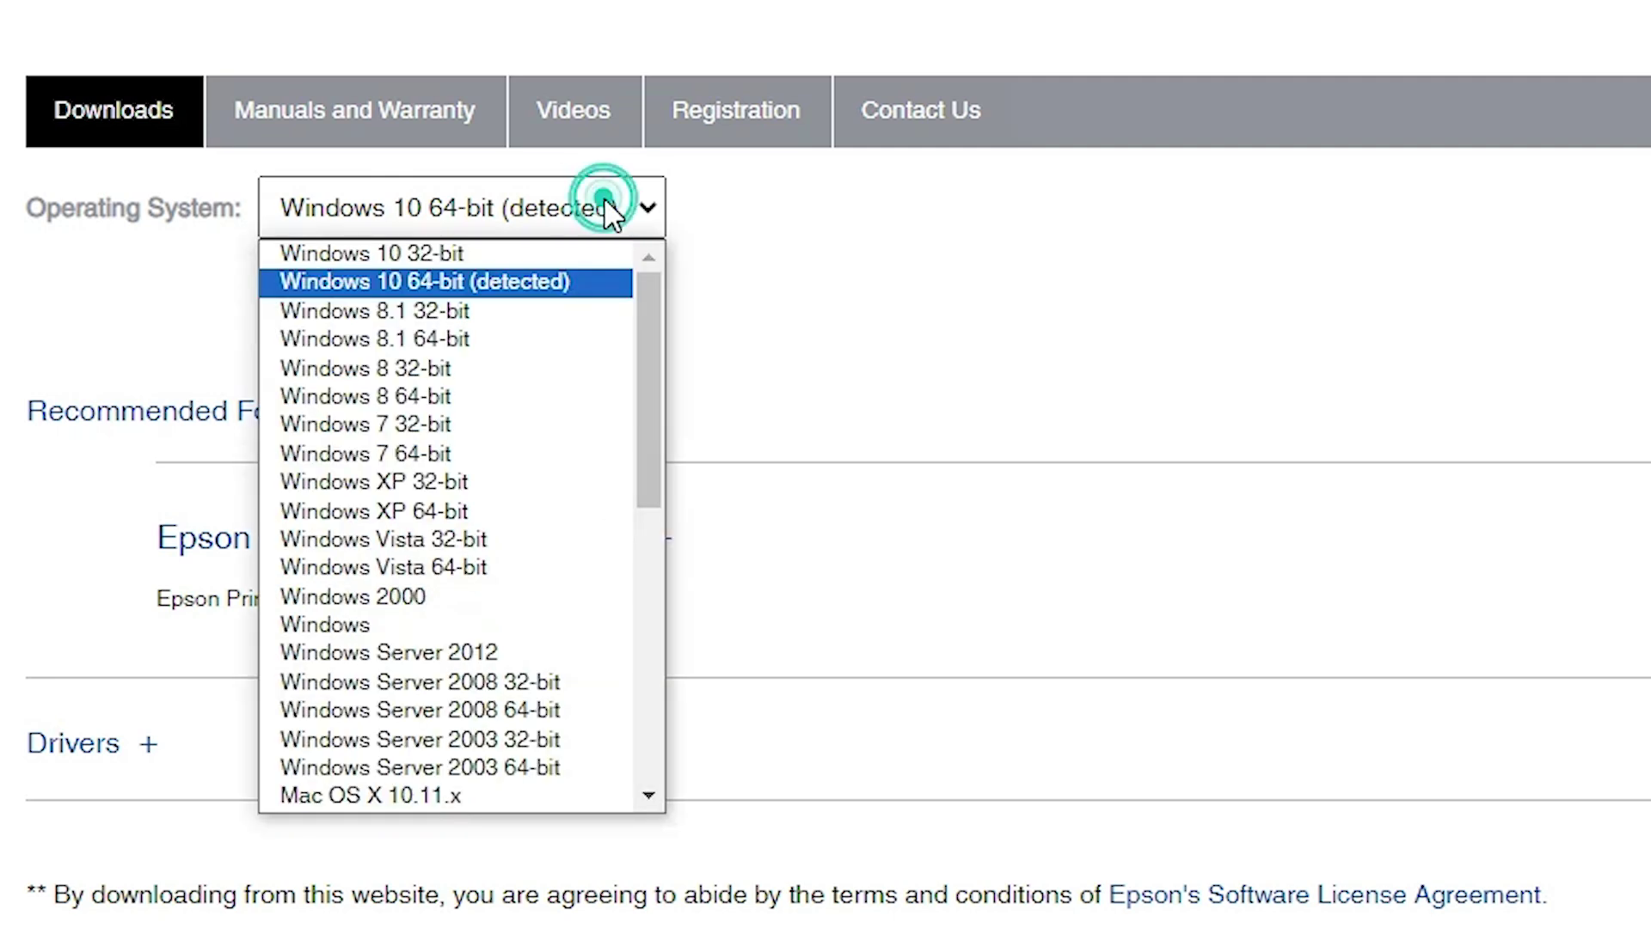
pyautogui.click(466, 284)
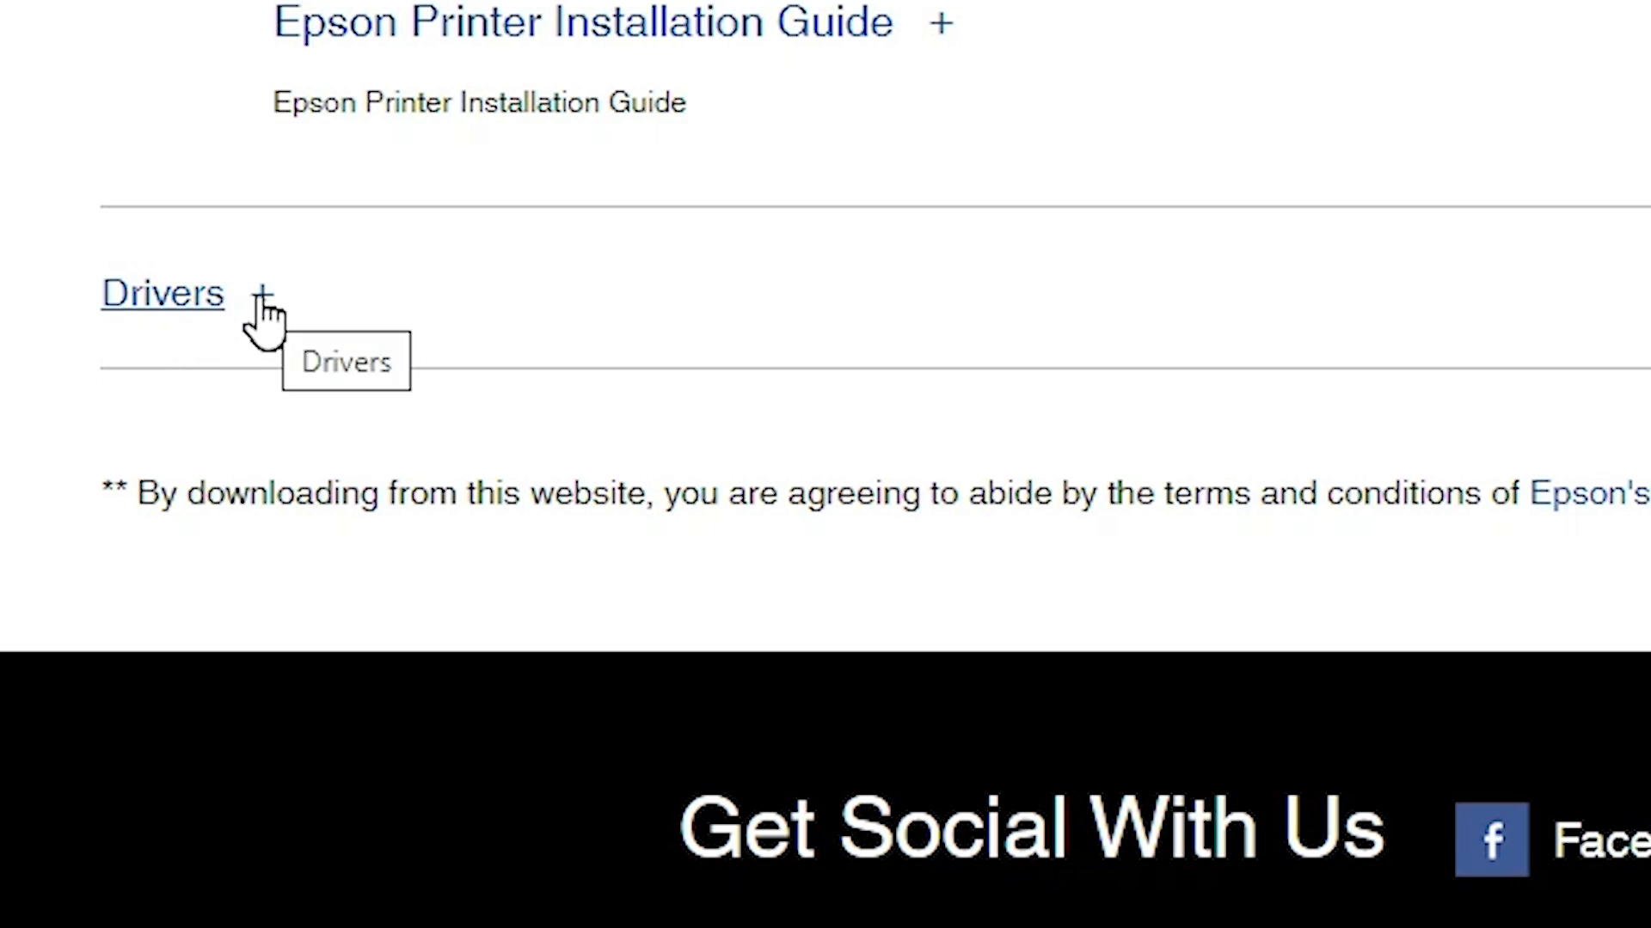
# Download the scanner driver EpsonScan2_L3210_65280_41_SignedS.exe, accepting Epson's license agreement.
pyautogui.click(262, 296)
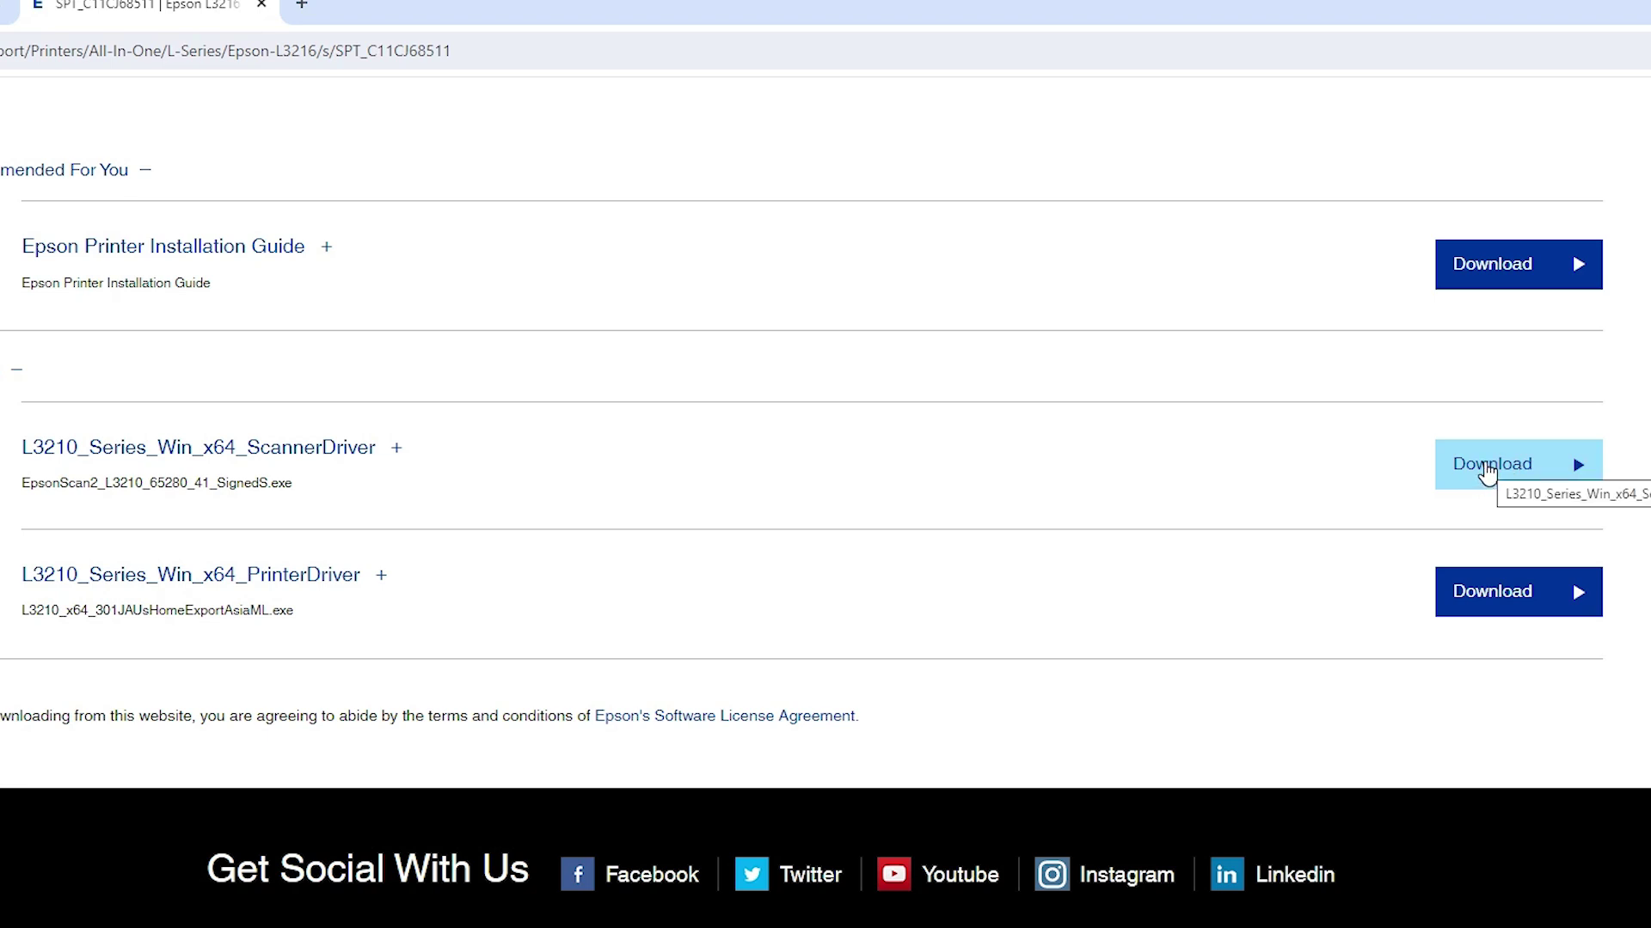
pyautogui.rightClick(1487, 471)
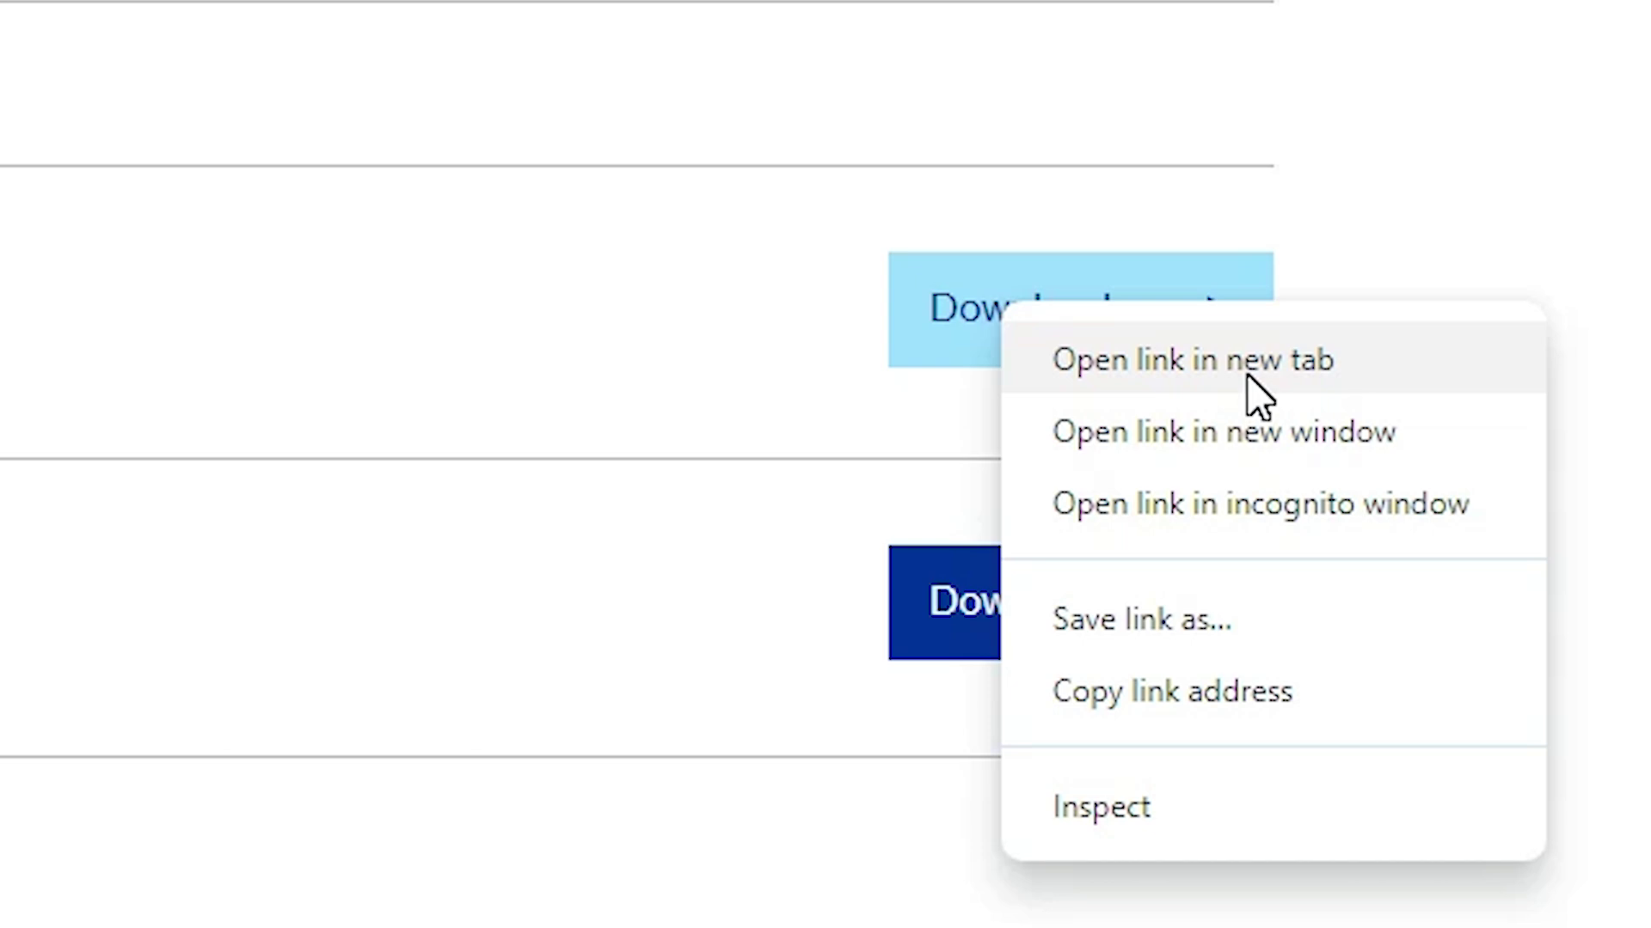
pyautogui.click(1247, 371)
pyautogui.click(483, 17)
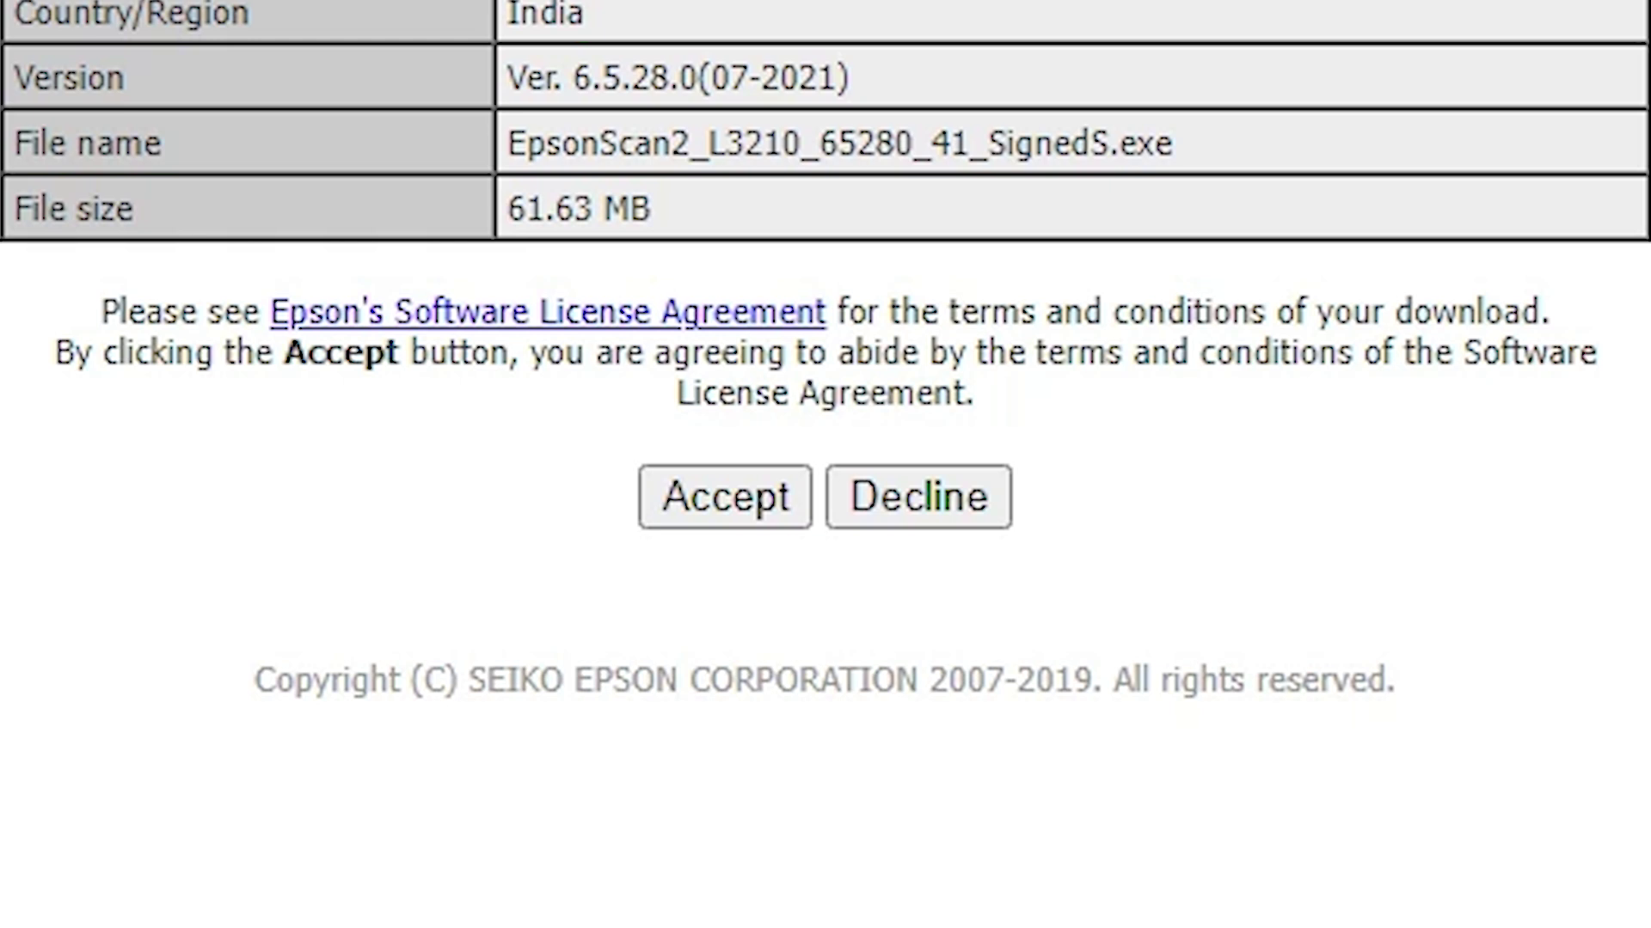
pyautogui.click(746, 521)
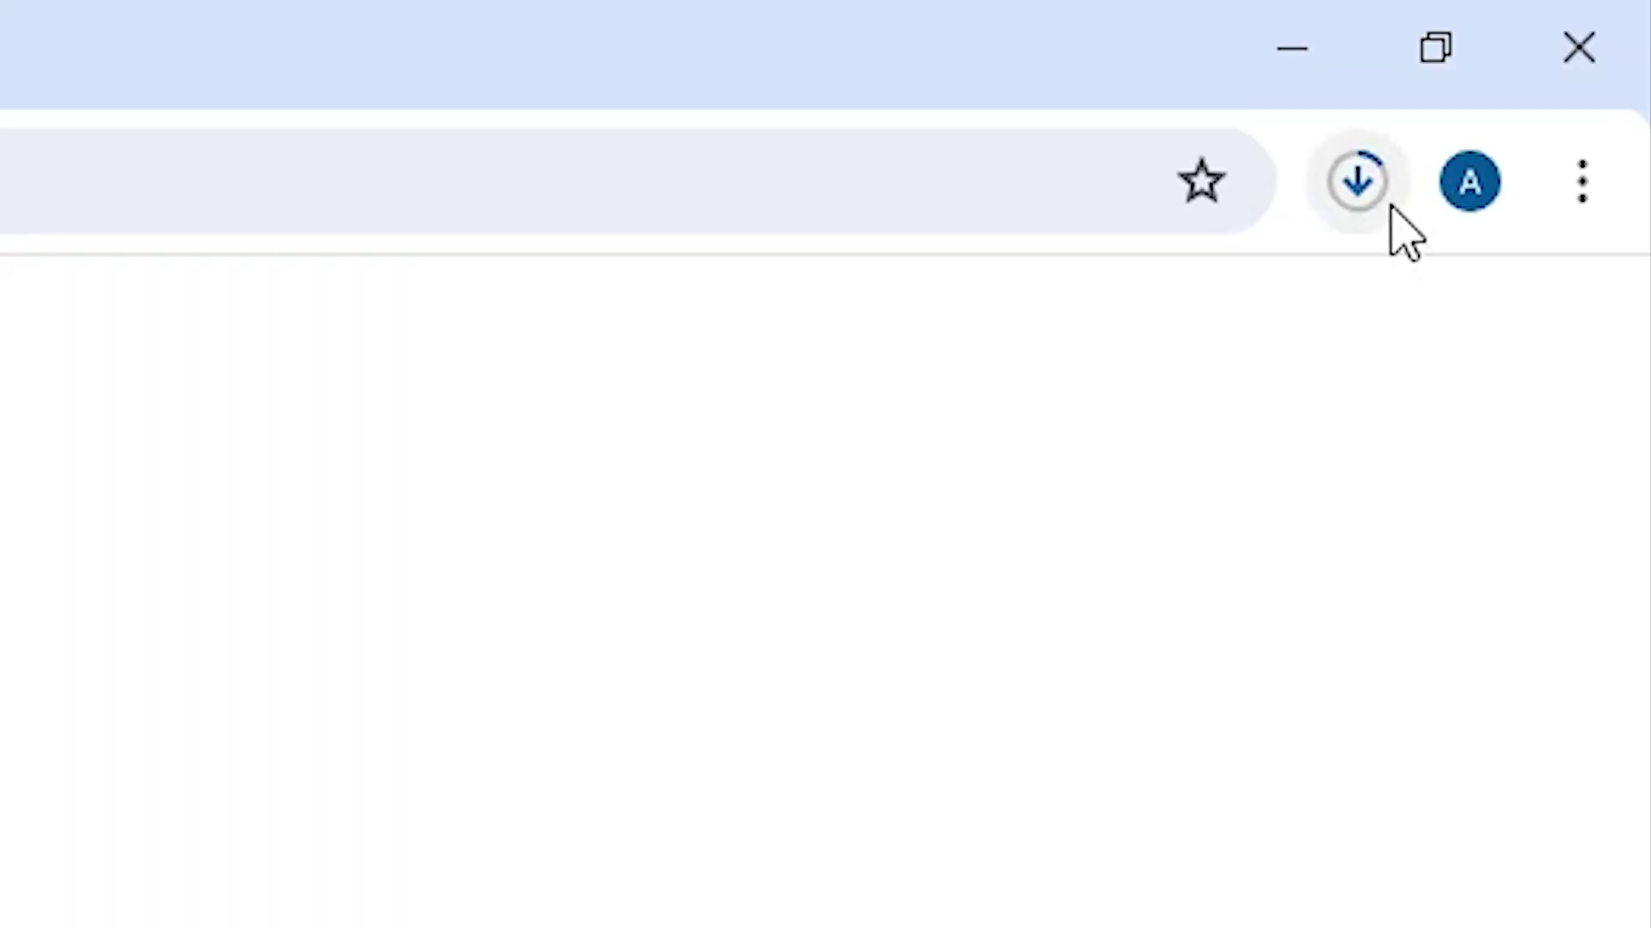
pyautogui.click(1376, 196)
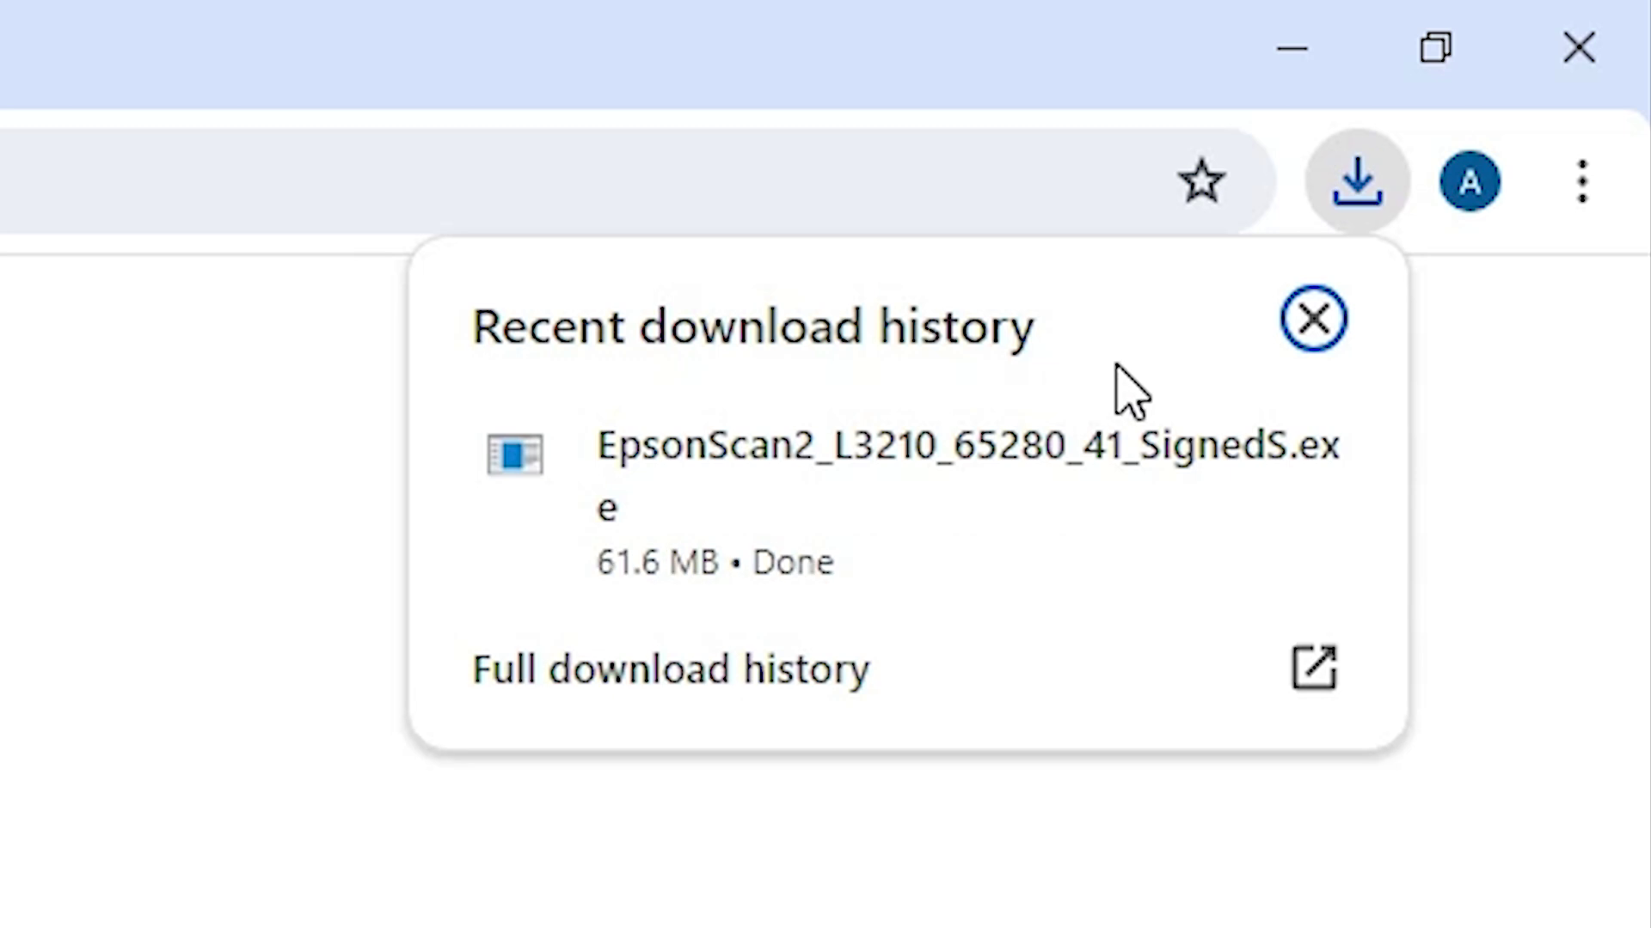
# Move EpsonScan2_L3210_65280_41_SignedS from Downloads to the desktop, below Microsoft Edge.
pyautogui.moveTo(1190, 490)
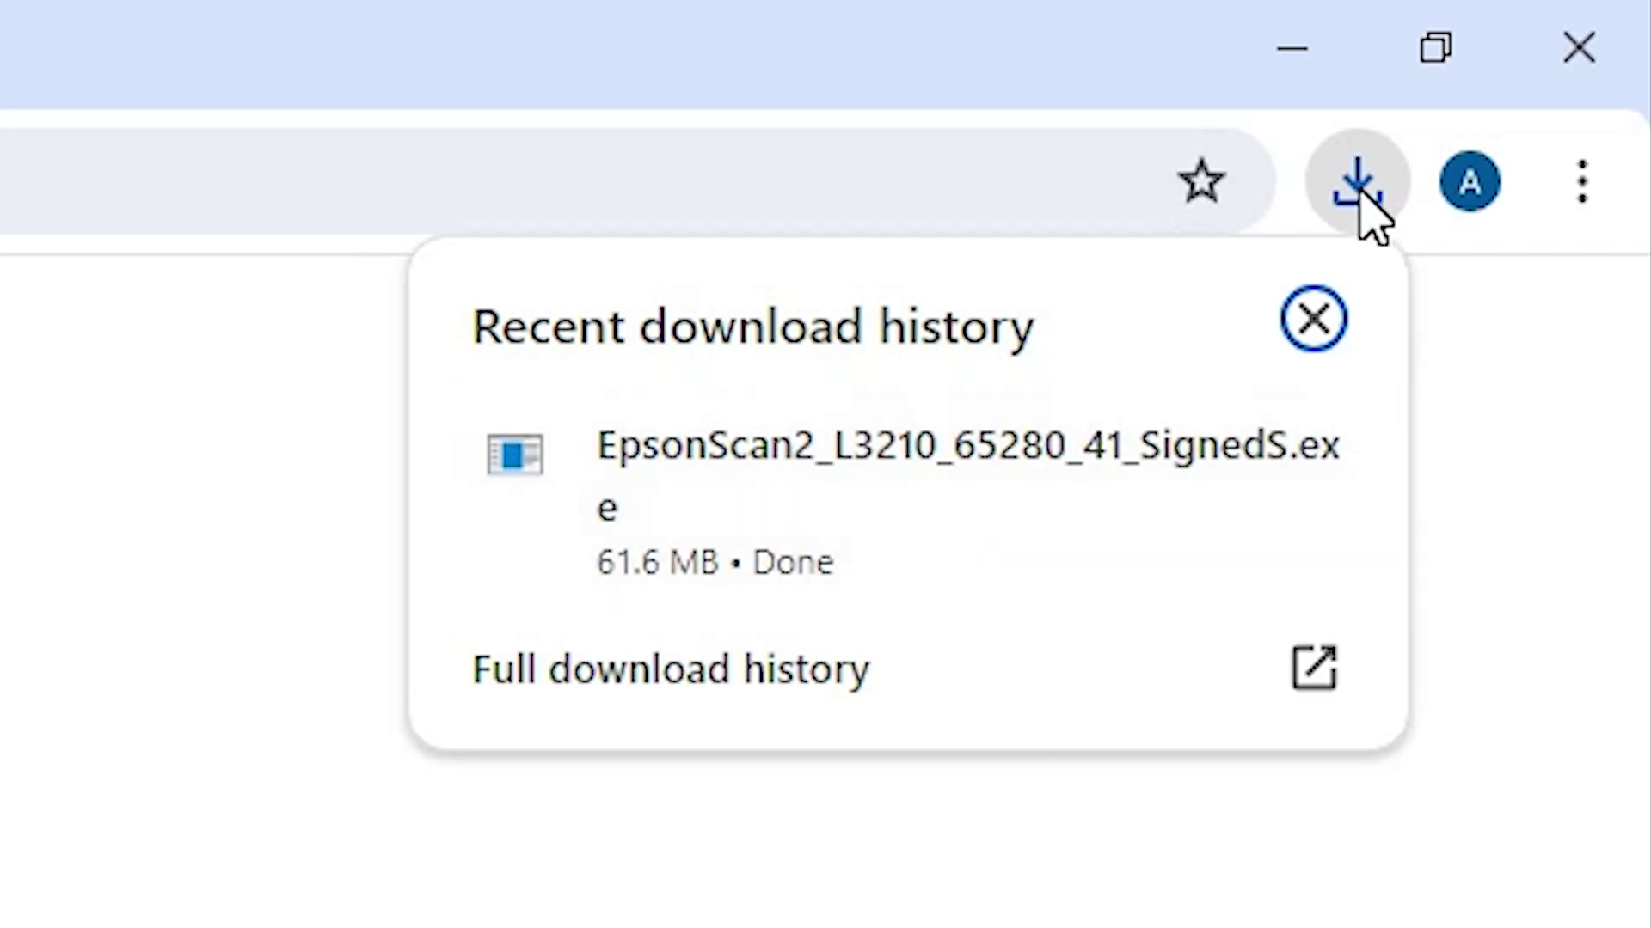
pyautogui.moveTo(1138, 479)
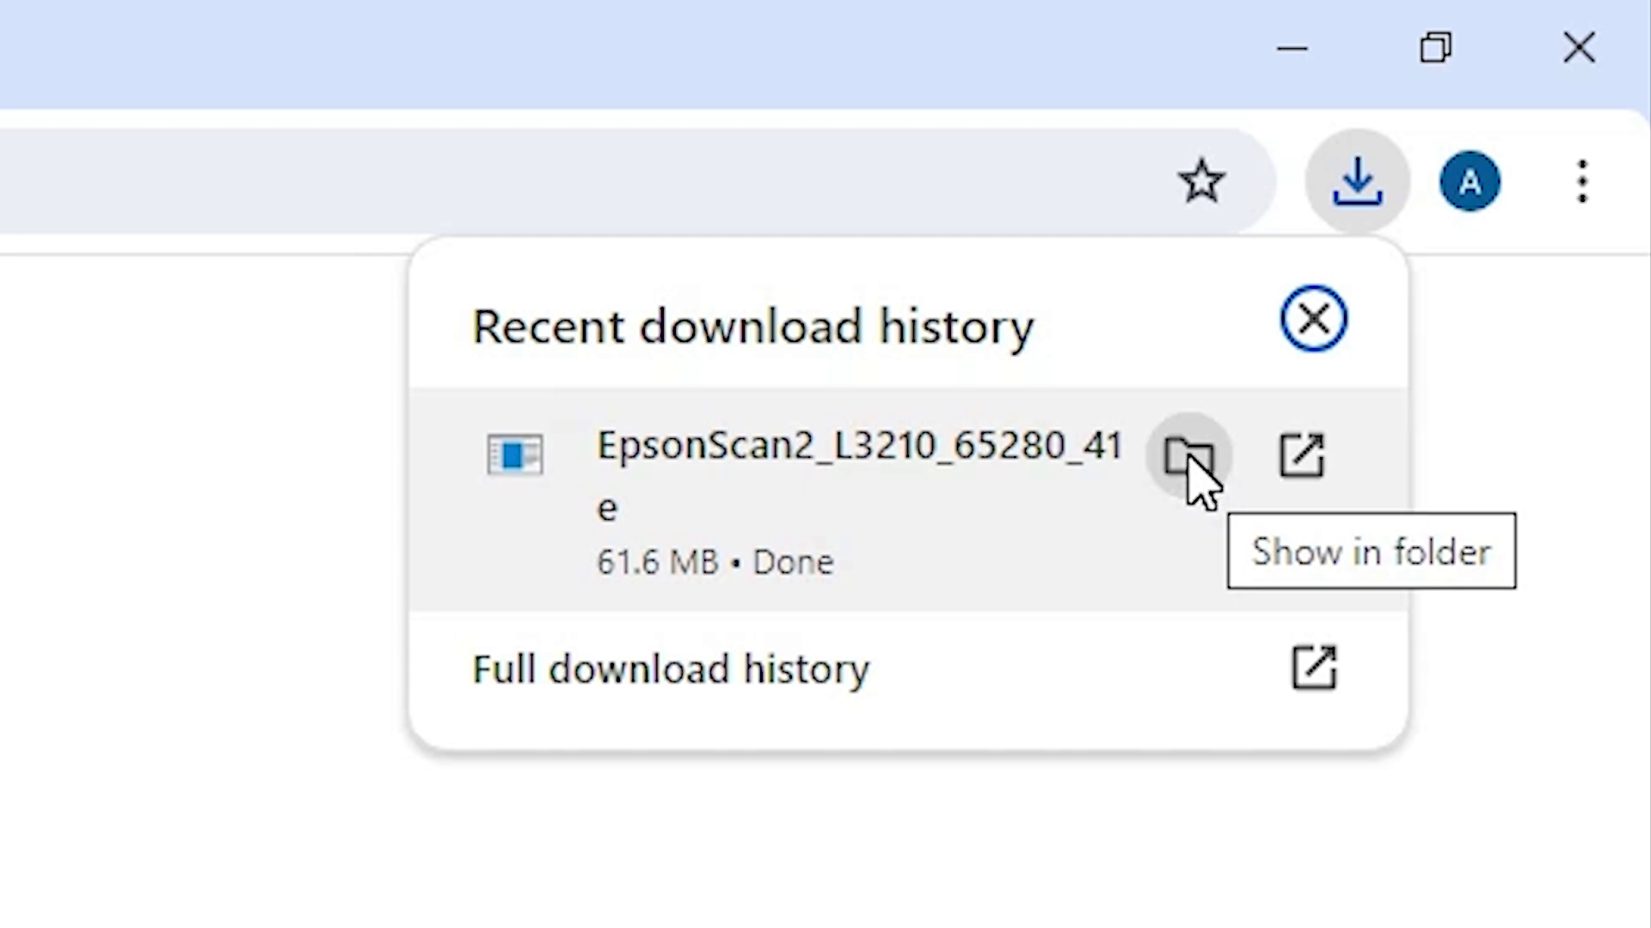
pyautogui.click(1188, 460)
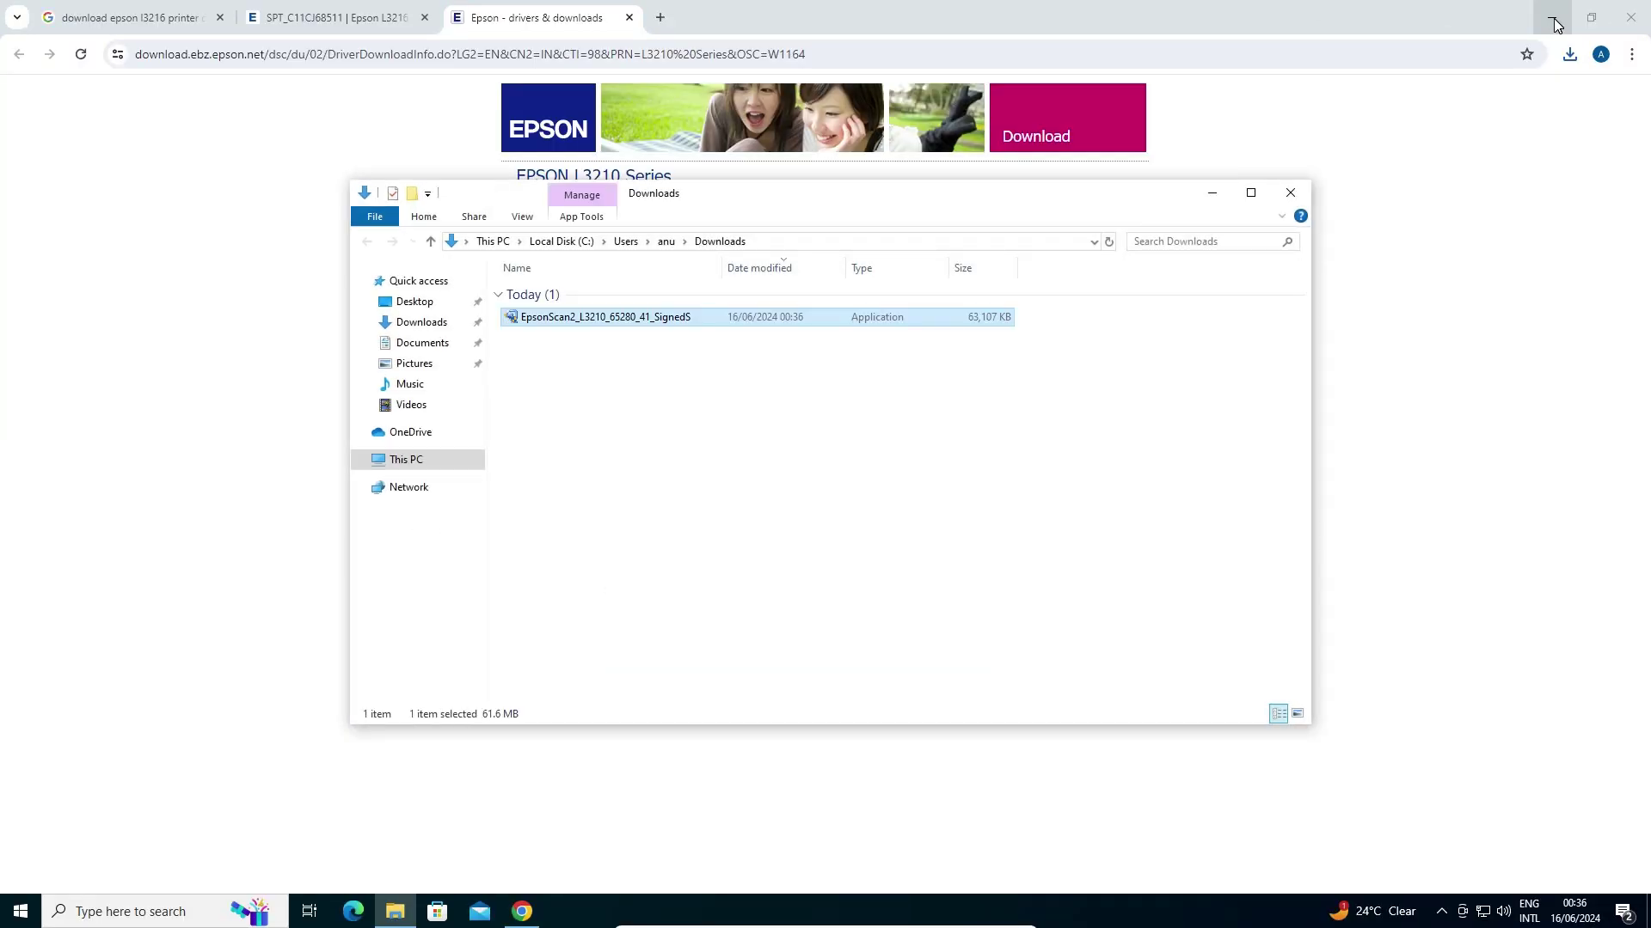
pyautogui.click(1554, 18)
pyautogui.moveTo(918, 230); pyautogui.dragTo(153, 574)
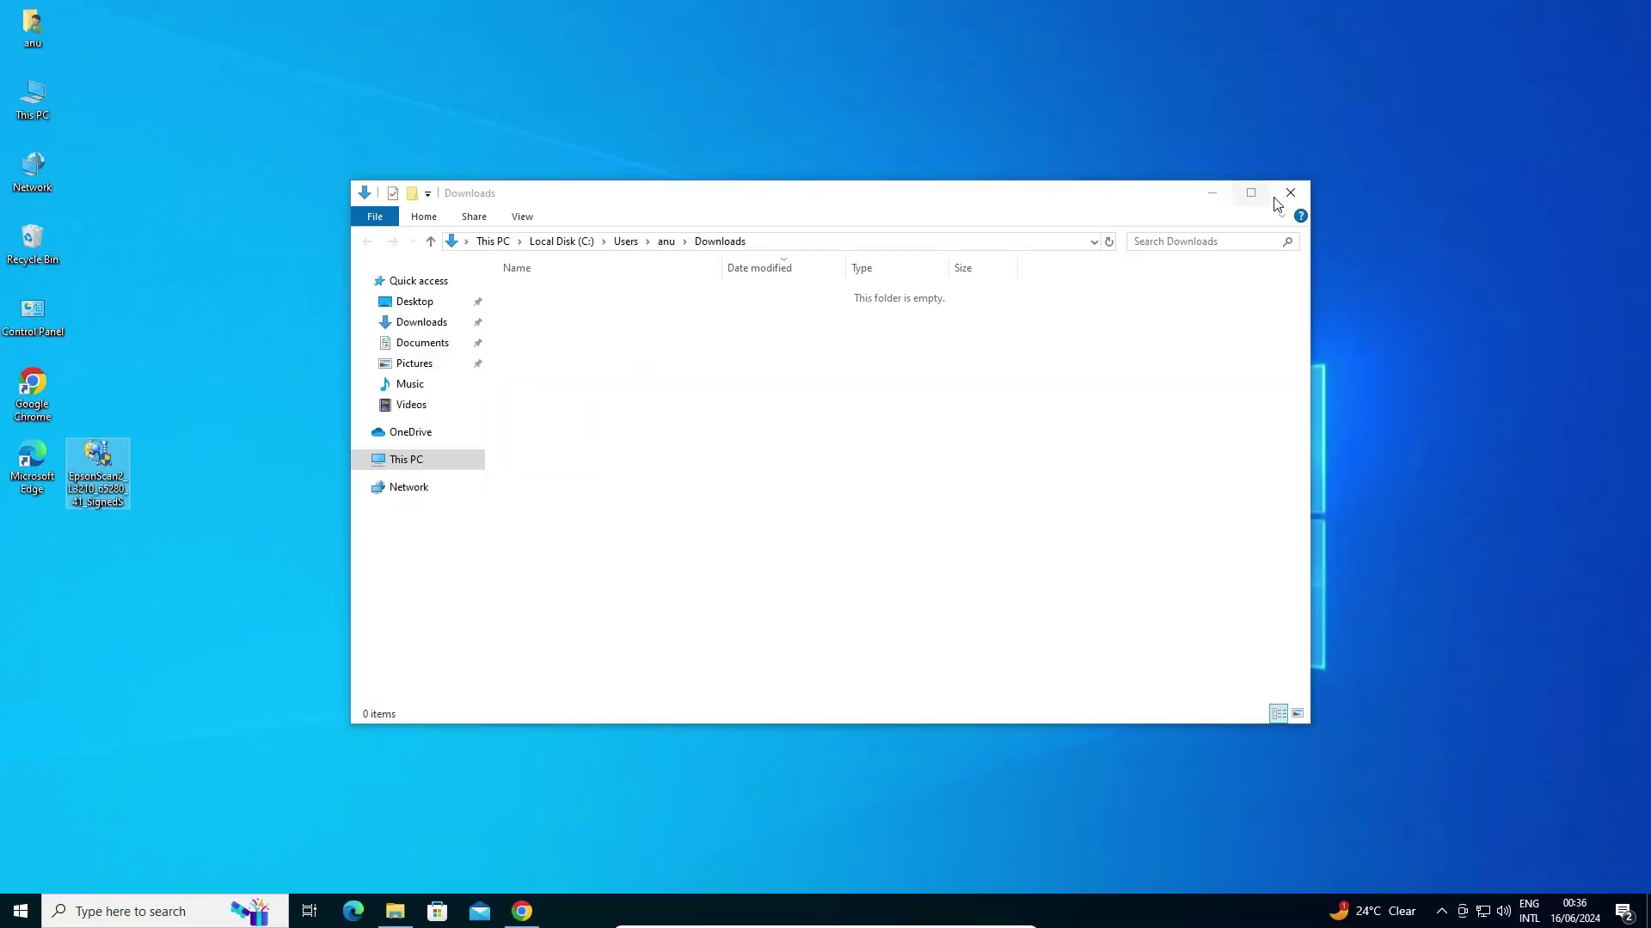
pyautogui.click(1276, 198)
pyautogui.moveTo(102, 457); pyautogui.dragTo(35, 531)
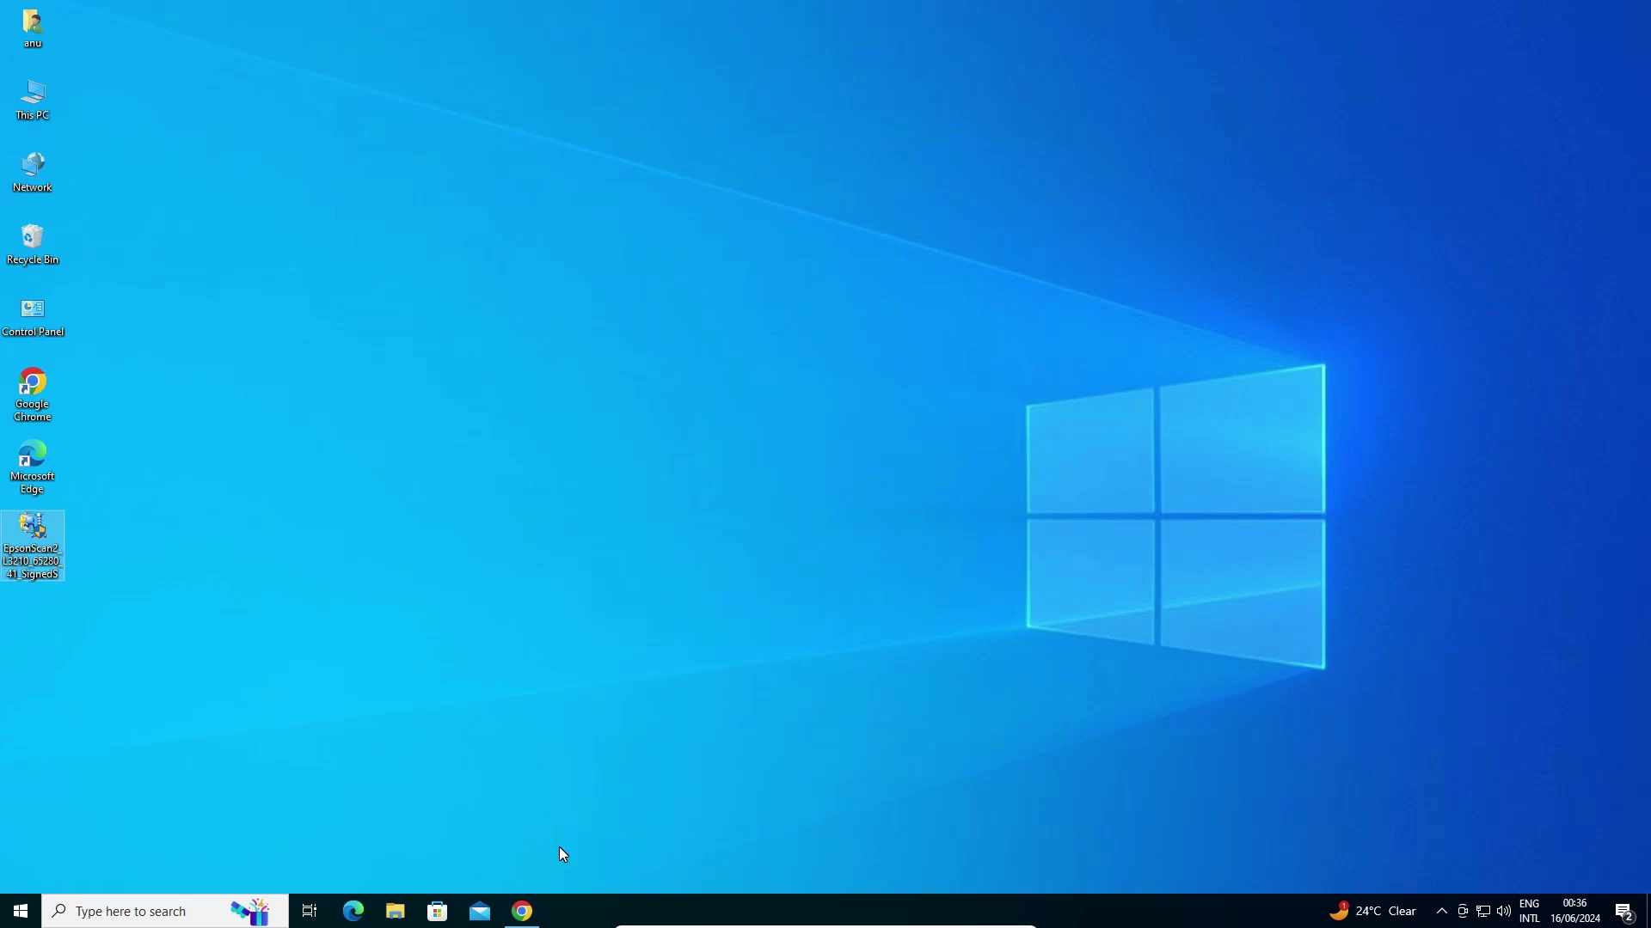
# Download the printer driver L3210_x64_304JAUsHomeExportAsiaML.exe (34.2 MB) after accepting the licence.
pyautogui.click(524, 909)
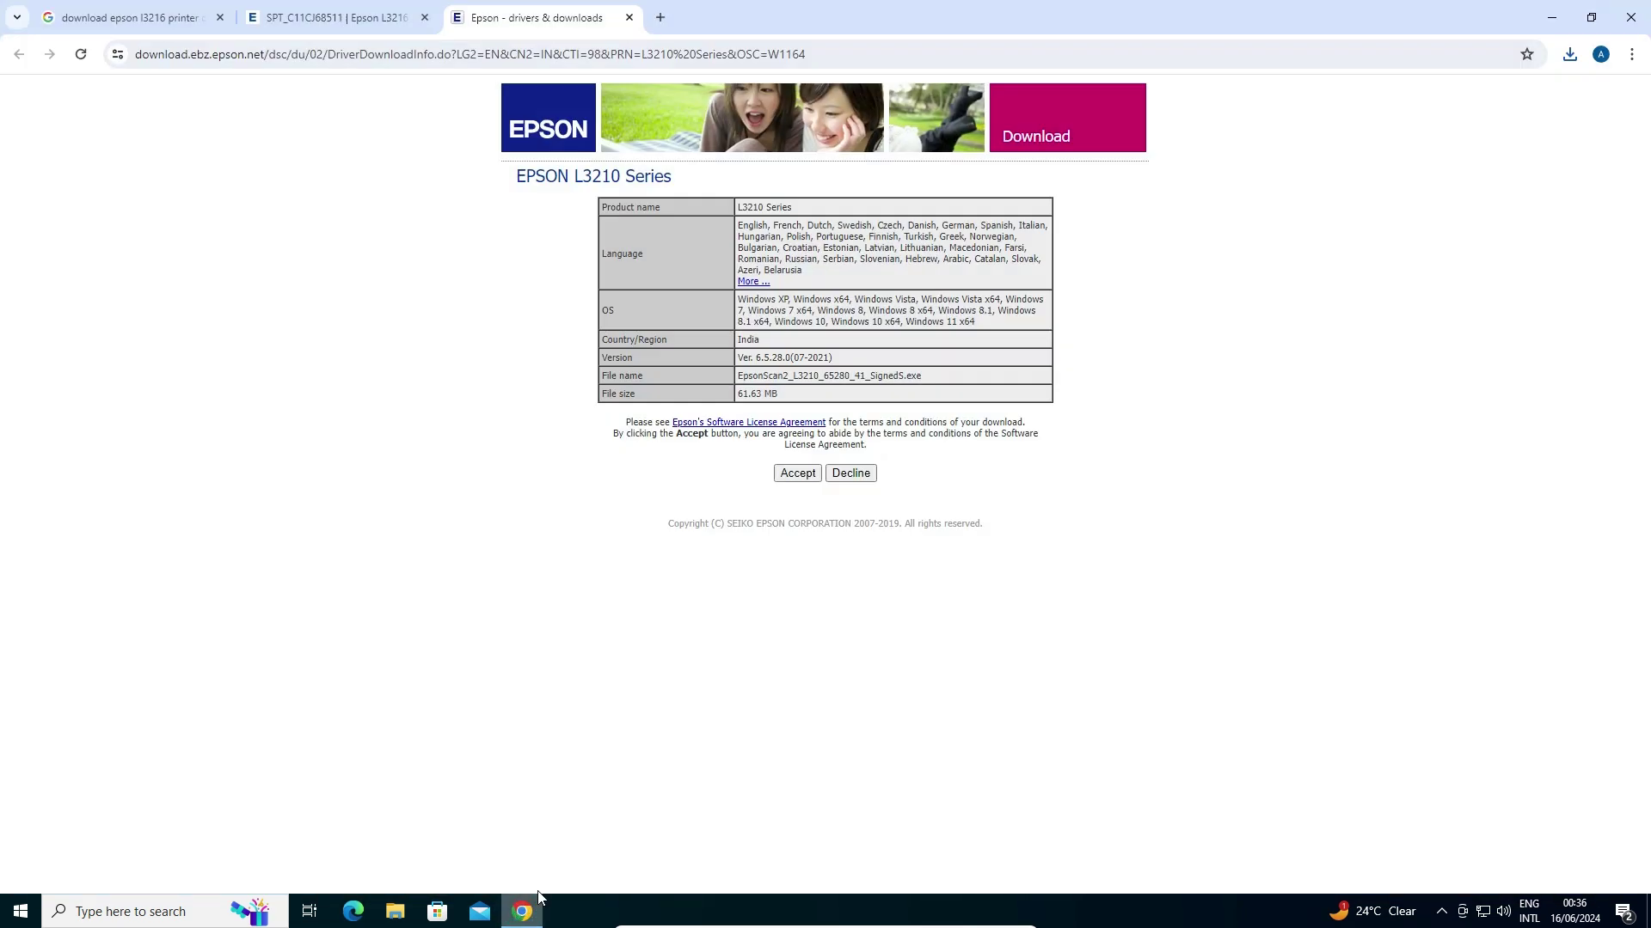
pyautogui.click(629, 17)
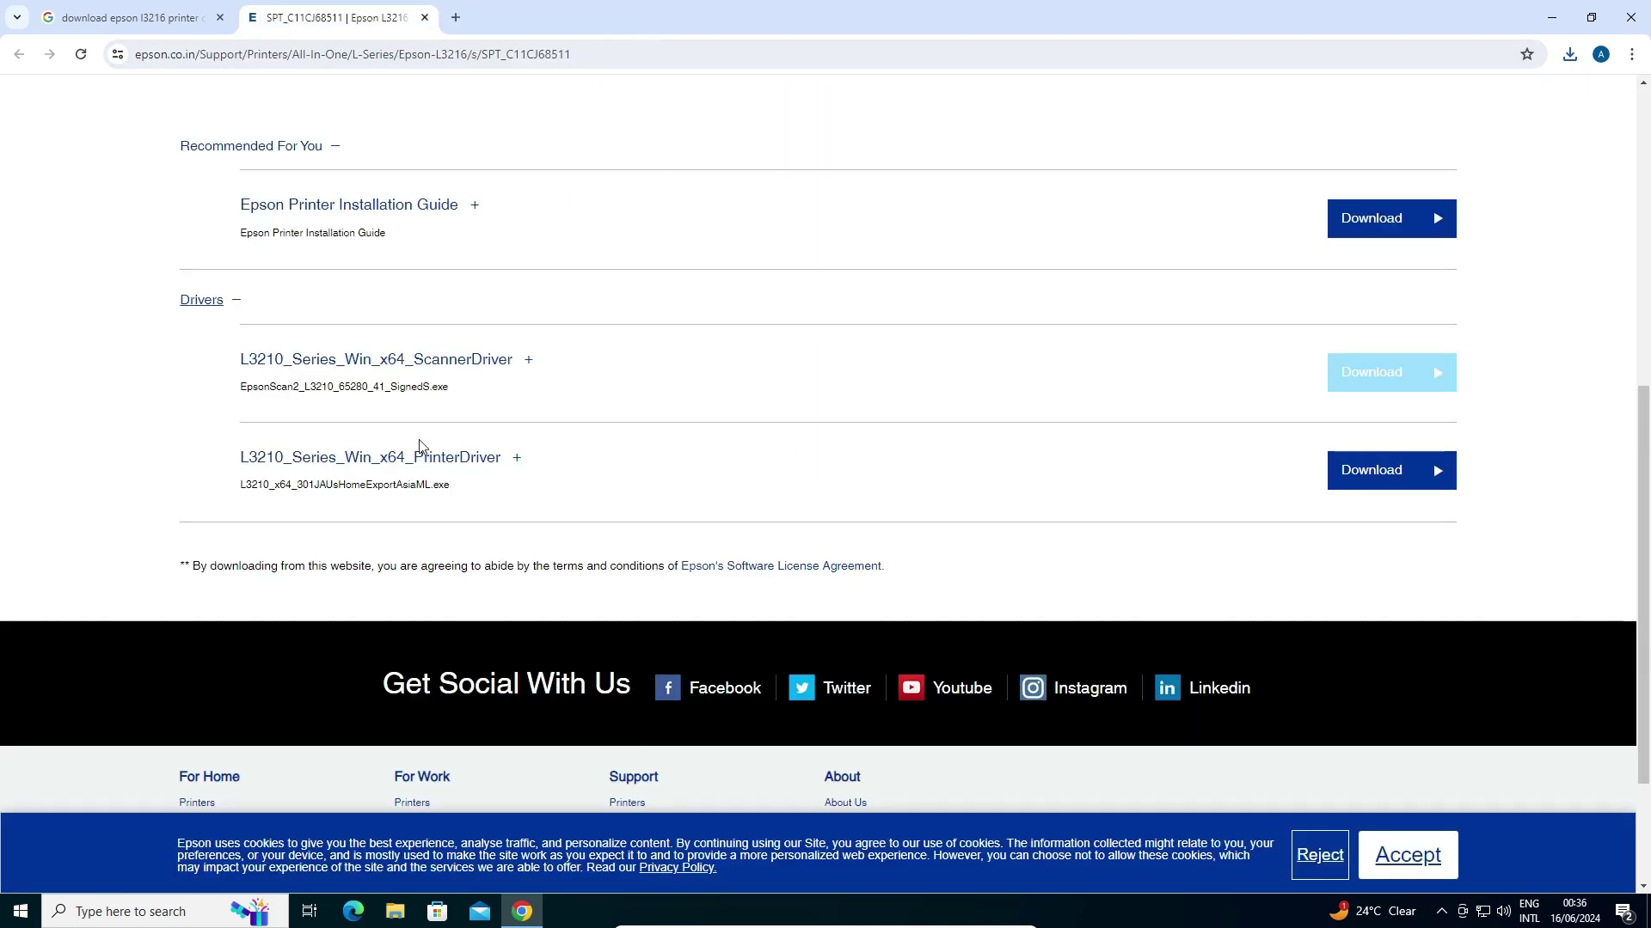
pyautogui.scroll(7, 479, 456)
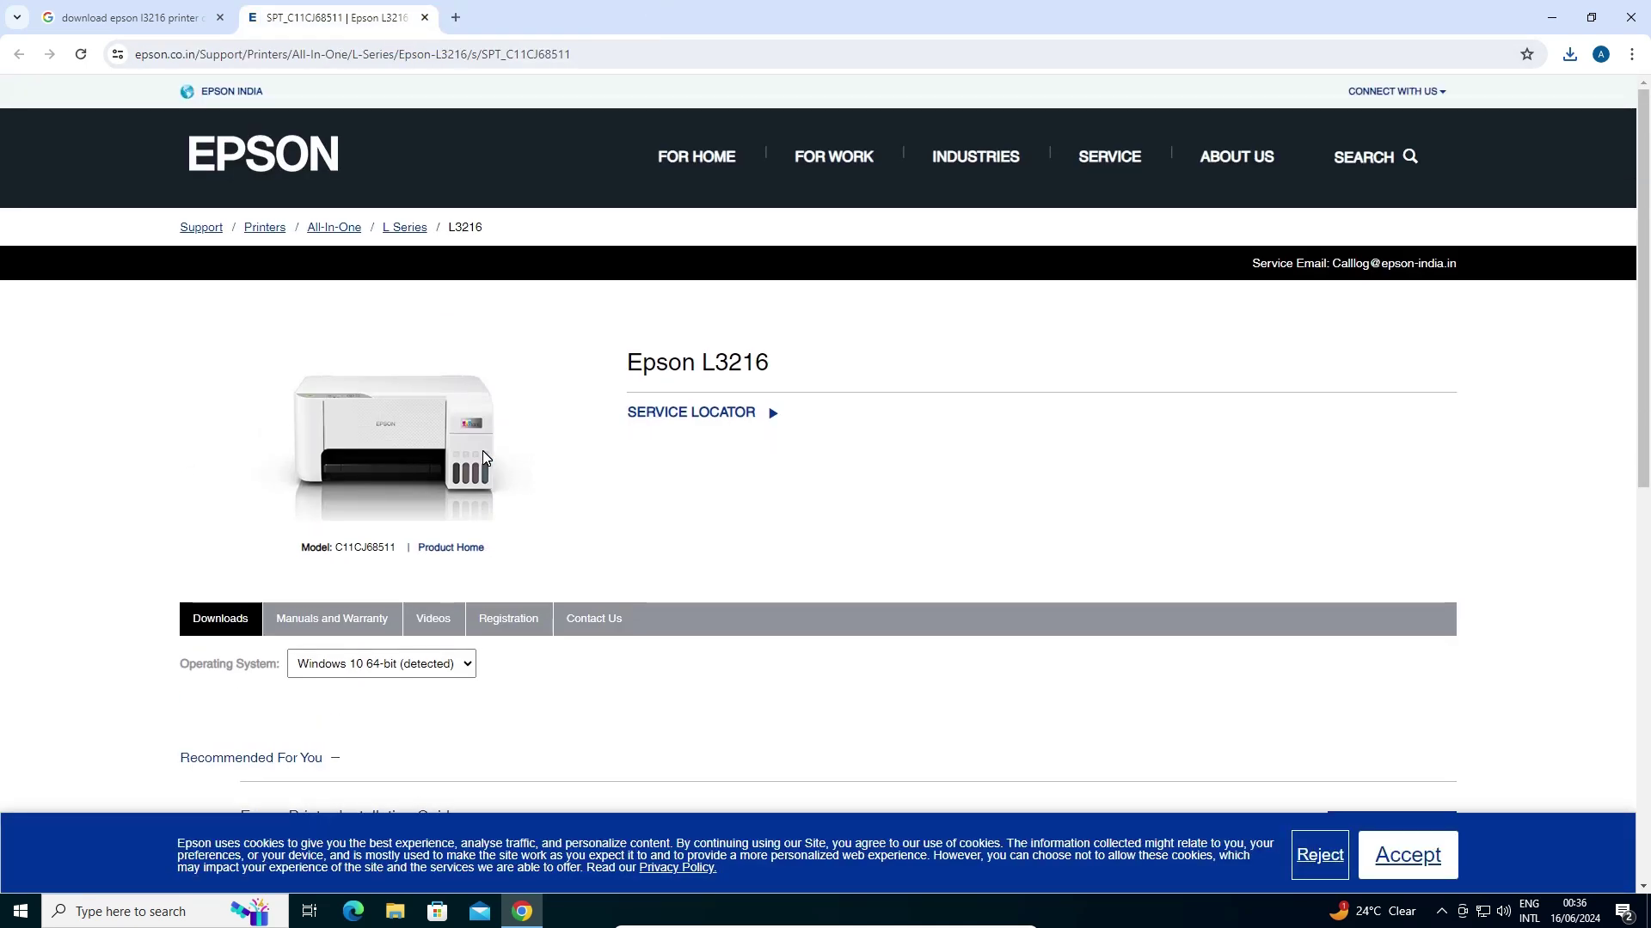
pyautogui.scroll(-10, 482, 451)
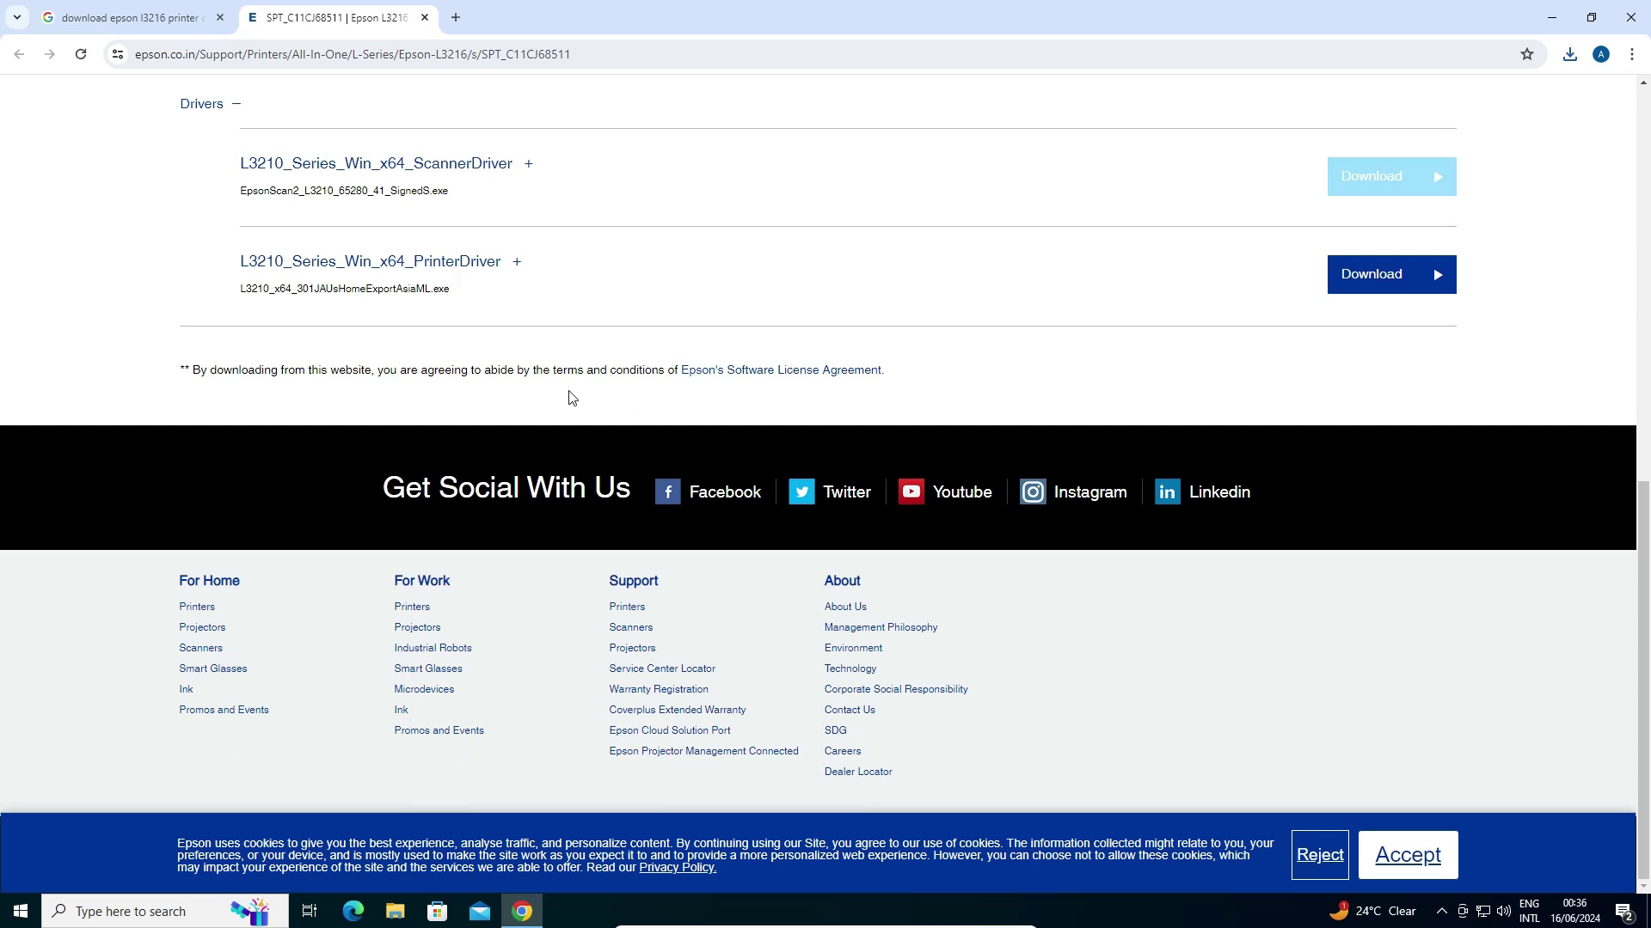
pyautogui.scroll(2, 254, 177)
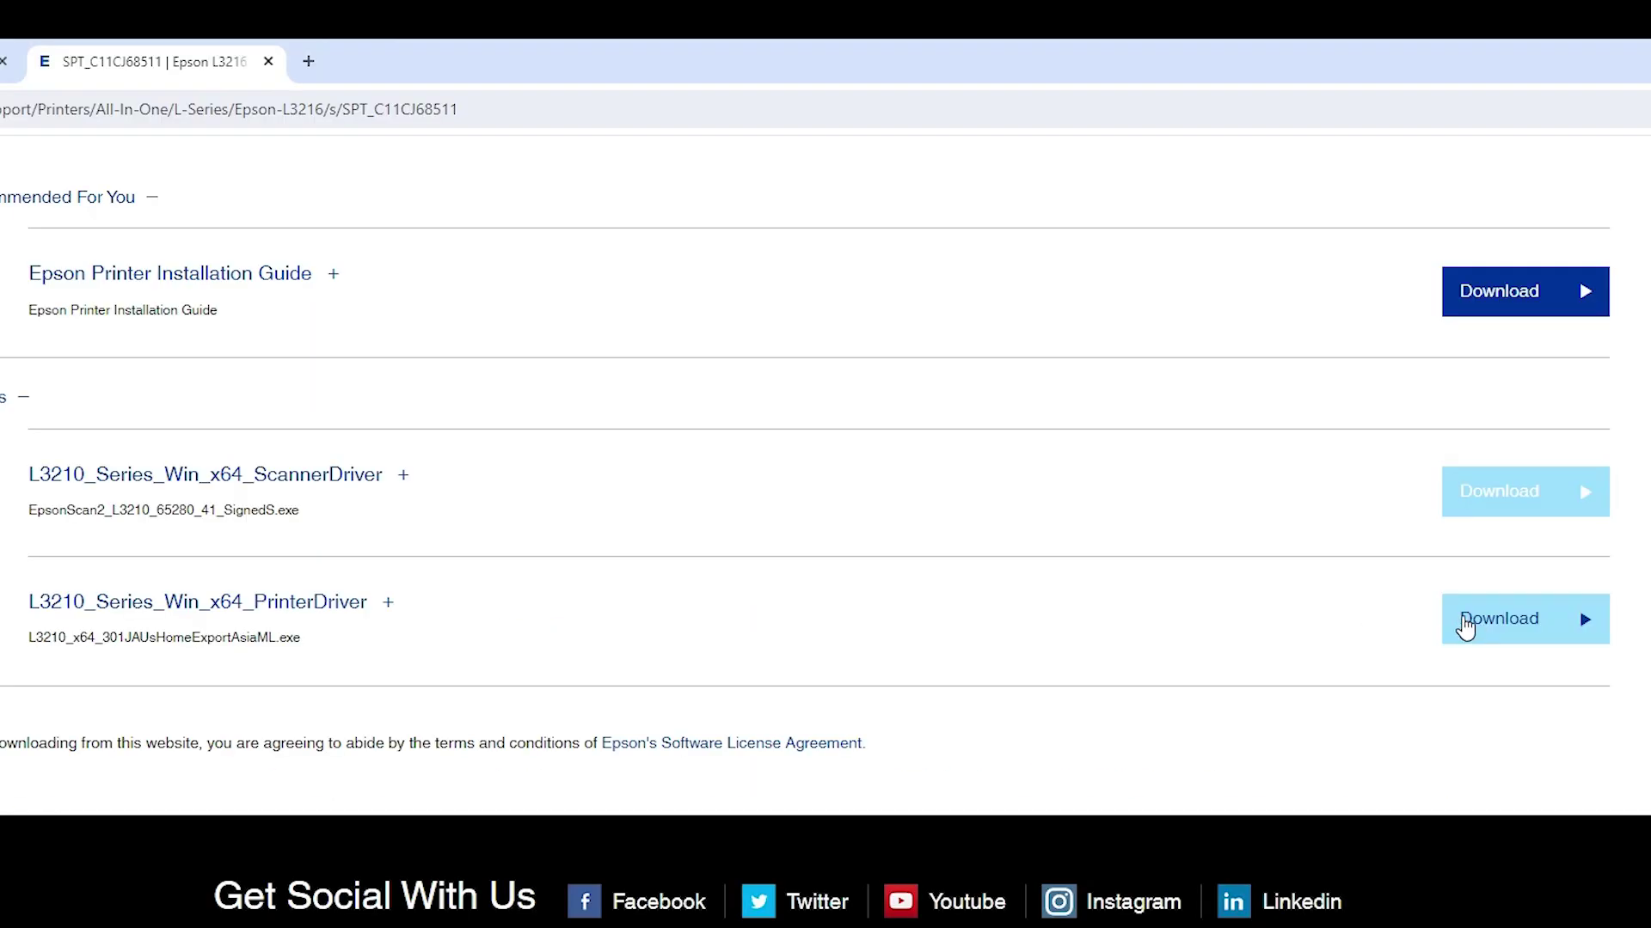
pyautogui.click(1492, 628)
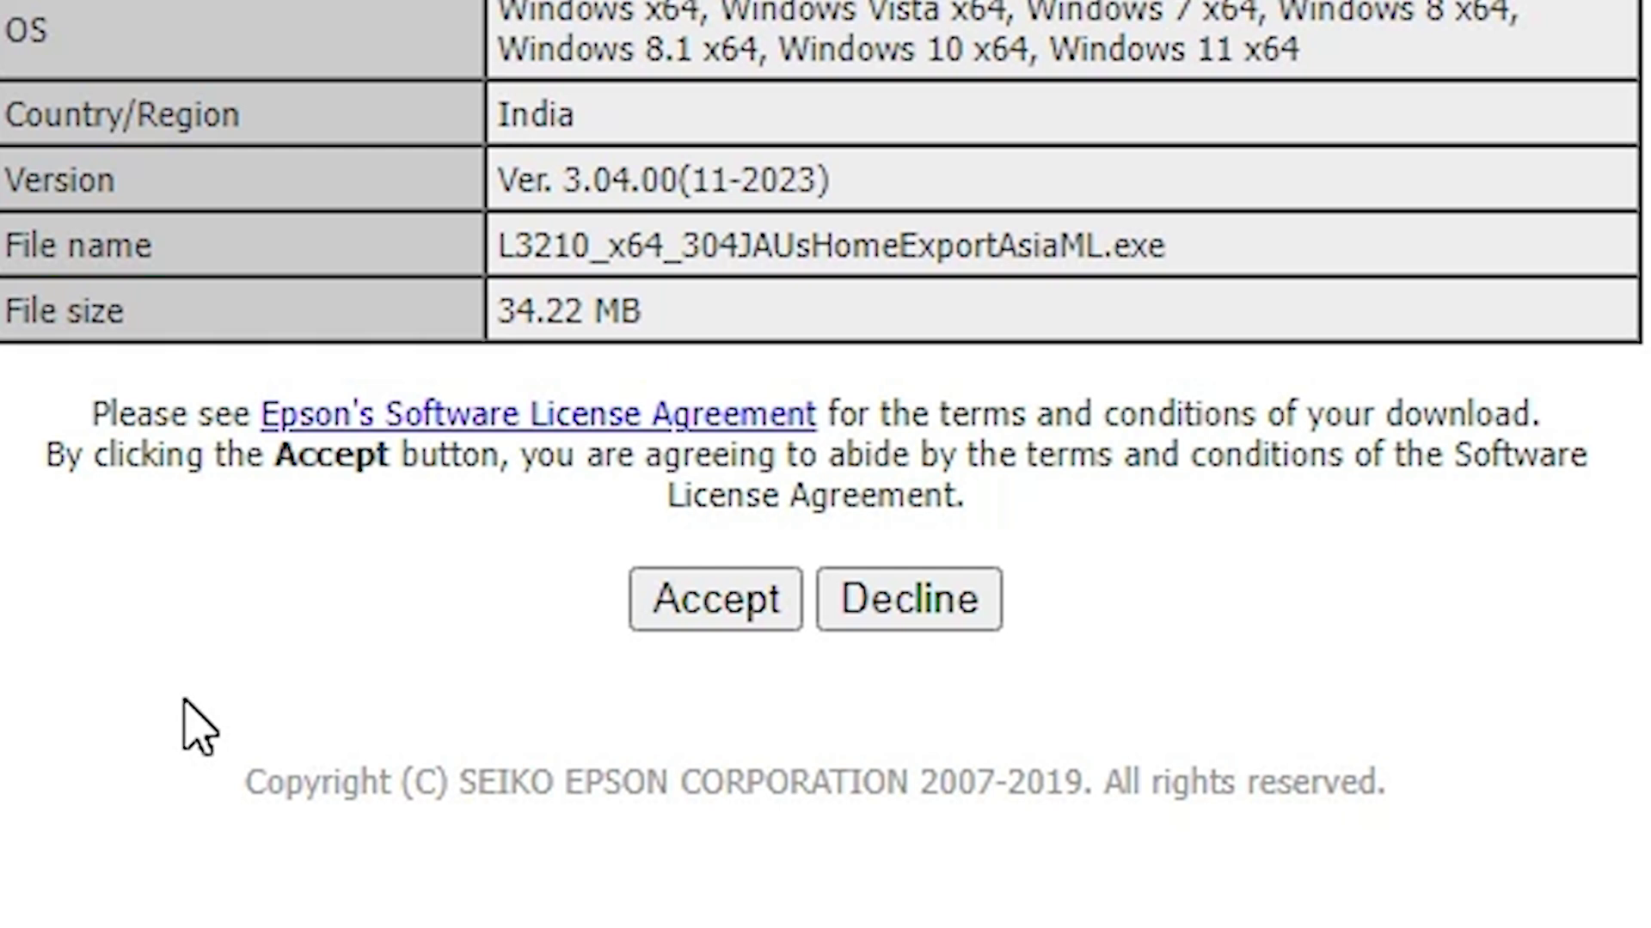
pyautogui.click(763, 620)
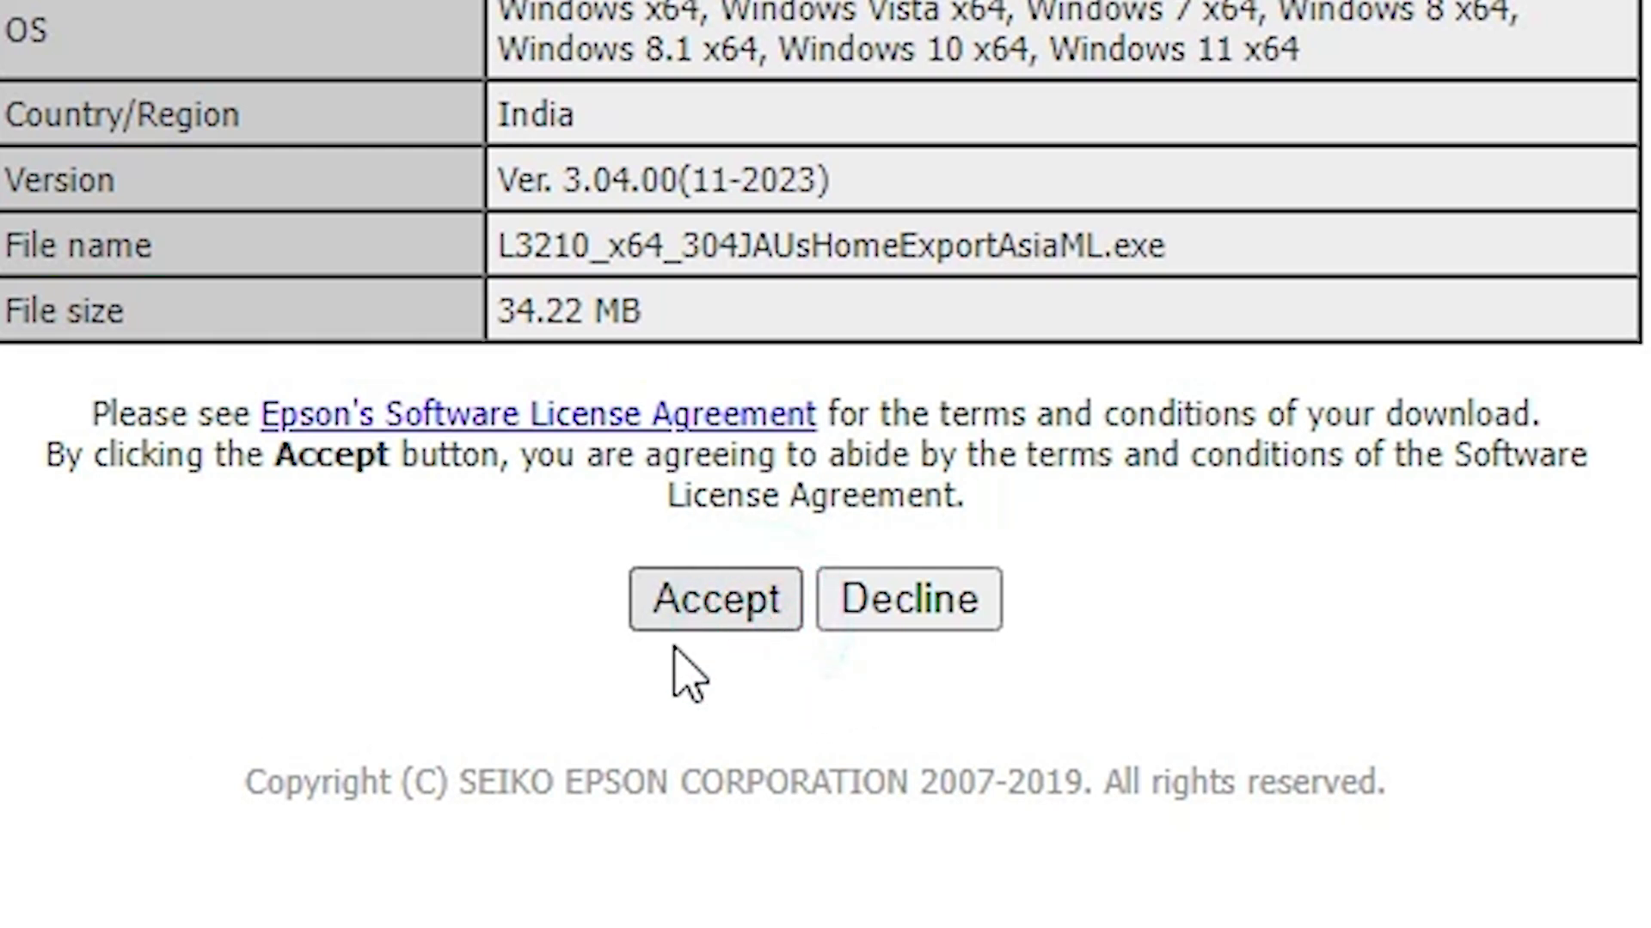
pyautogui.click(1358, 206)
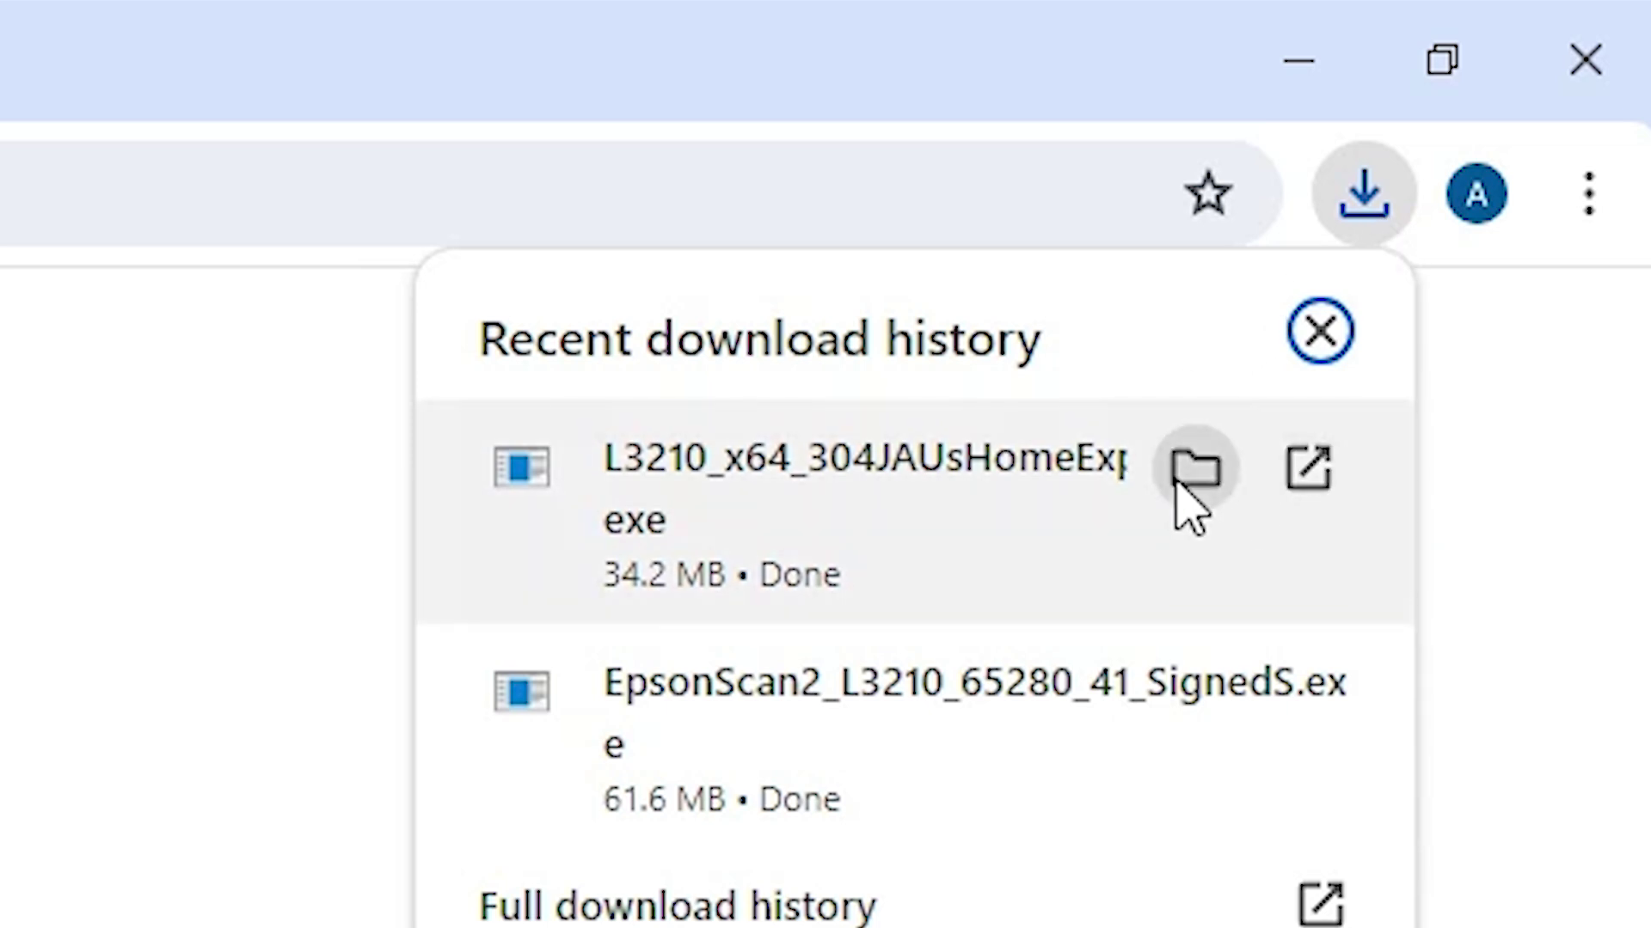
# Move the L3210_x64_304JAUsHomeExportAsiaML installer from Downloads to the desktop, keeping its name.
pyautogui.click(1182, 482)
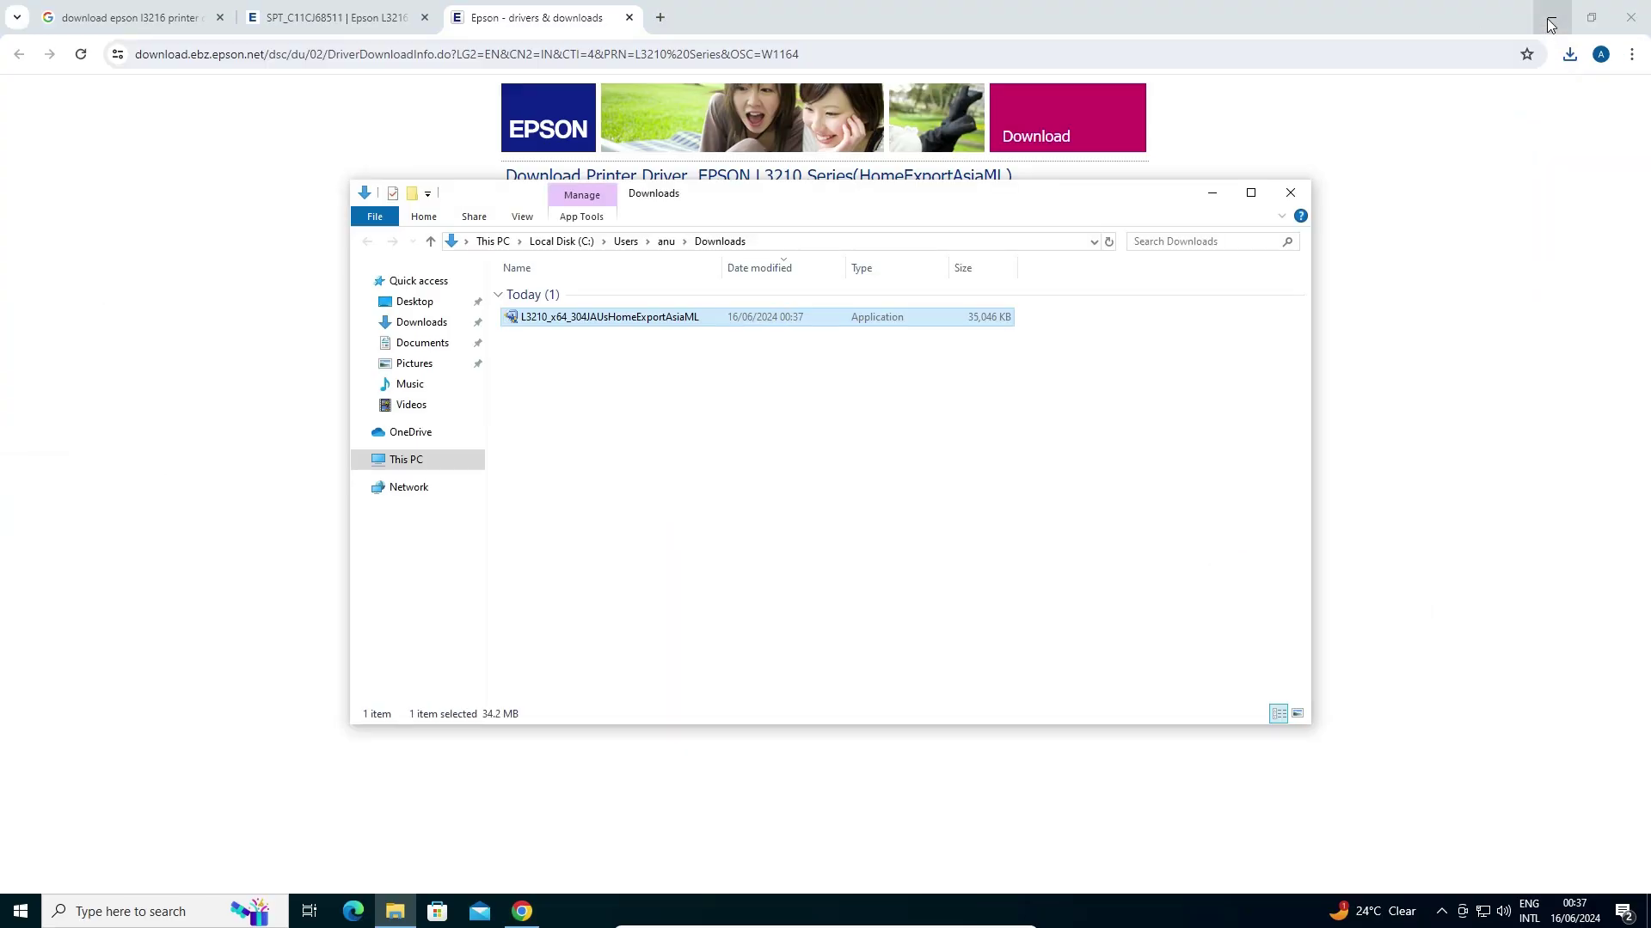
pyautogui.click(1550, 24)
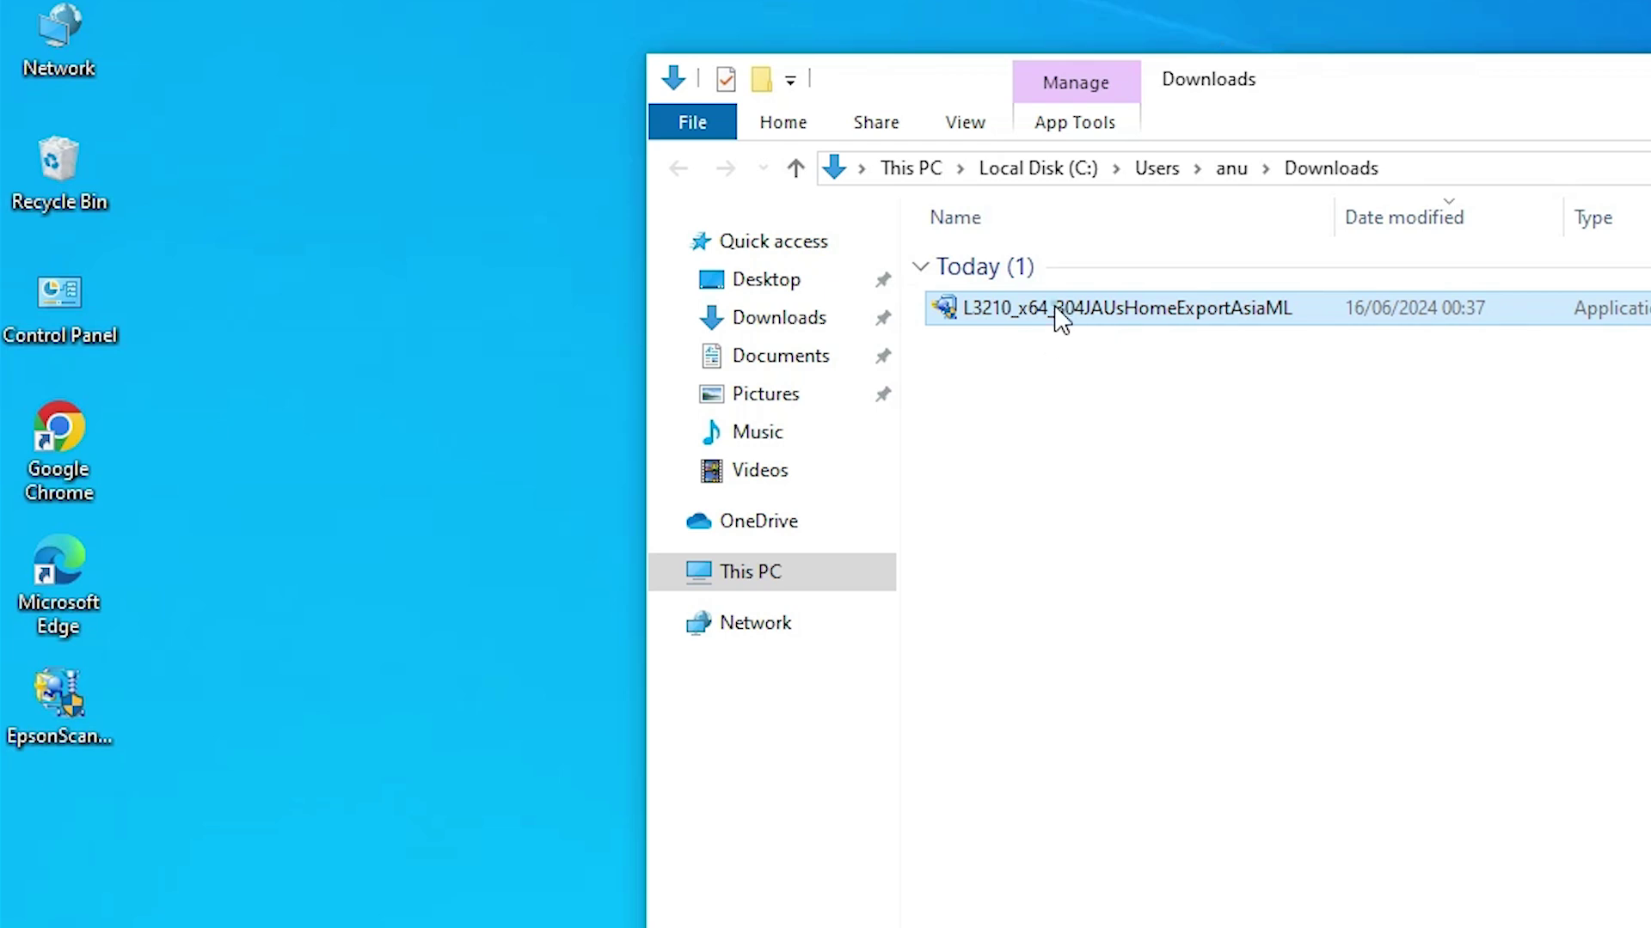
pyautogui.moveTo(1058, 311); pyautogui.dragTo(178, 861)
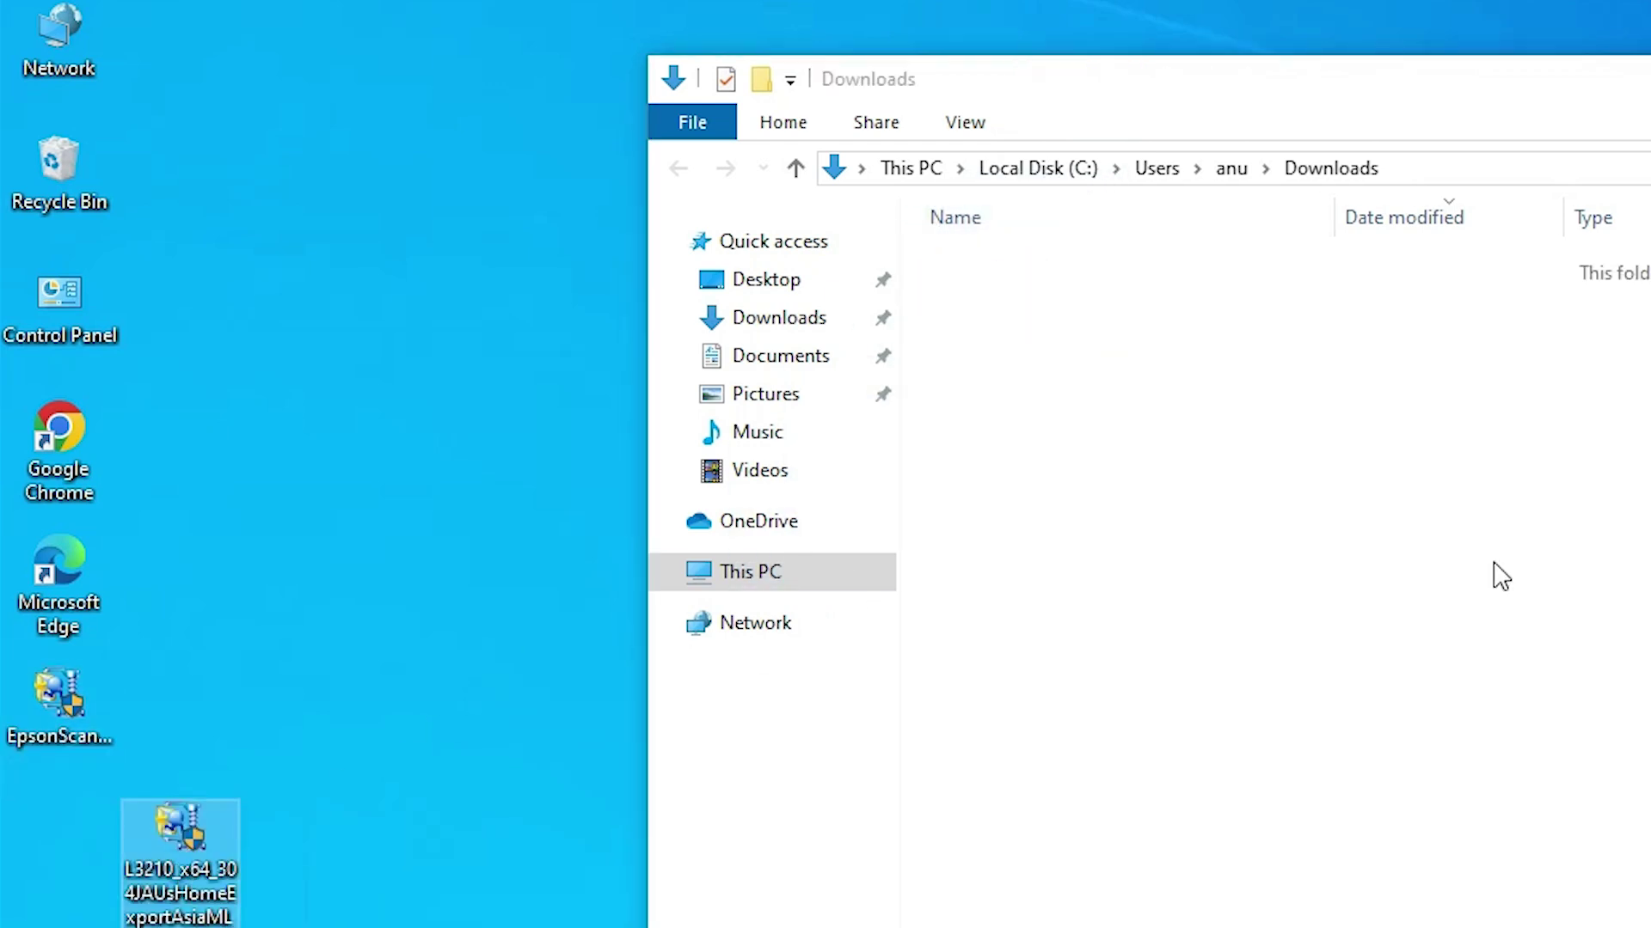
pyautogui.click(1246, 191)
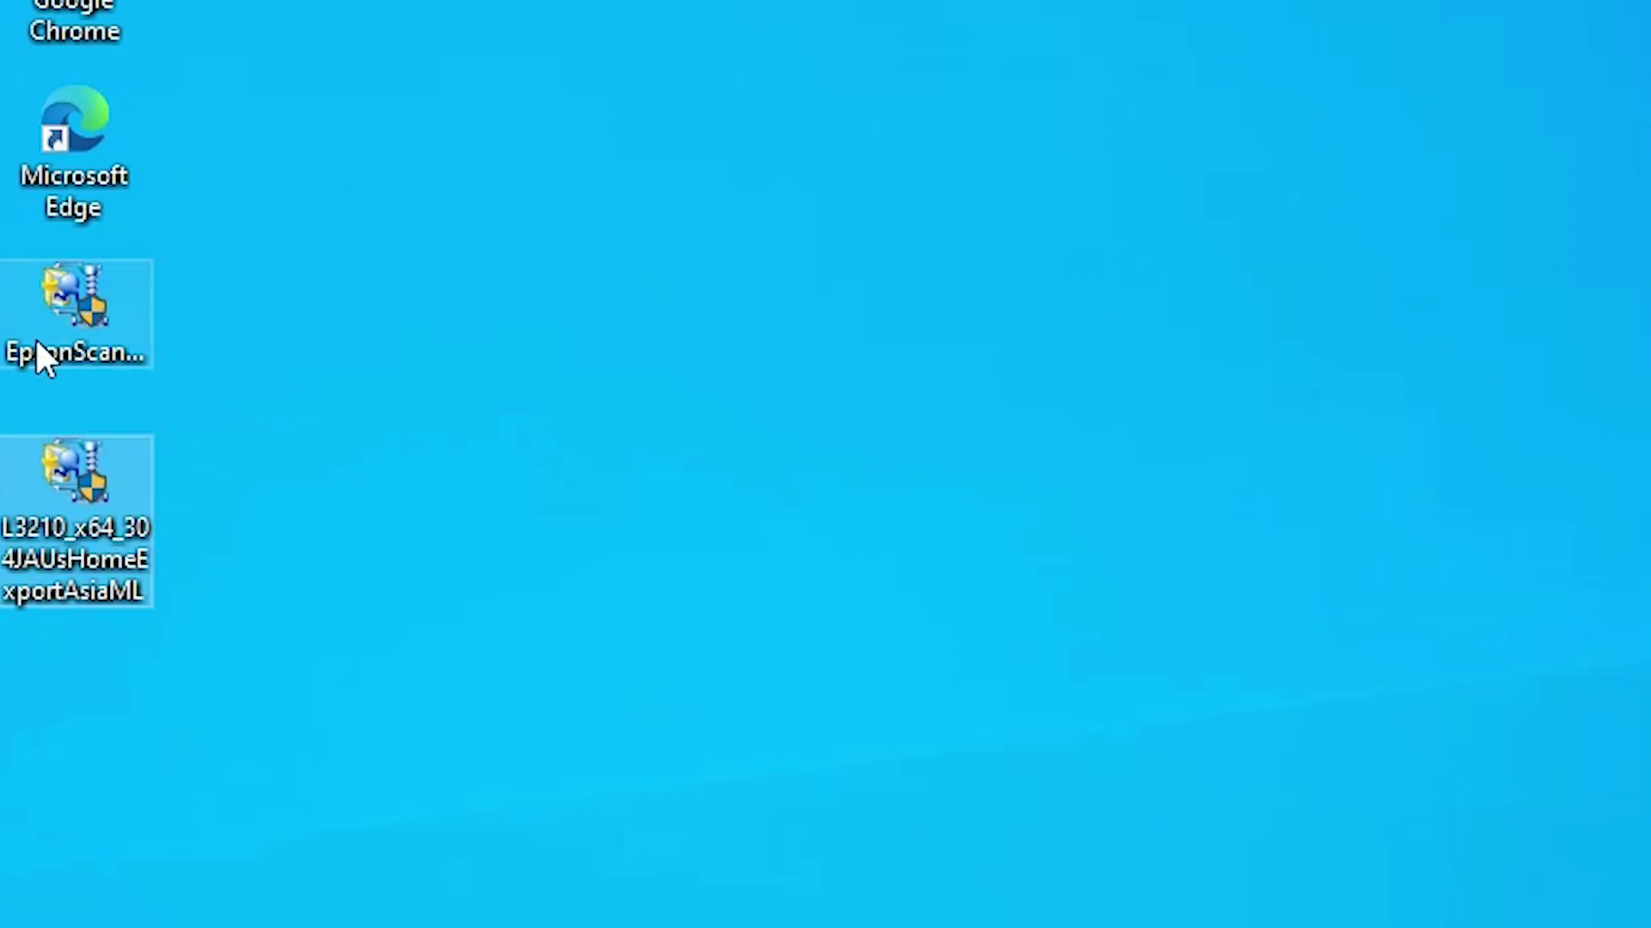
pyautogui.click(105, 515)
pyautogui.press('F2')
pyautogui.press('Return')
pyautogui.click(253, 379)
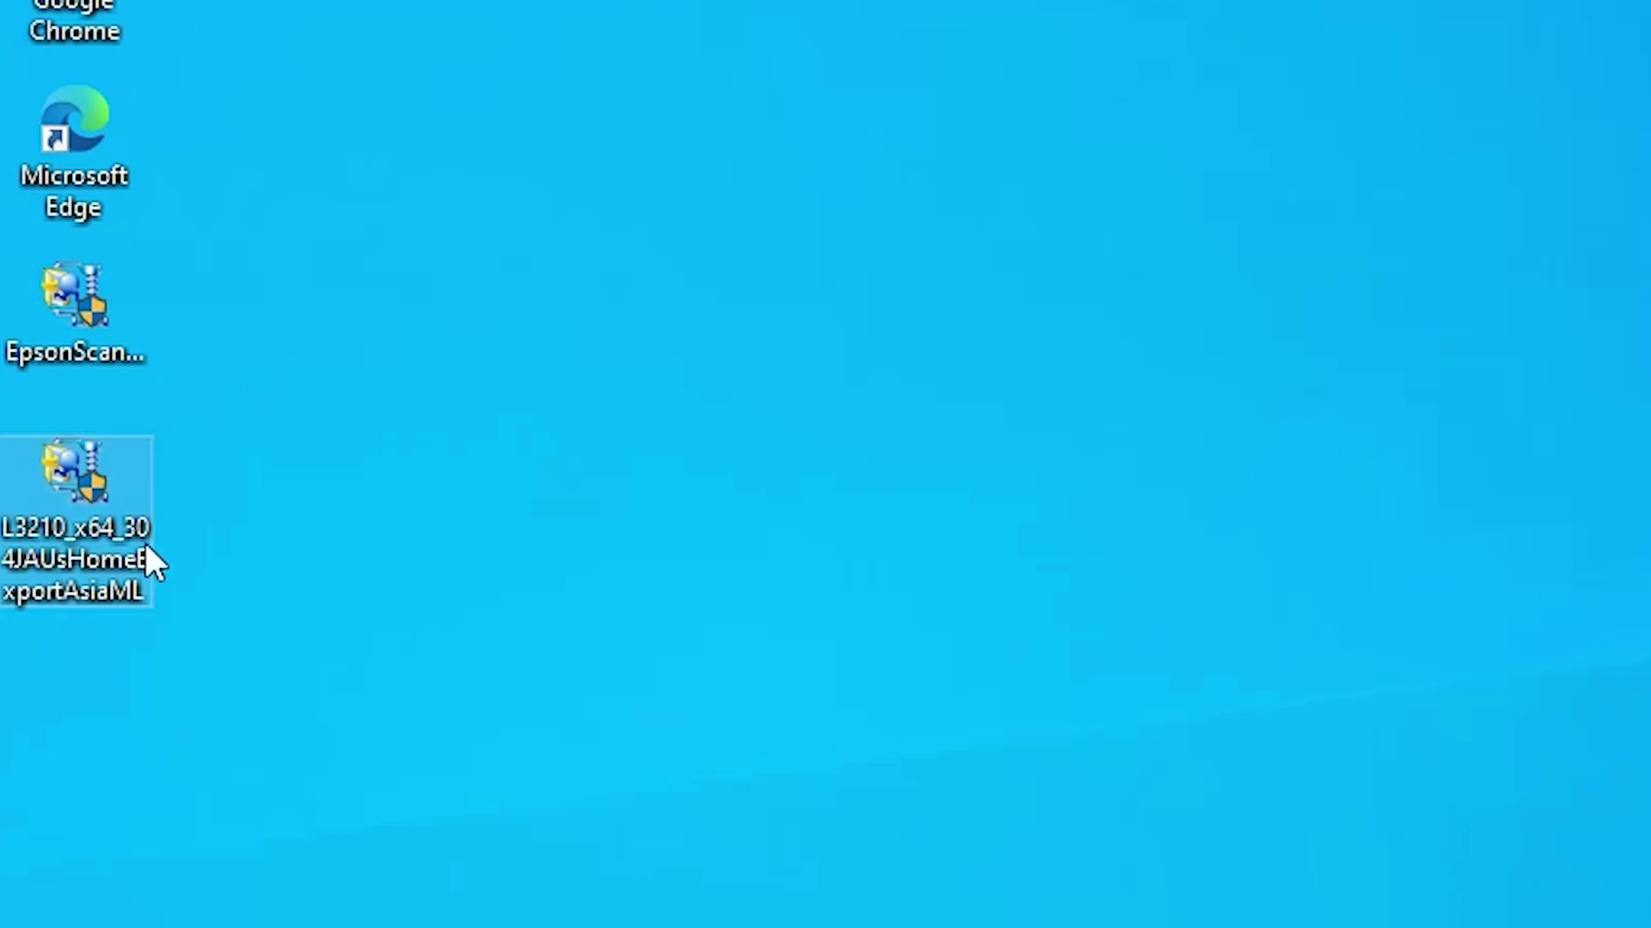
# Extract the L3210 installer with WinRAR into a same-named folder on the desktop.
pyautogui.rightClick(18, 509)
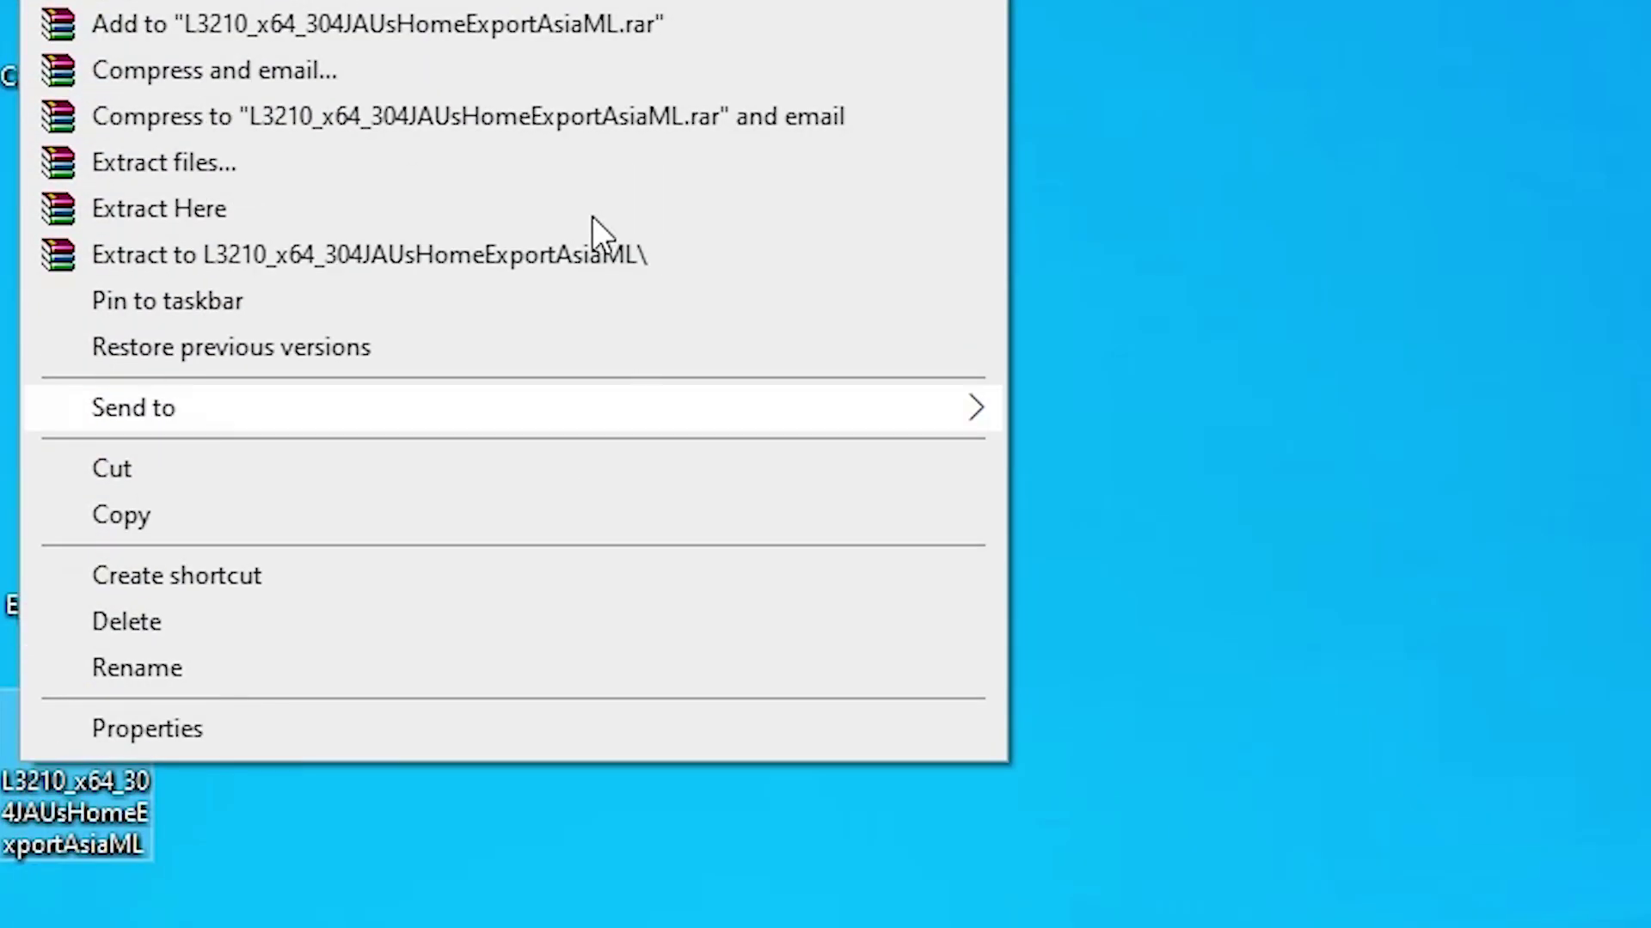
pyautogui.click(282, 170)
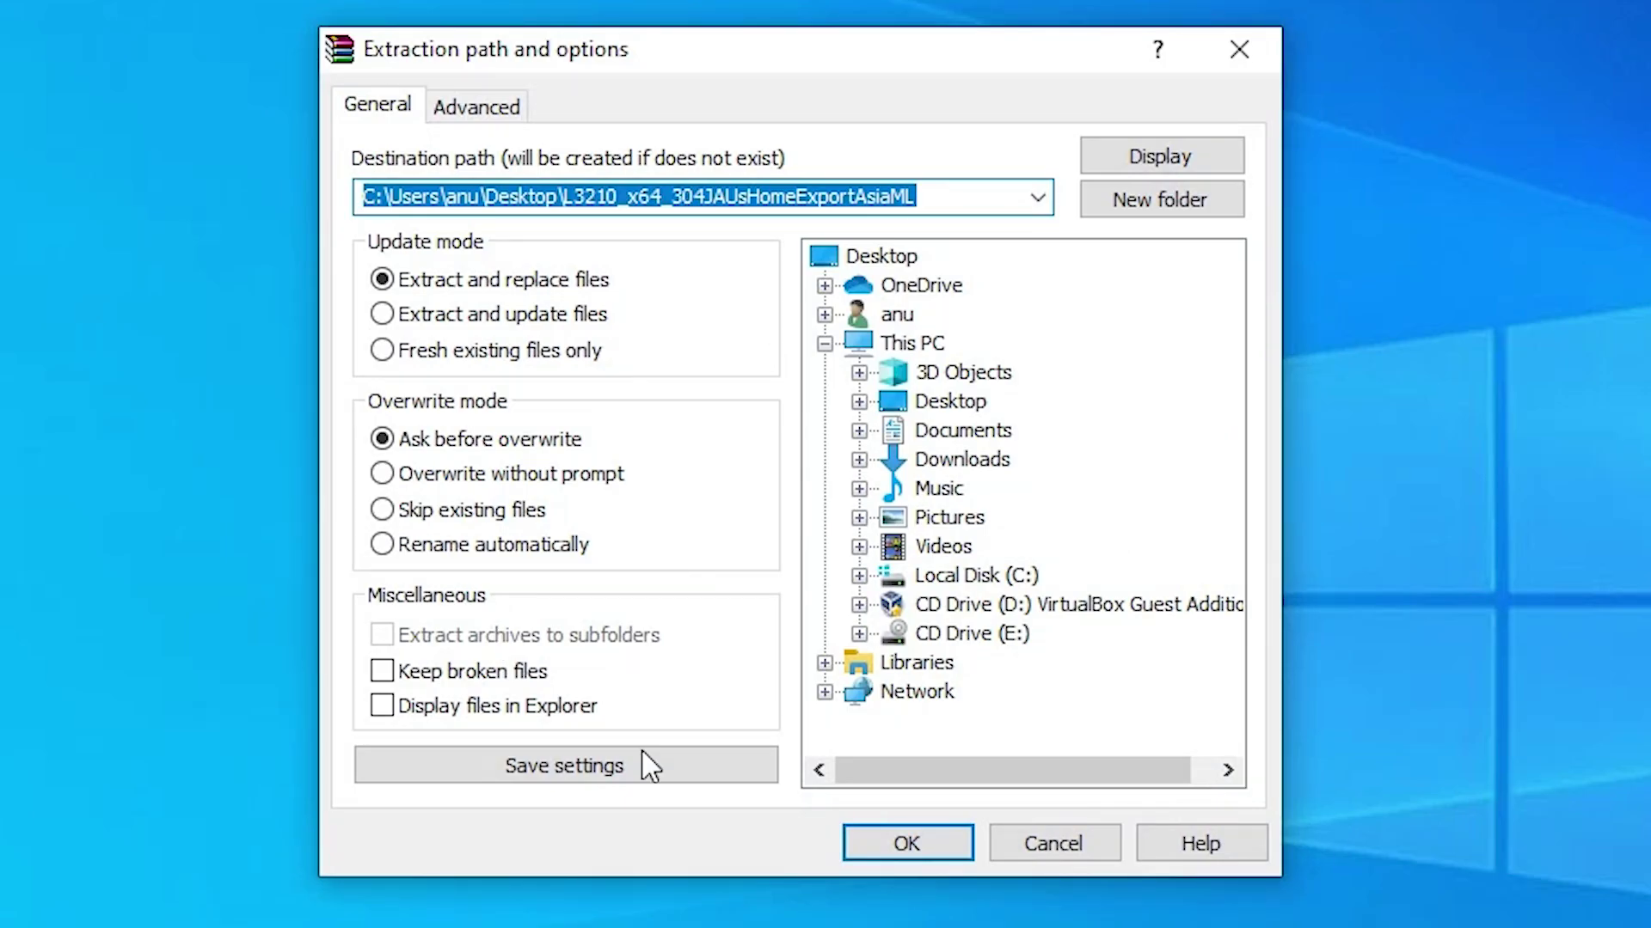
pyautogui.click(899, 836)
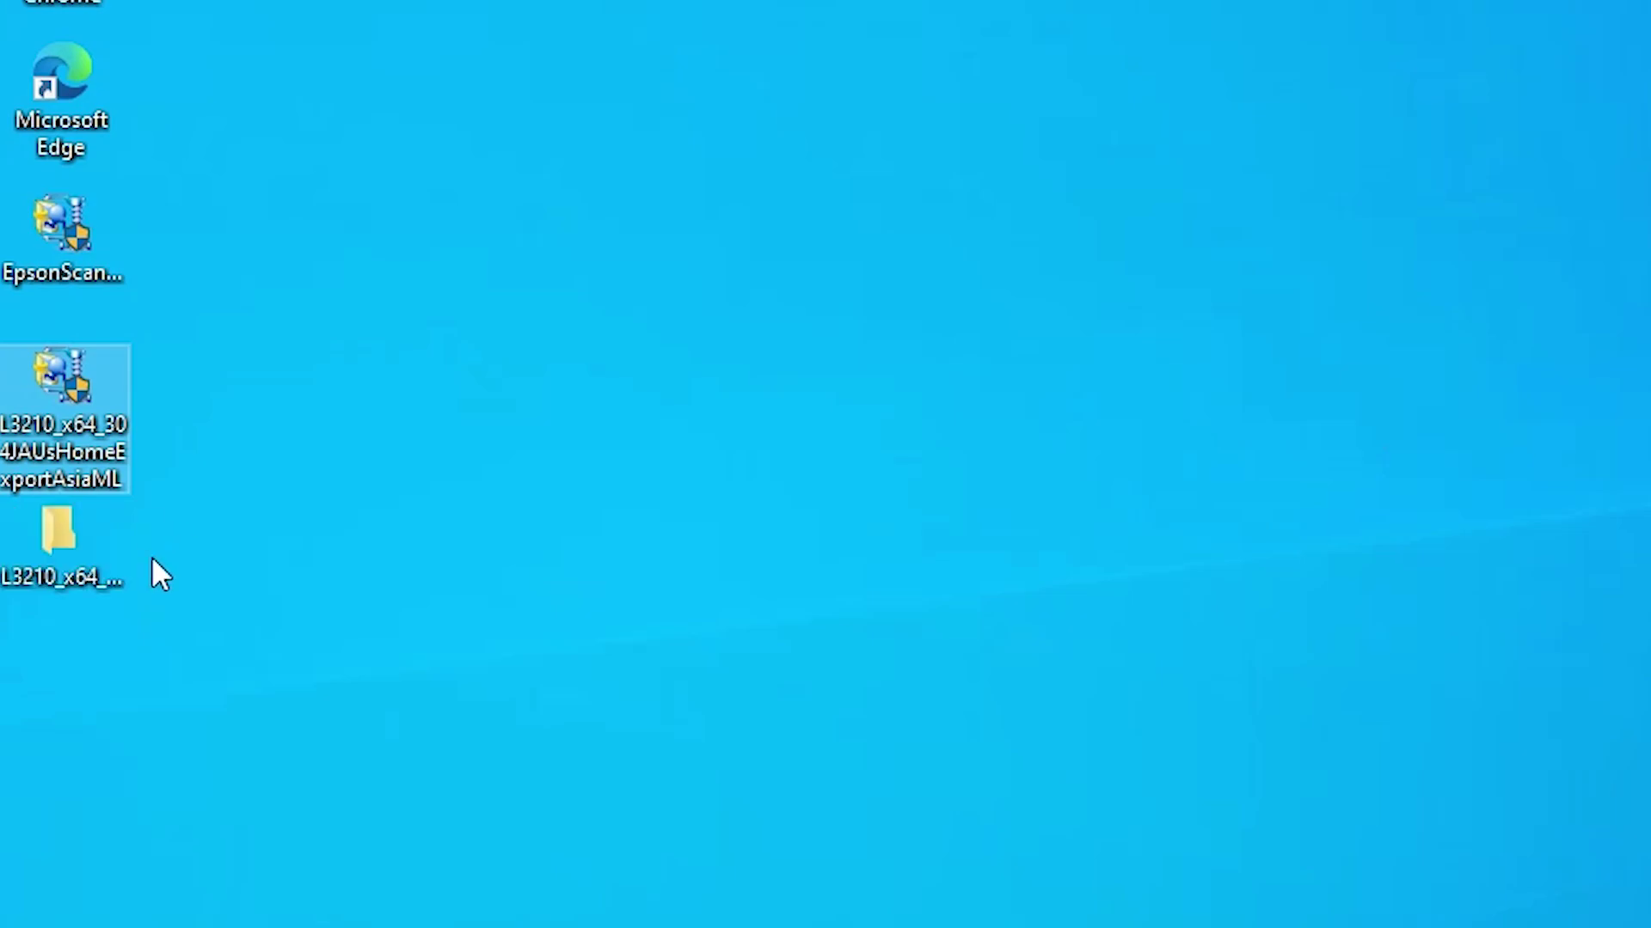
# Browse the extracted folder down to WINX64 to check its 18 driver files, then close it.
pyautogui.doubleClick(64, 559)
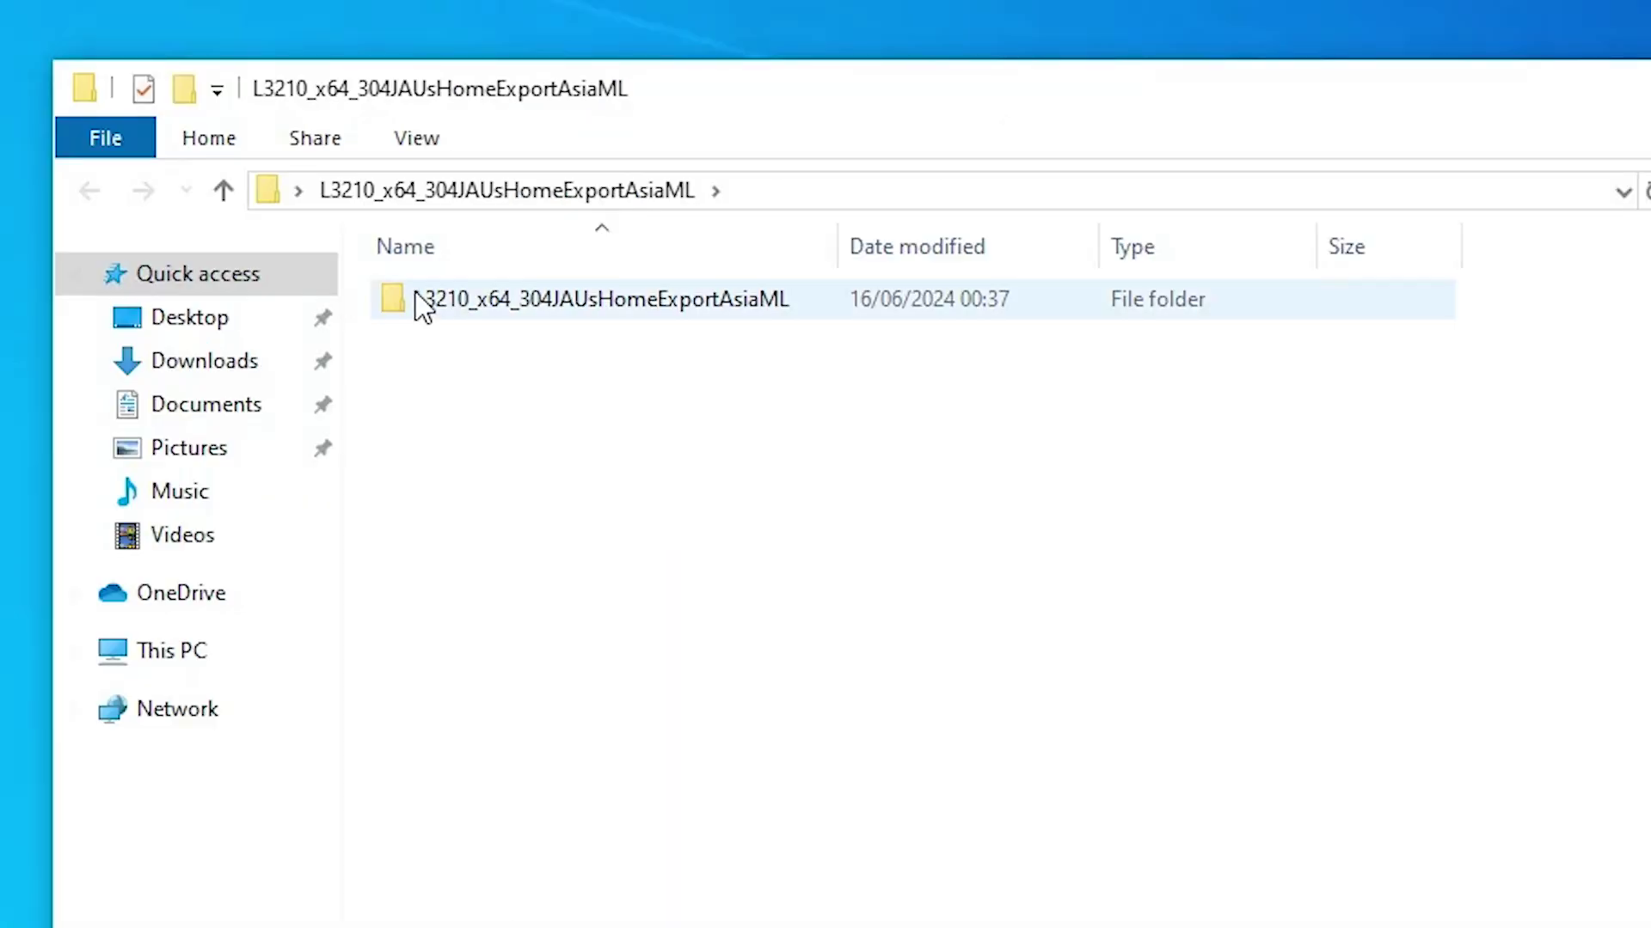
pyautogui.doubleClick(421, 302)
pyautogui.doubleClick(443, 308)
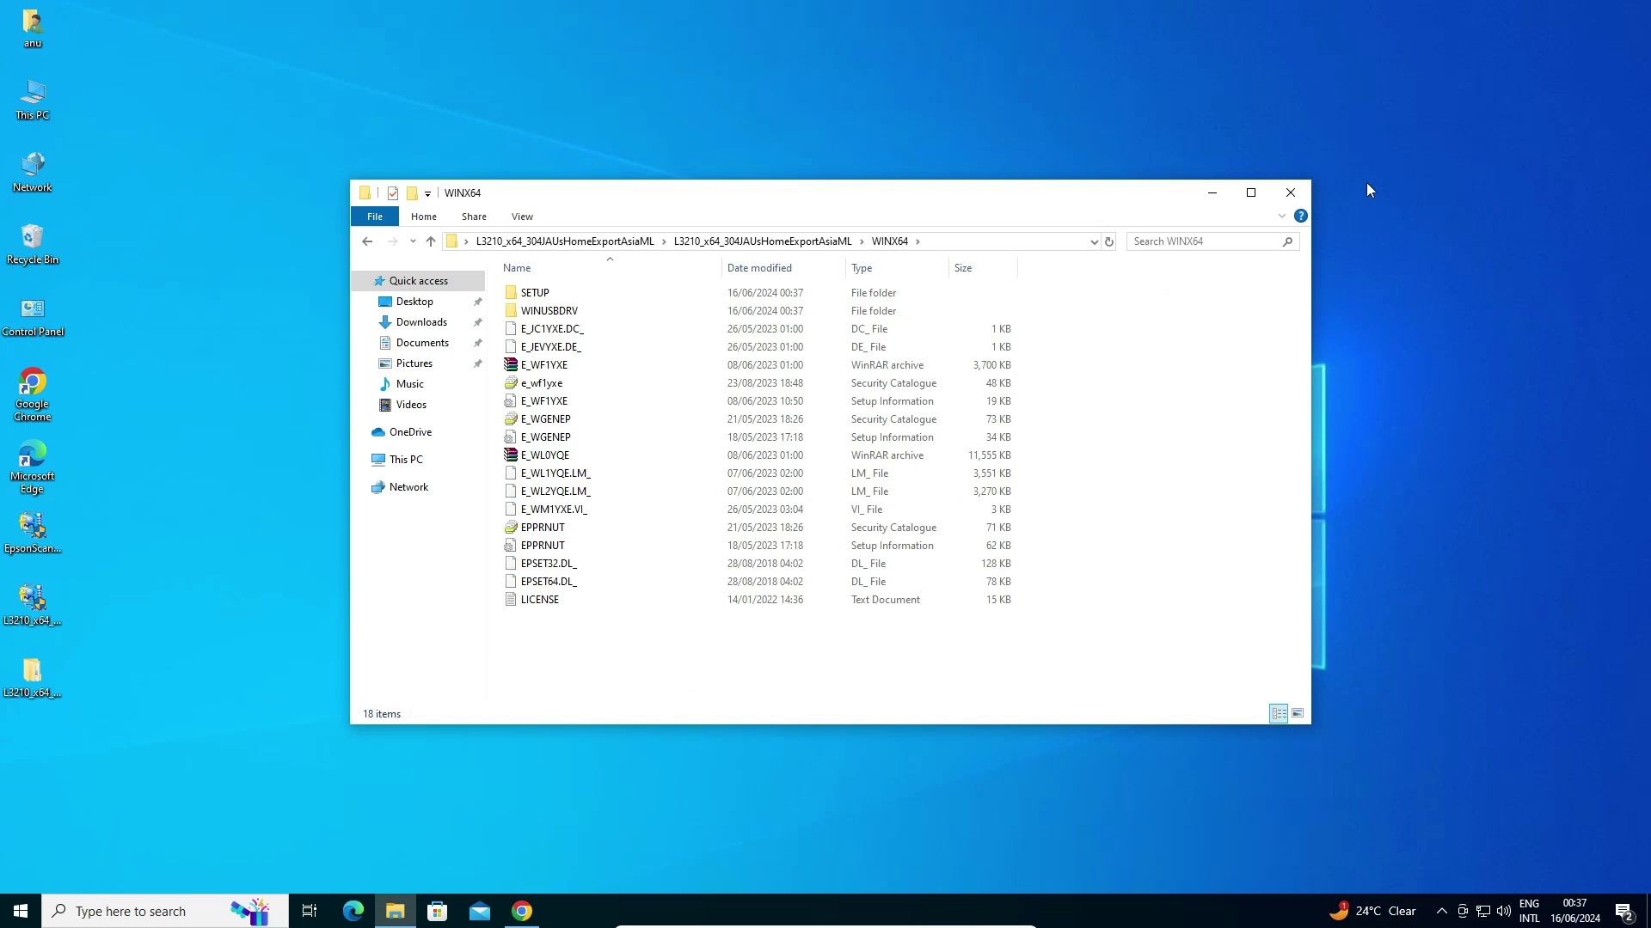
pyautogui.click(1299, 194)
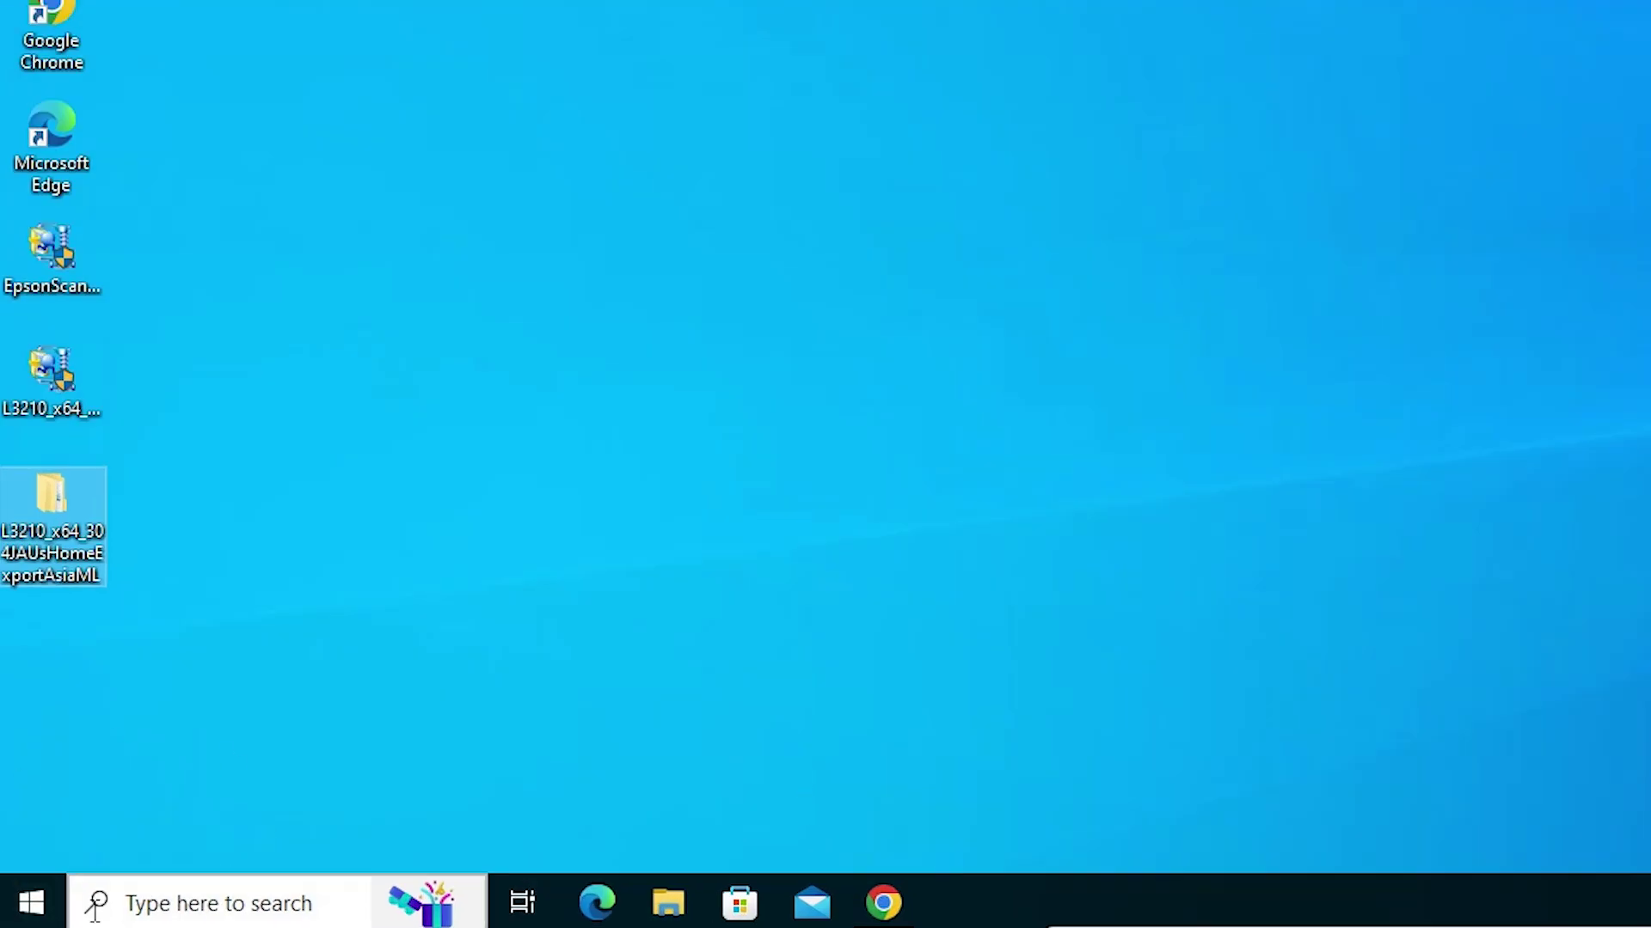
# Find Printers & scanners via Start search 'pri' and begin adding a printer or scanner.
pyautogui.click(32, 901)
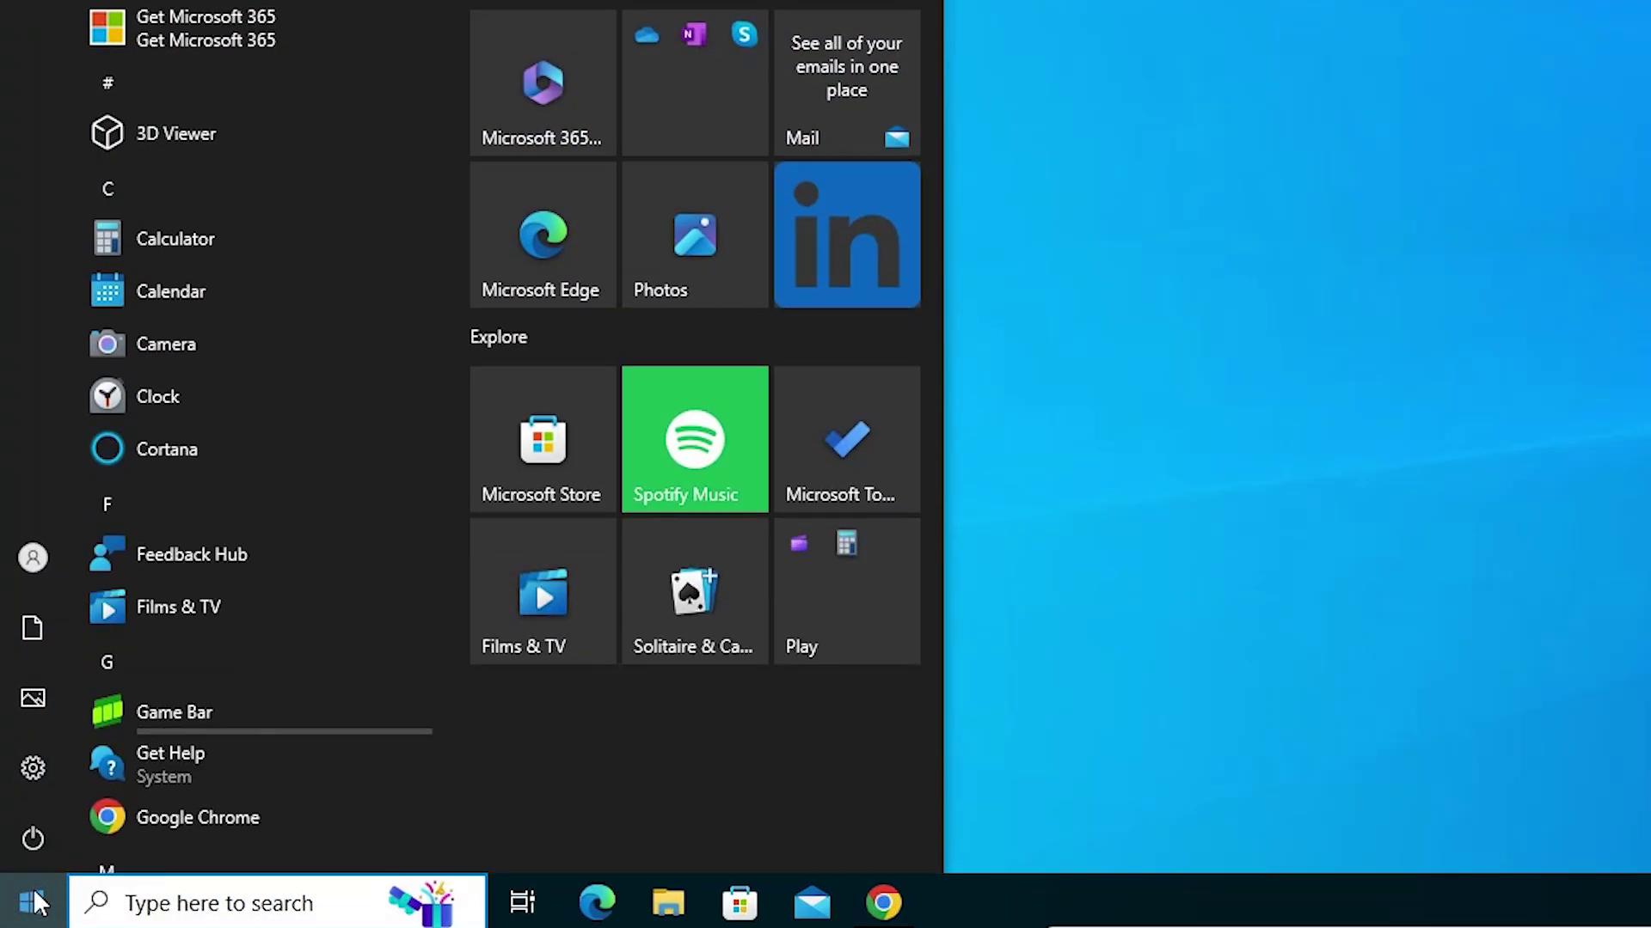
pyautogui.write('pri')
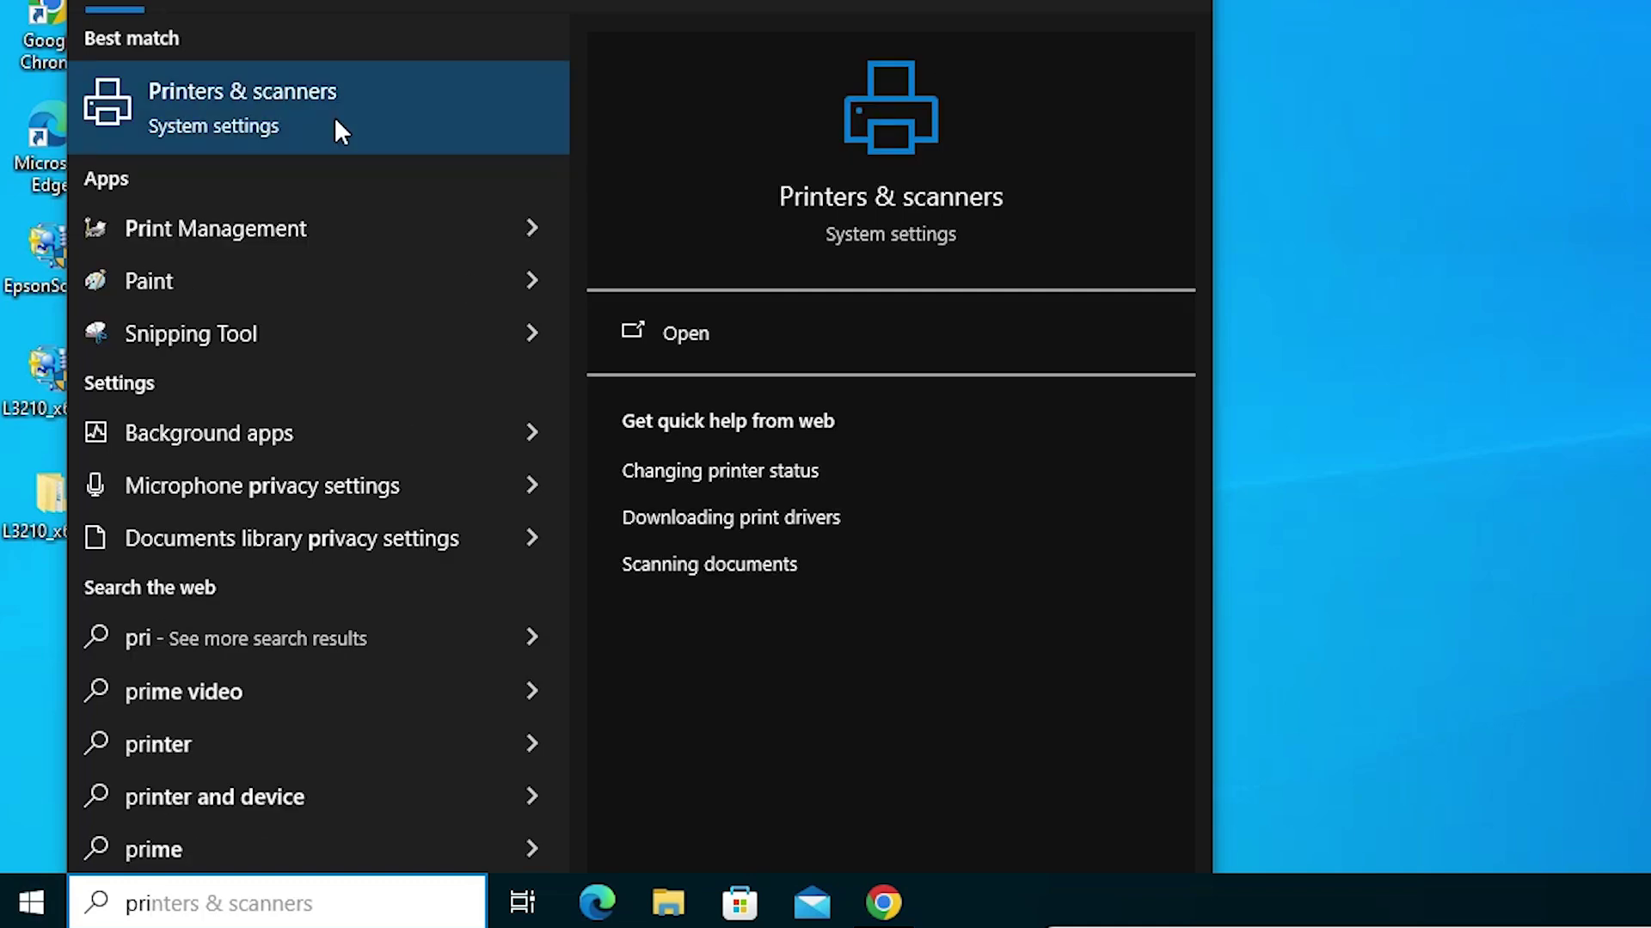
pyautogui.click(339, 129)
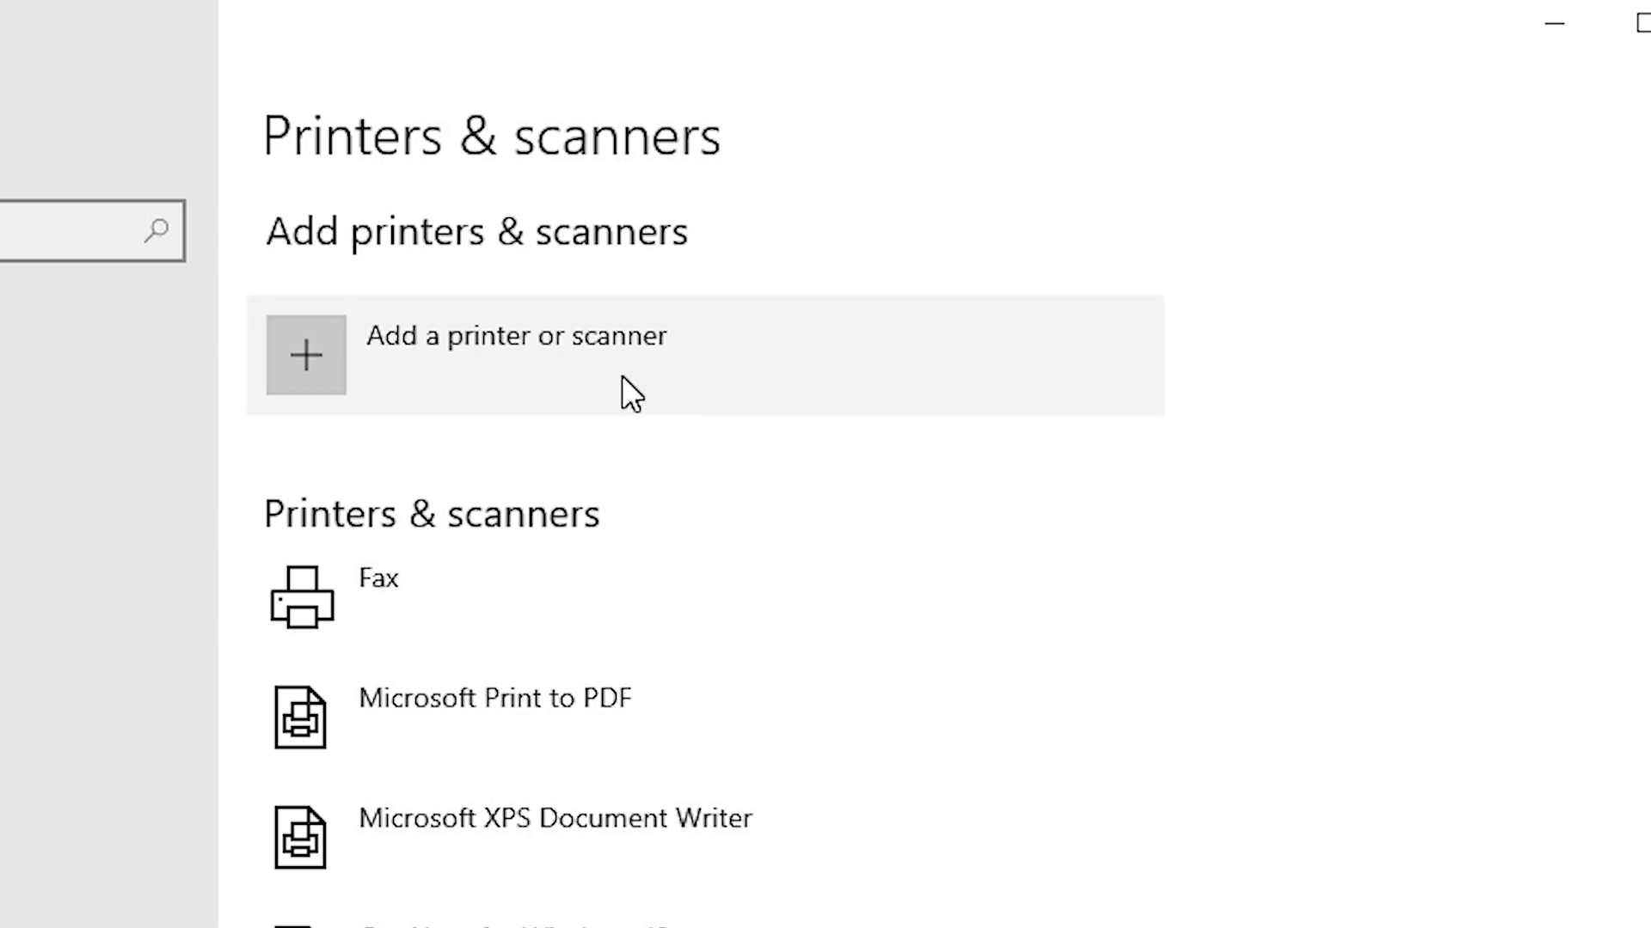
pyautogui.click(650, 342)
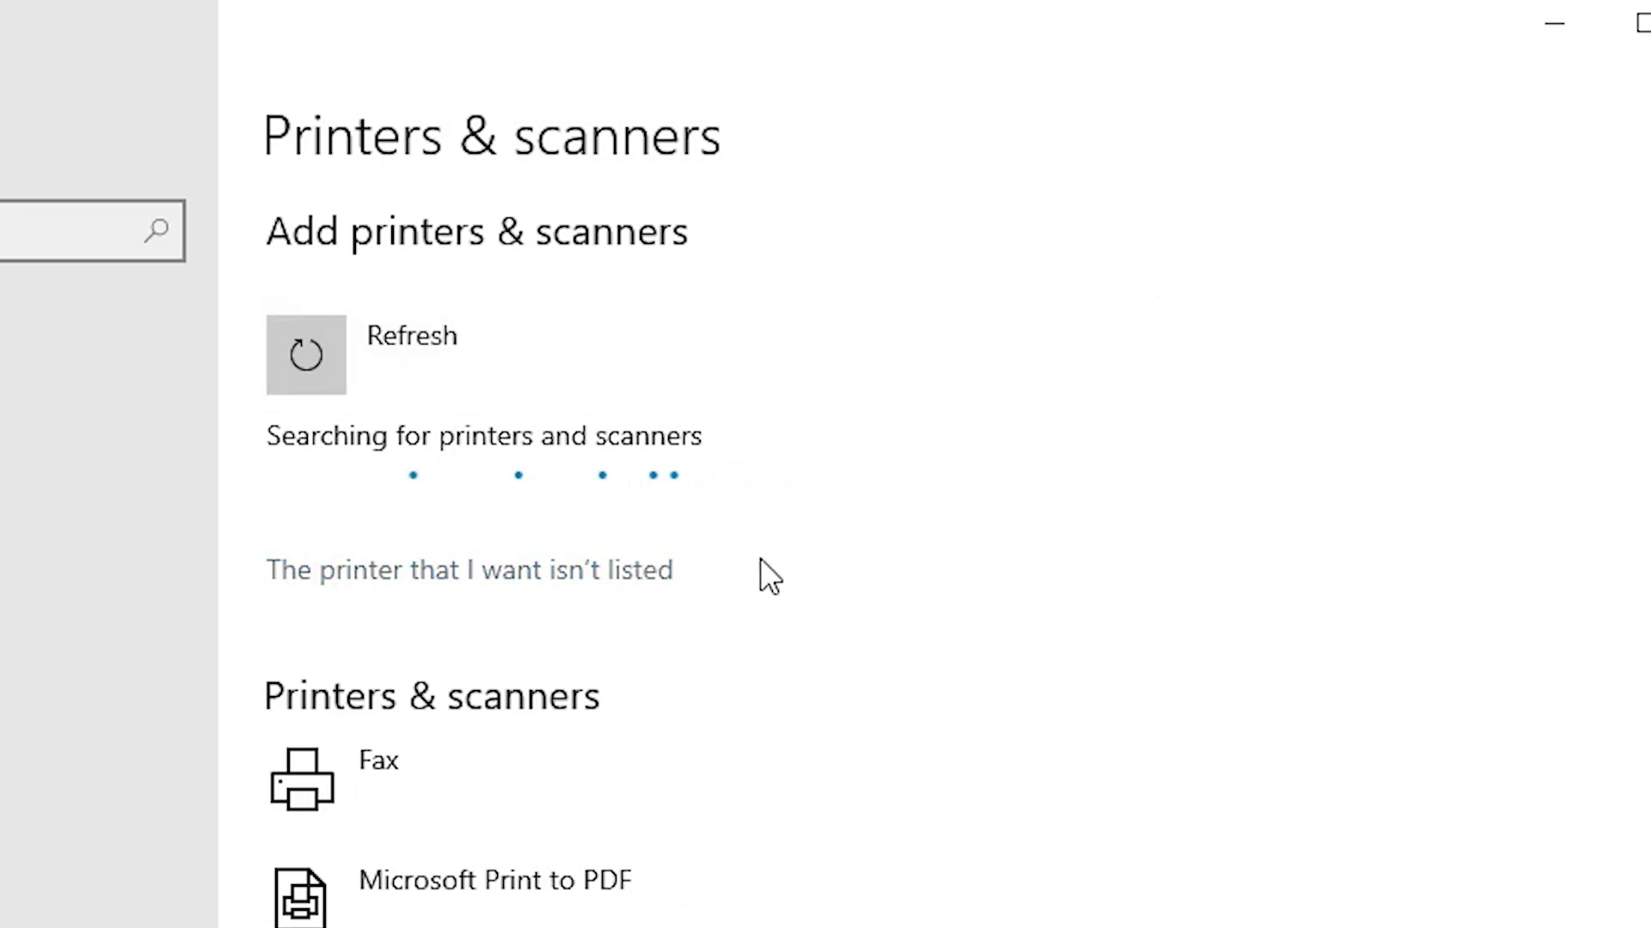
# Add an unlisted local printer with manual settings on port USB001 (Local Port).
pyautogui.click(573, 571)
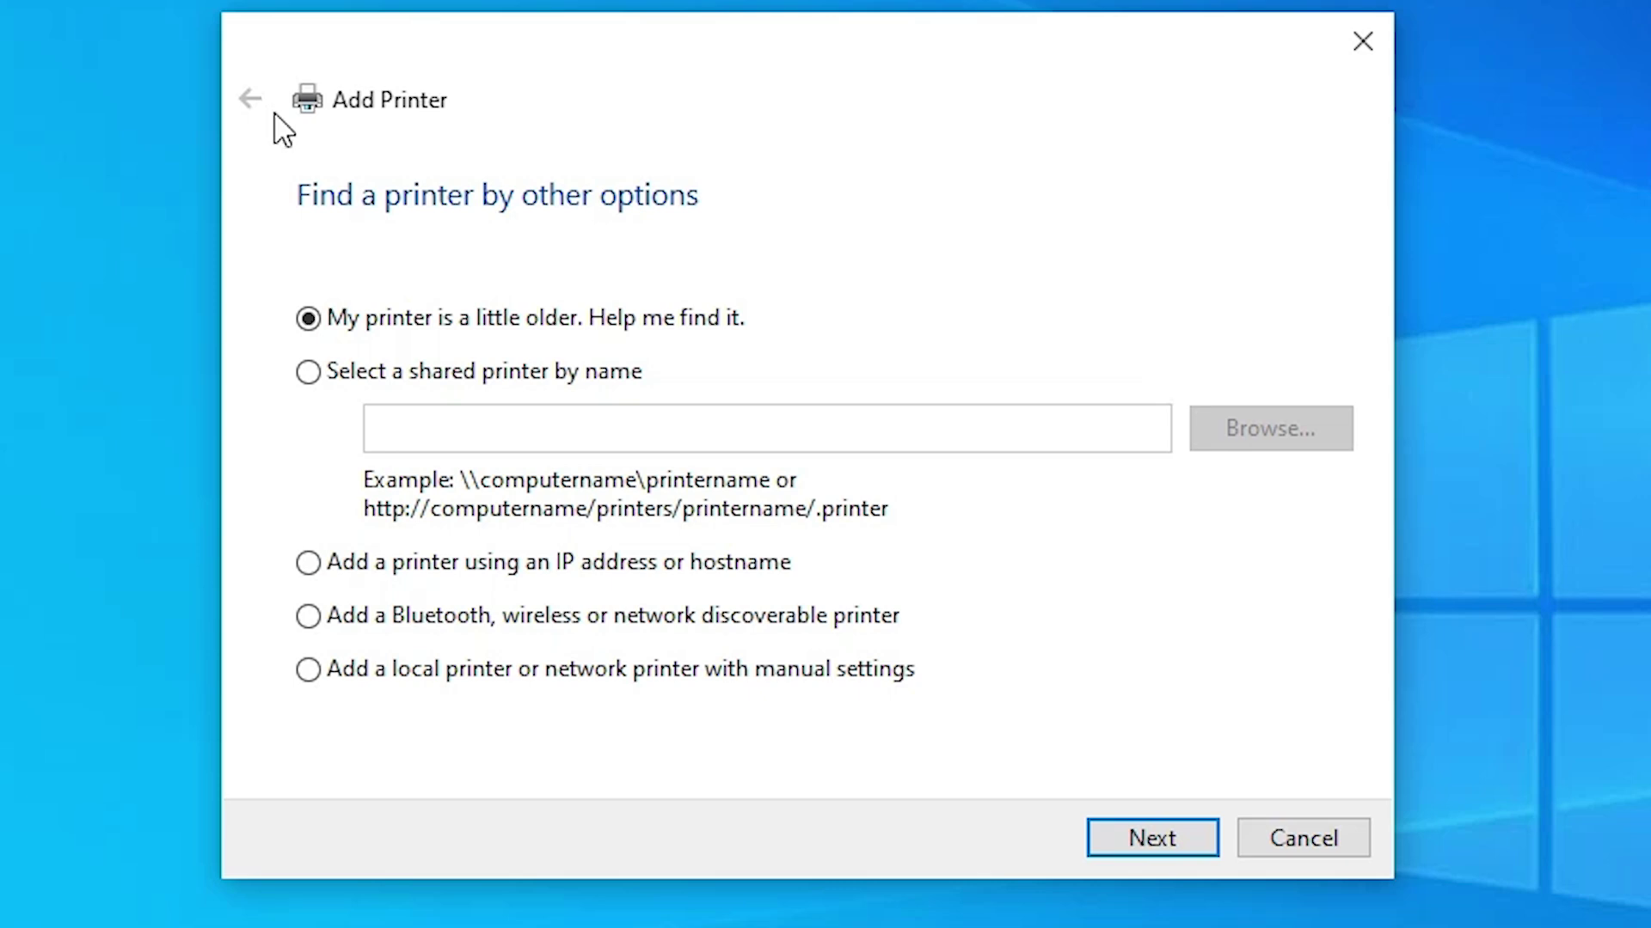
pyautogui.click(450, 675)
pyautogui.click(1116, 832)
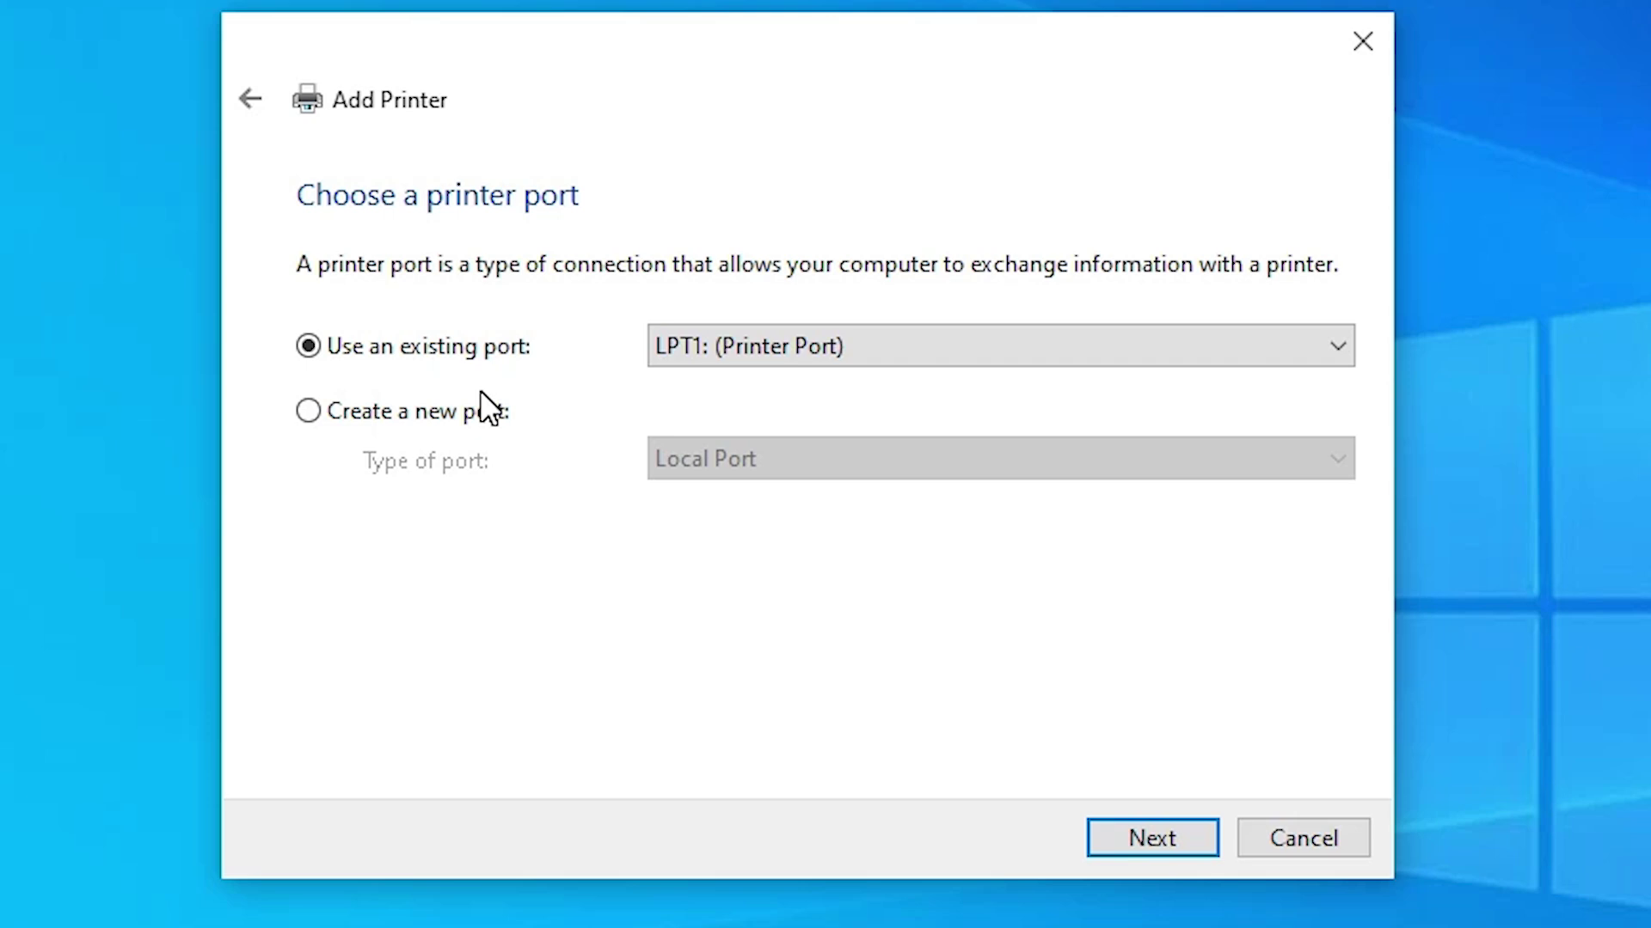
pyautogui.click(838, 331)
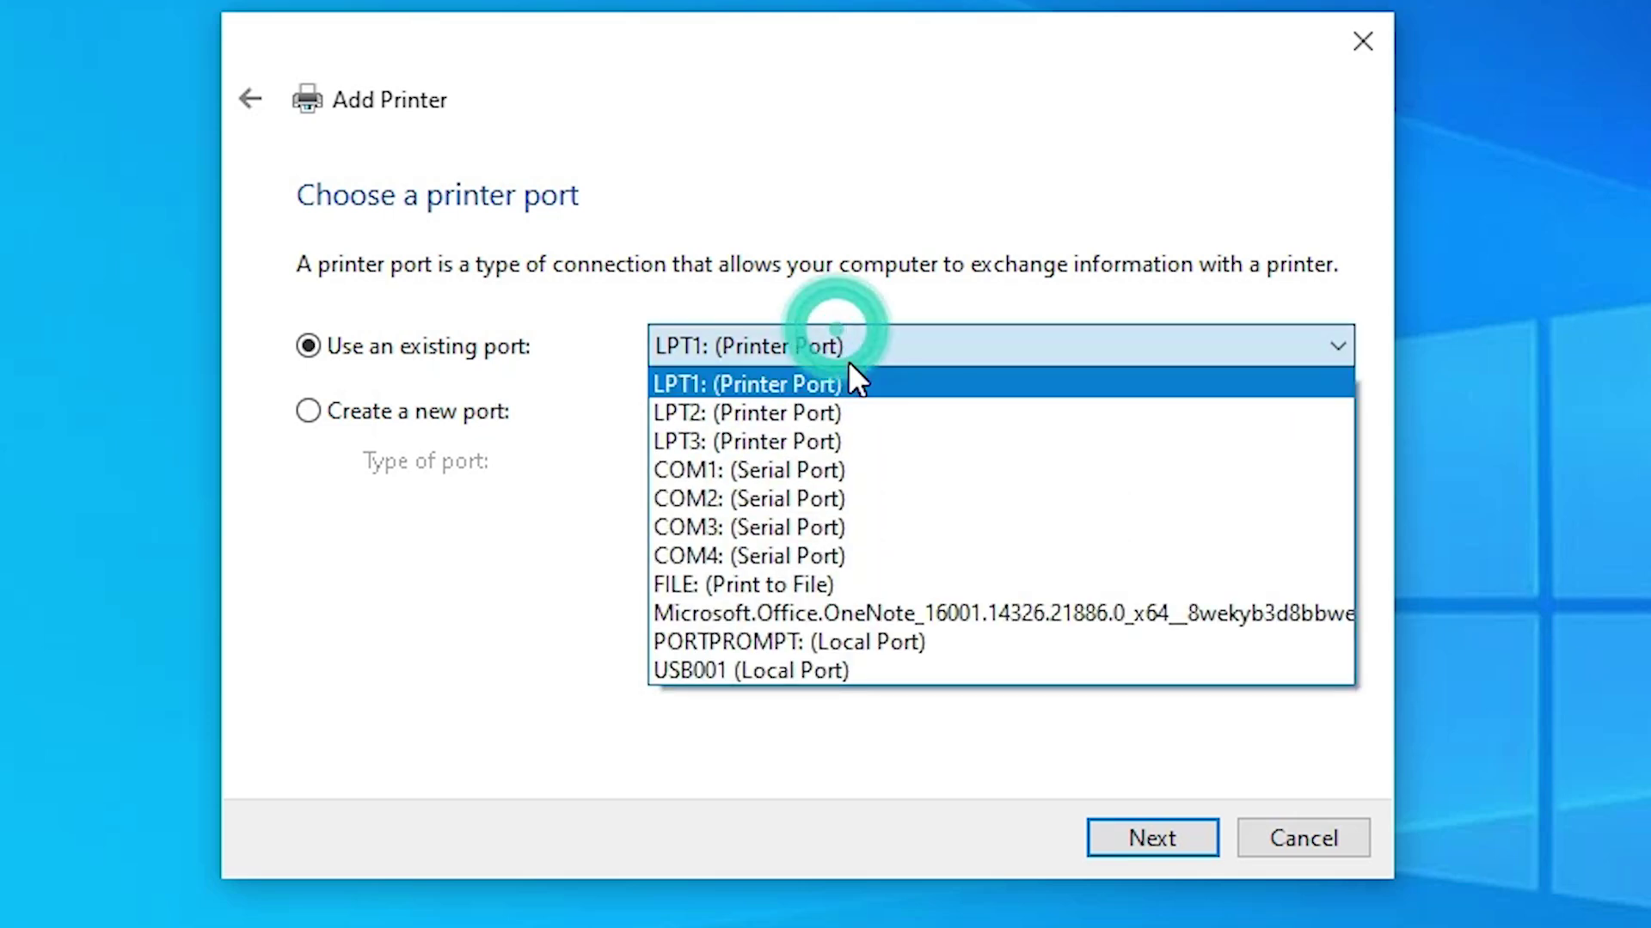
pyautogui.click(745, 670)
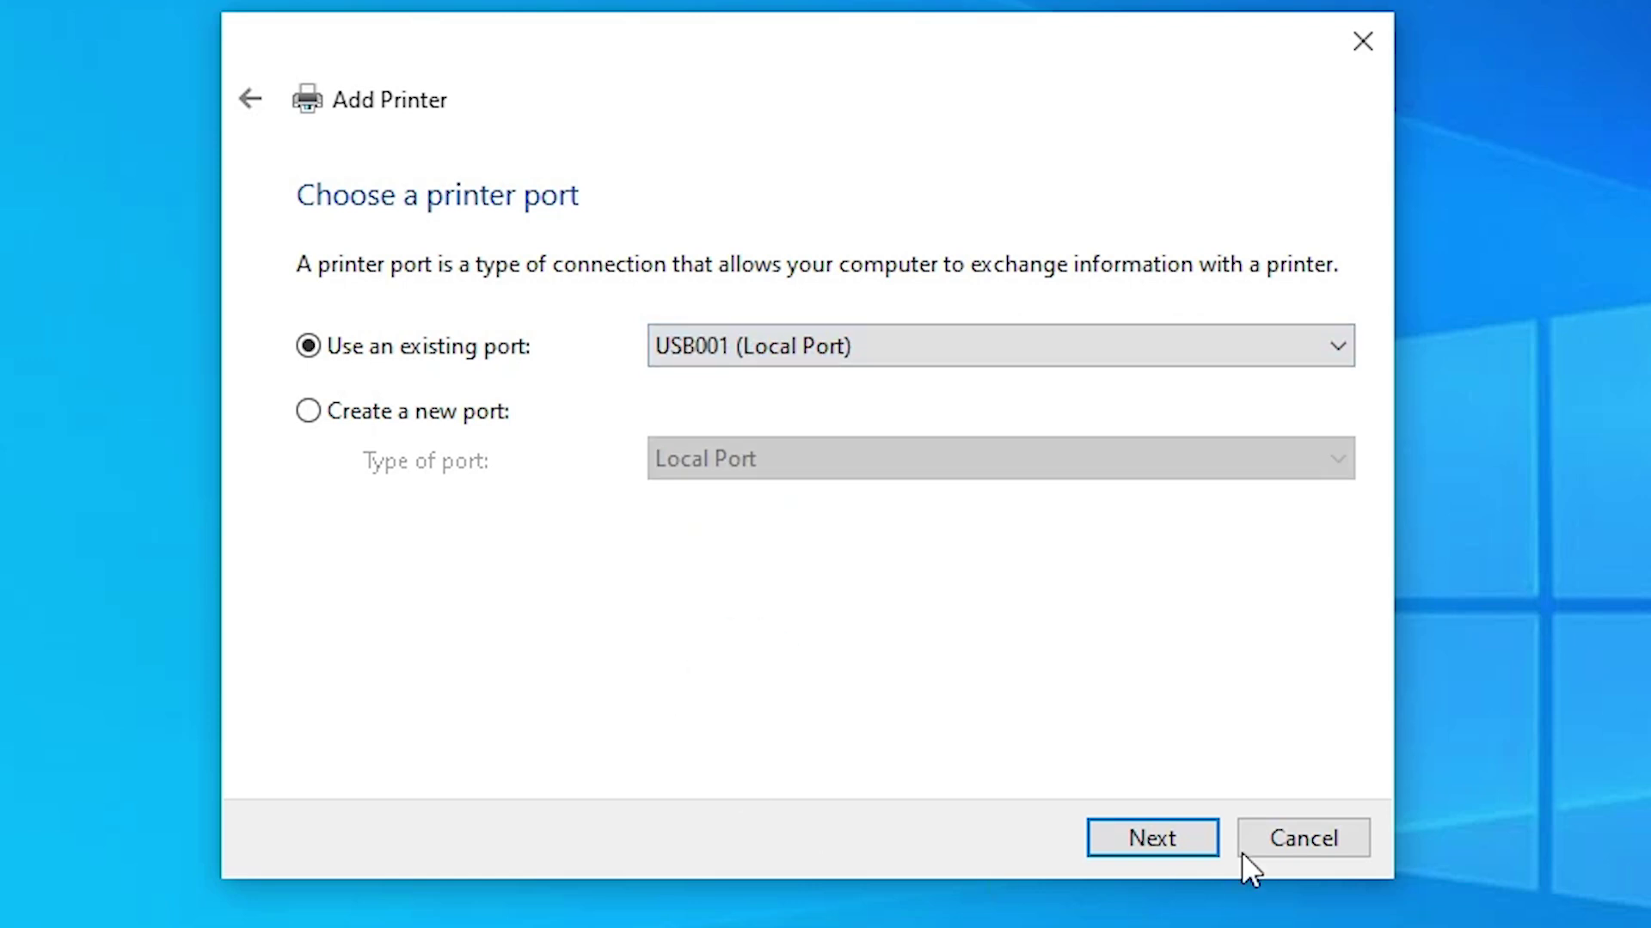
pyautogui.click(1175, 828)
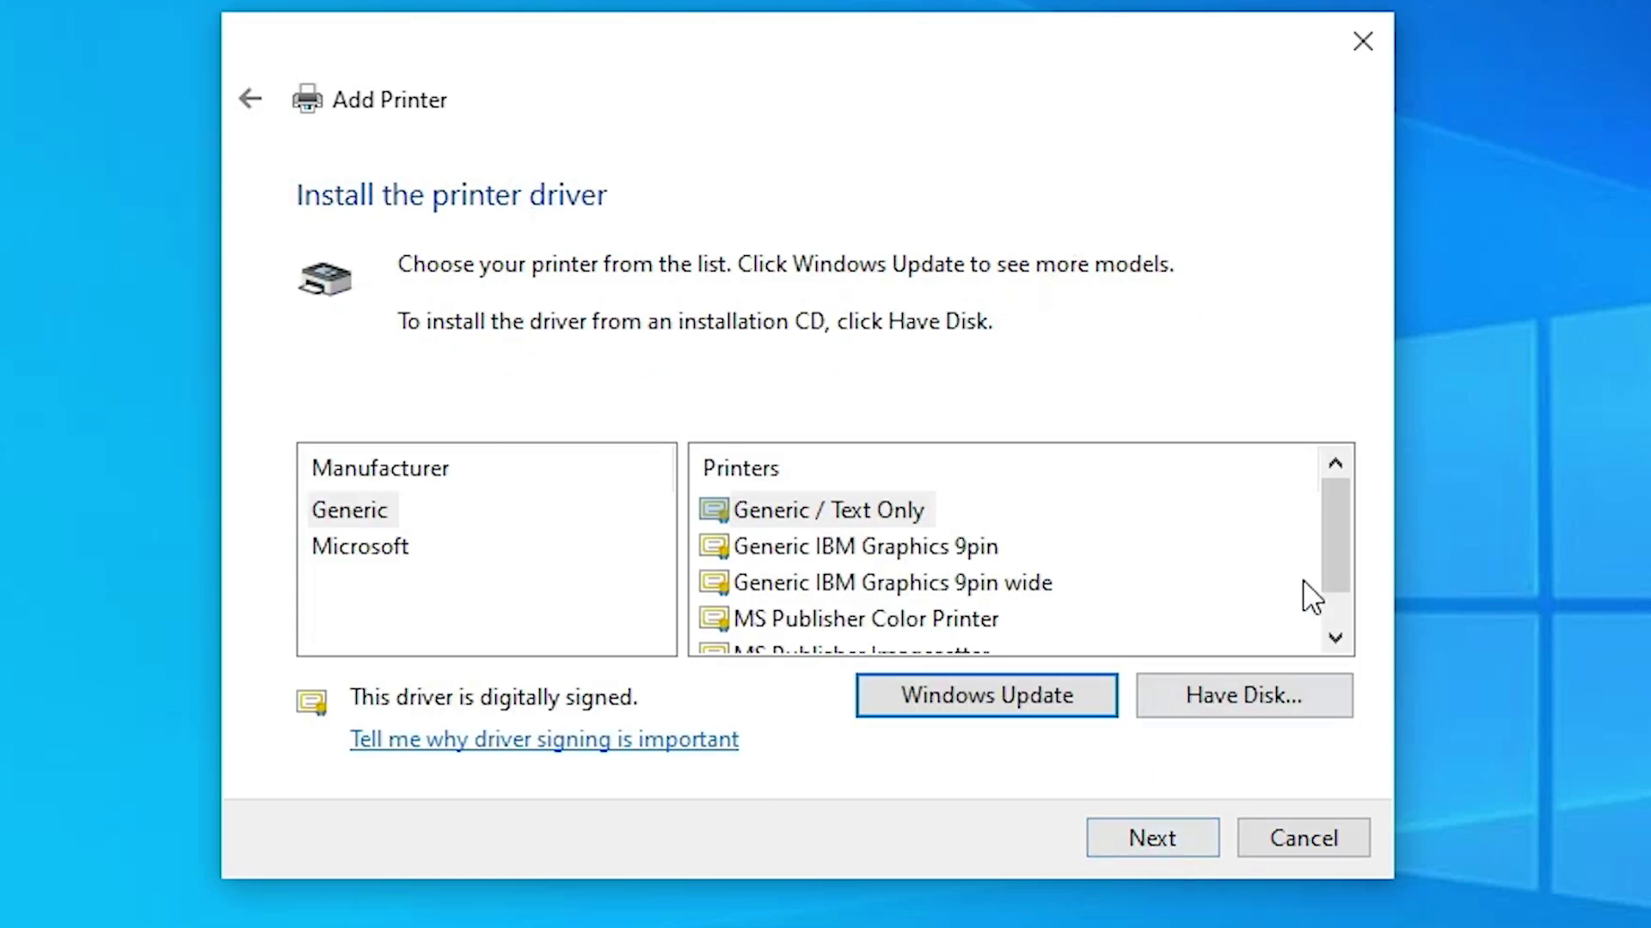
# Load the E_WF1YXE driver from the Desktop's L3210\WINX64 folder via Have Disk.
pyautogui.click(1287, 712)
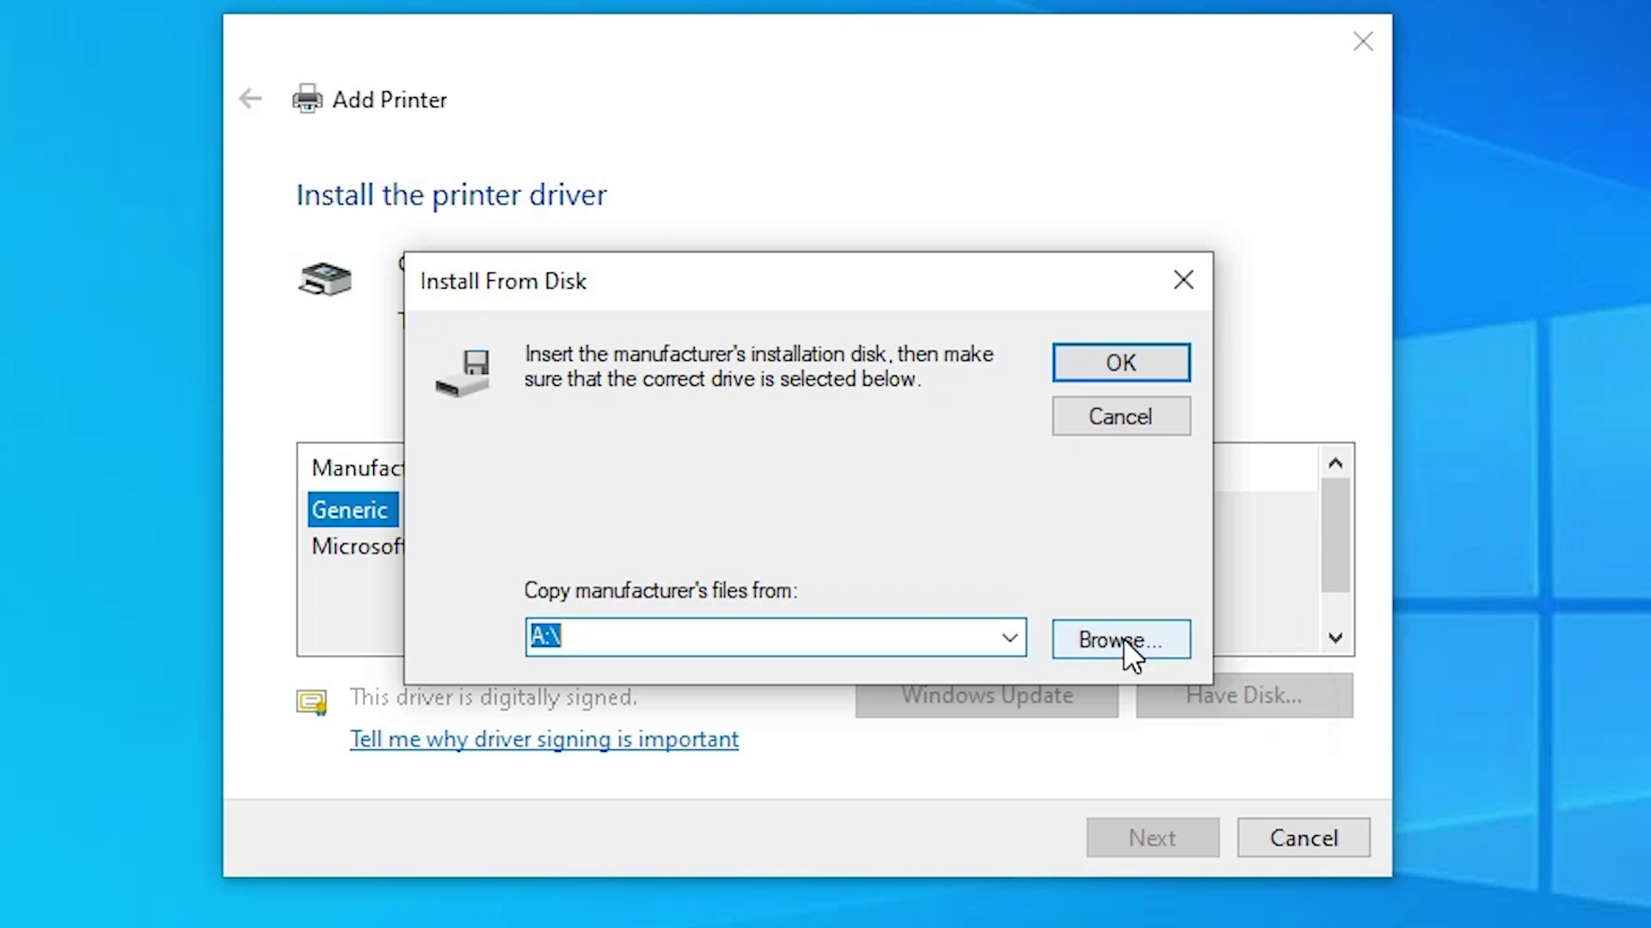
pyautogui.click(1123, 638)
pyautogui.click(533, 593)
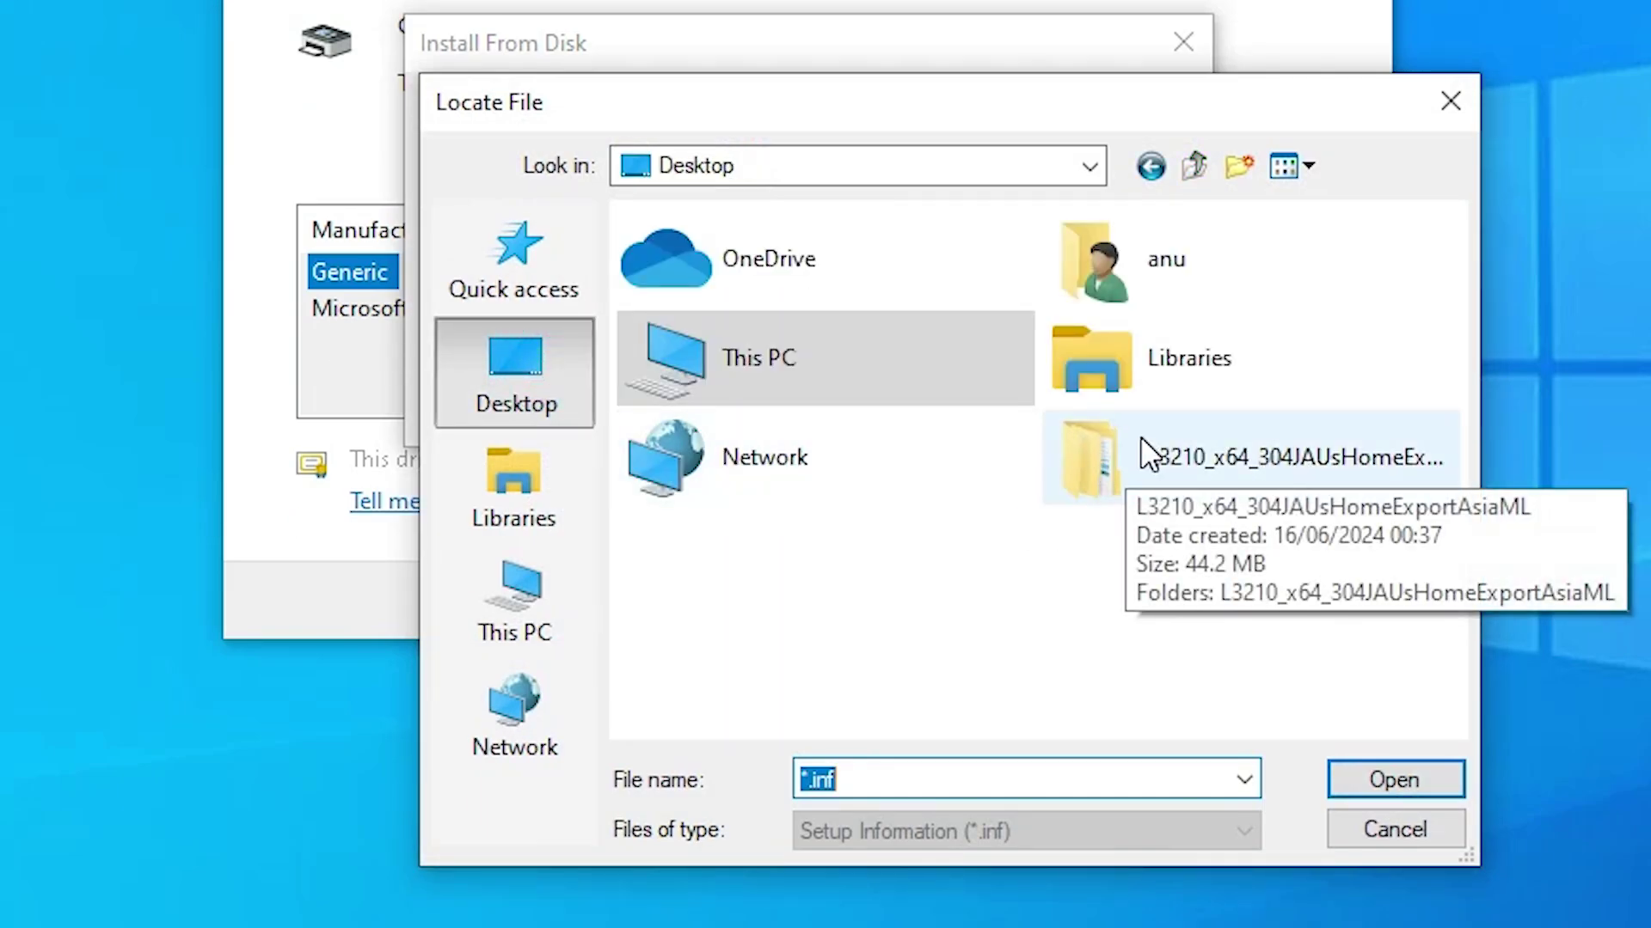
pyautogui.doubleClick(1080, 457)
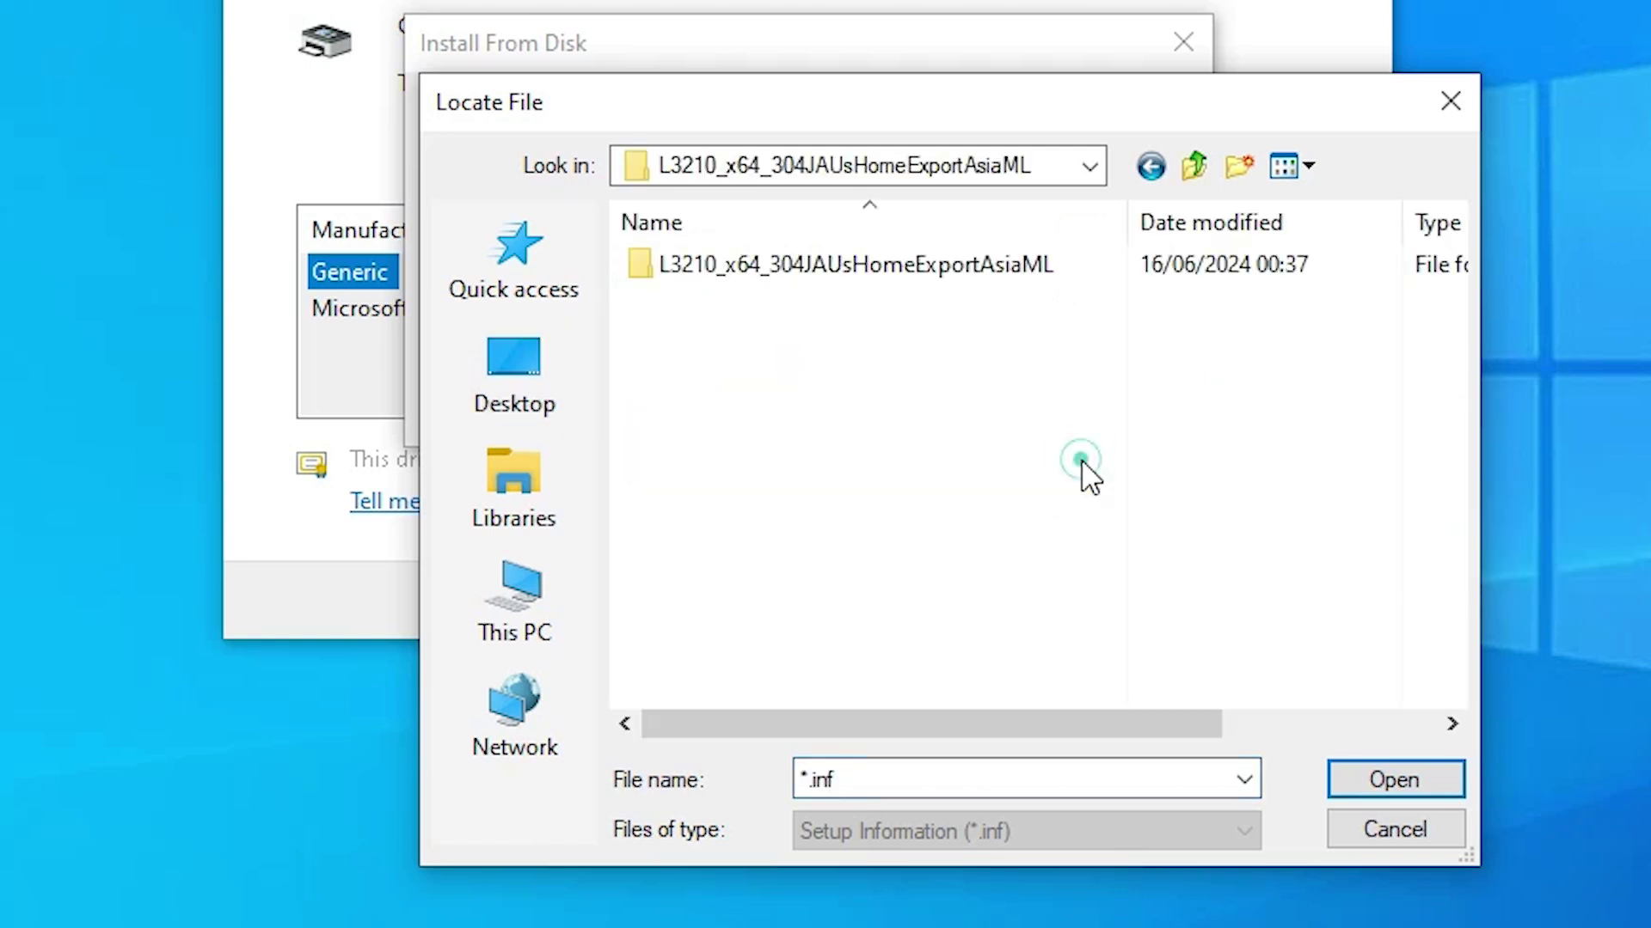
pyautogui.click(710, 254)
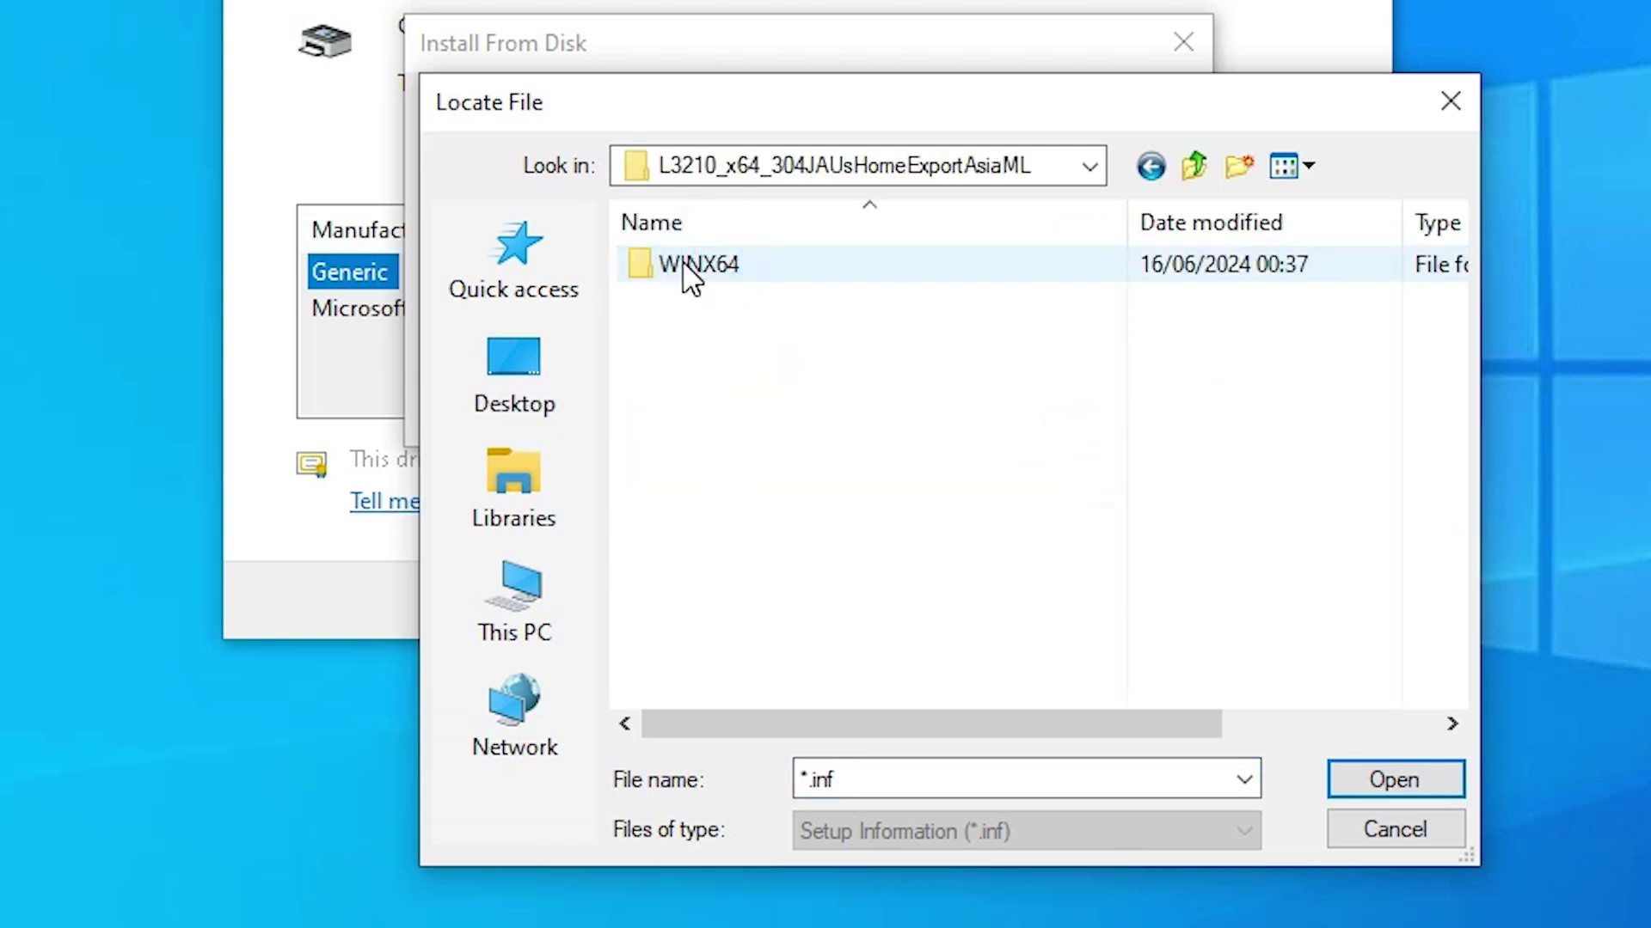
pyautogui.doubleClick(685, 277)
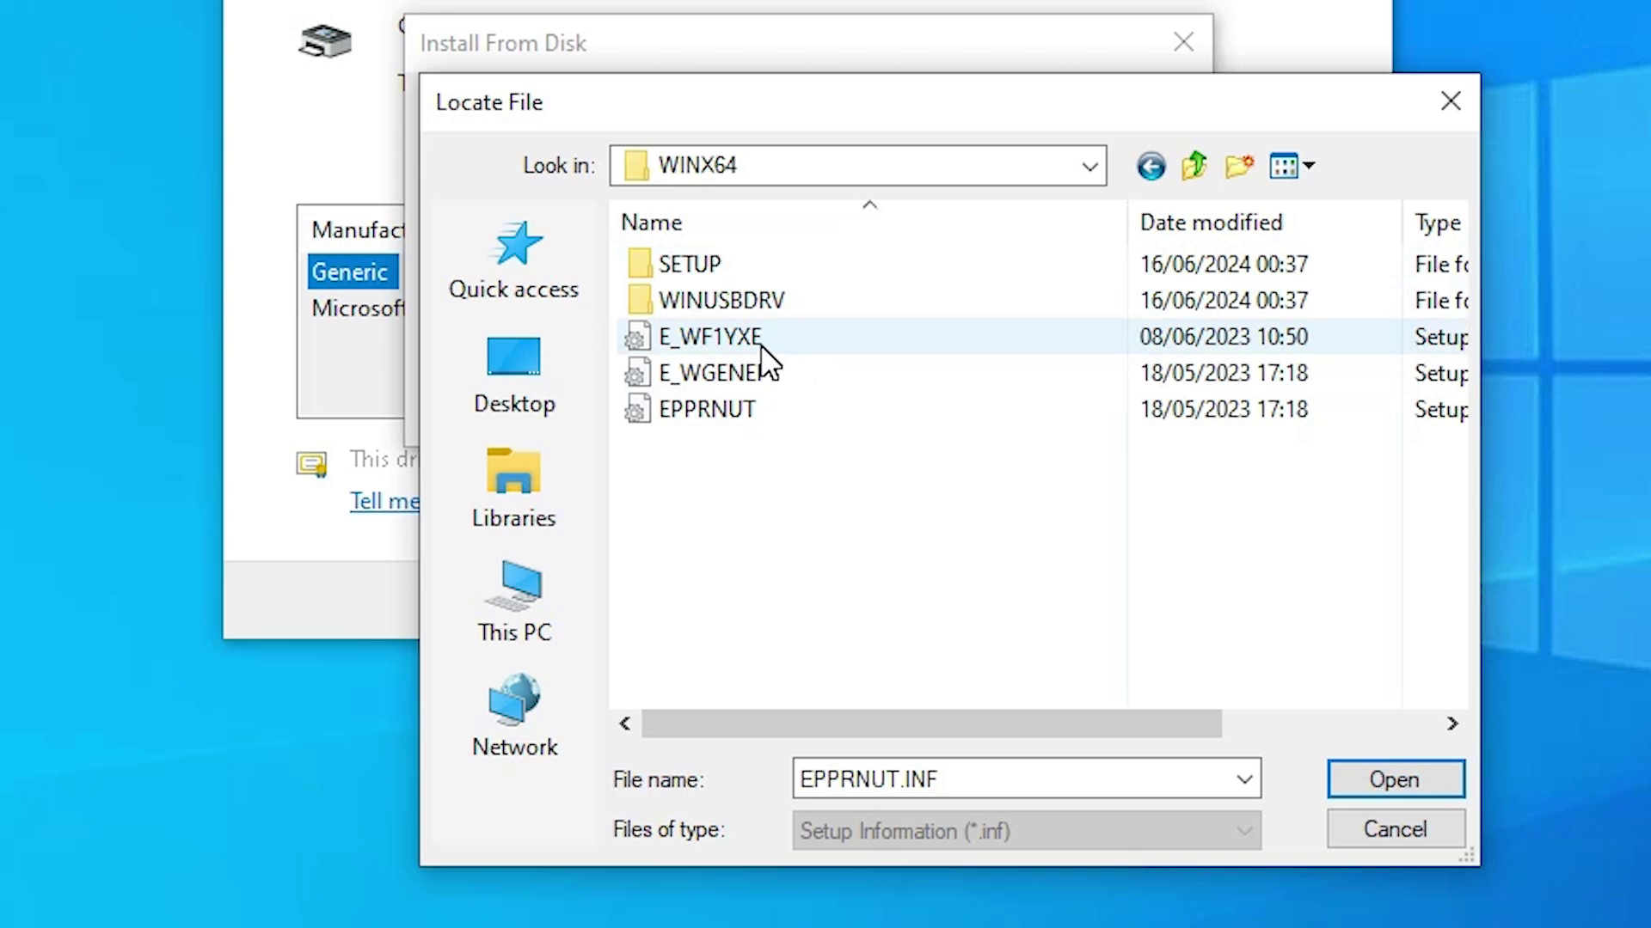
pyautogui.click(722, 349)
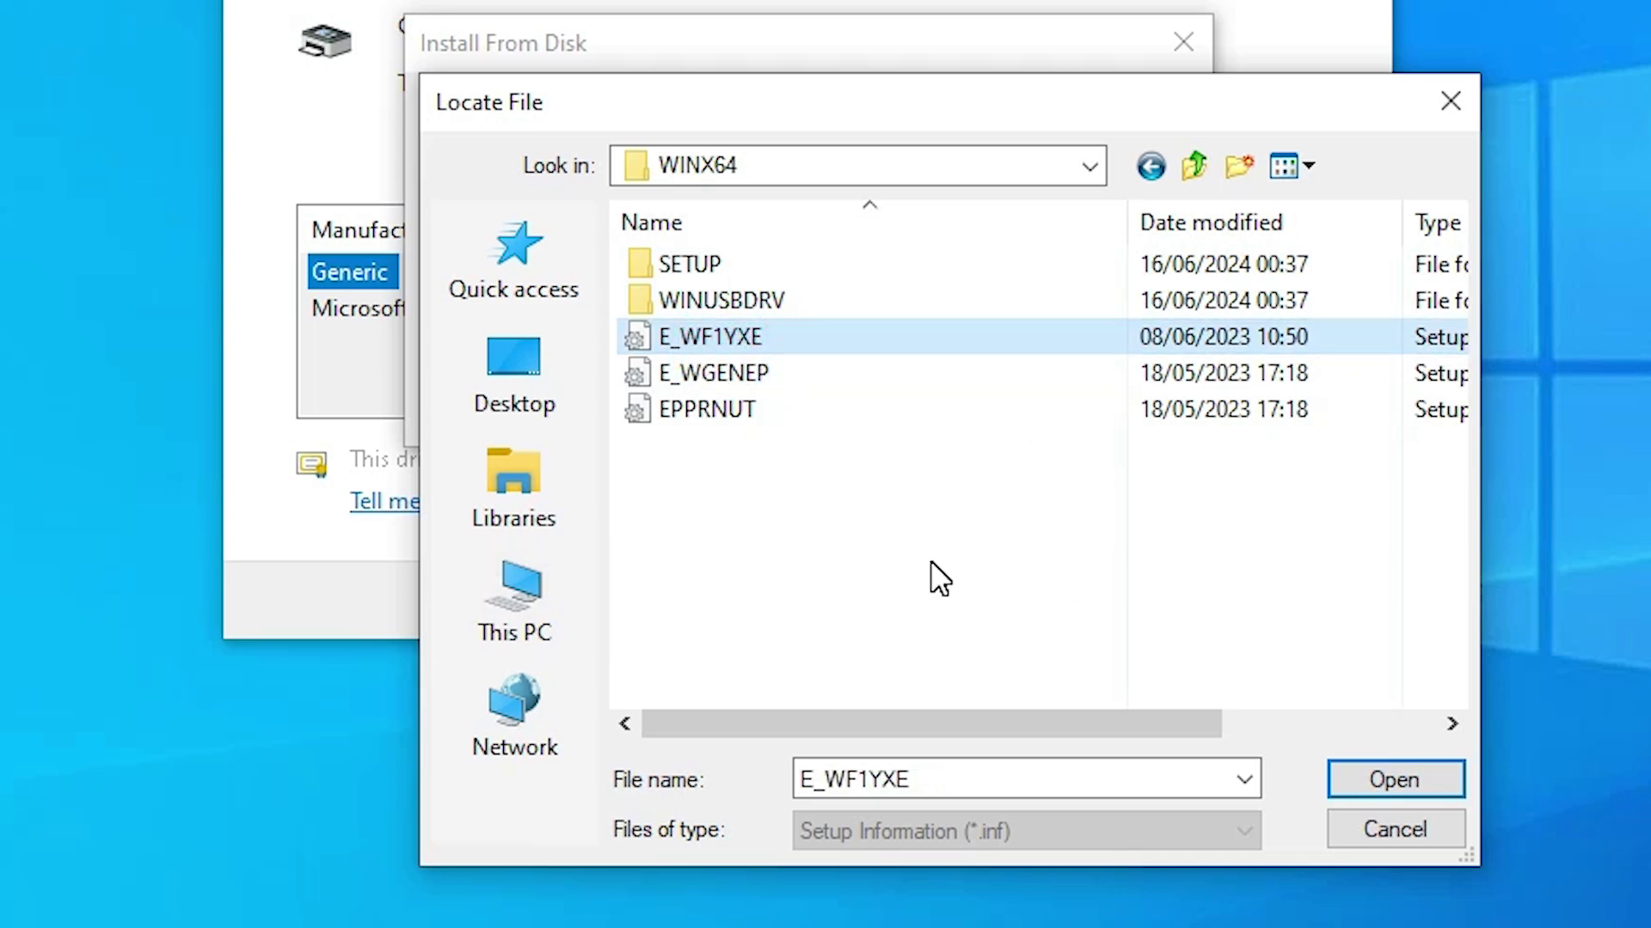
pyautogui.click(1393, 778)
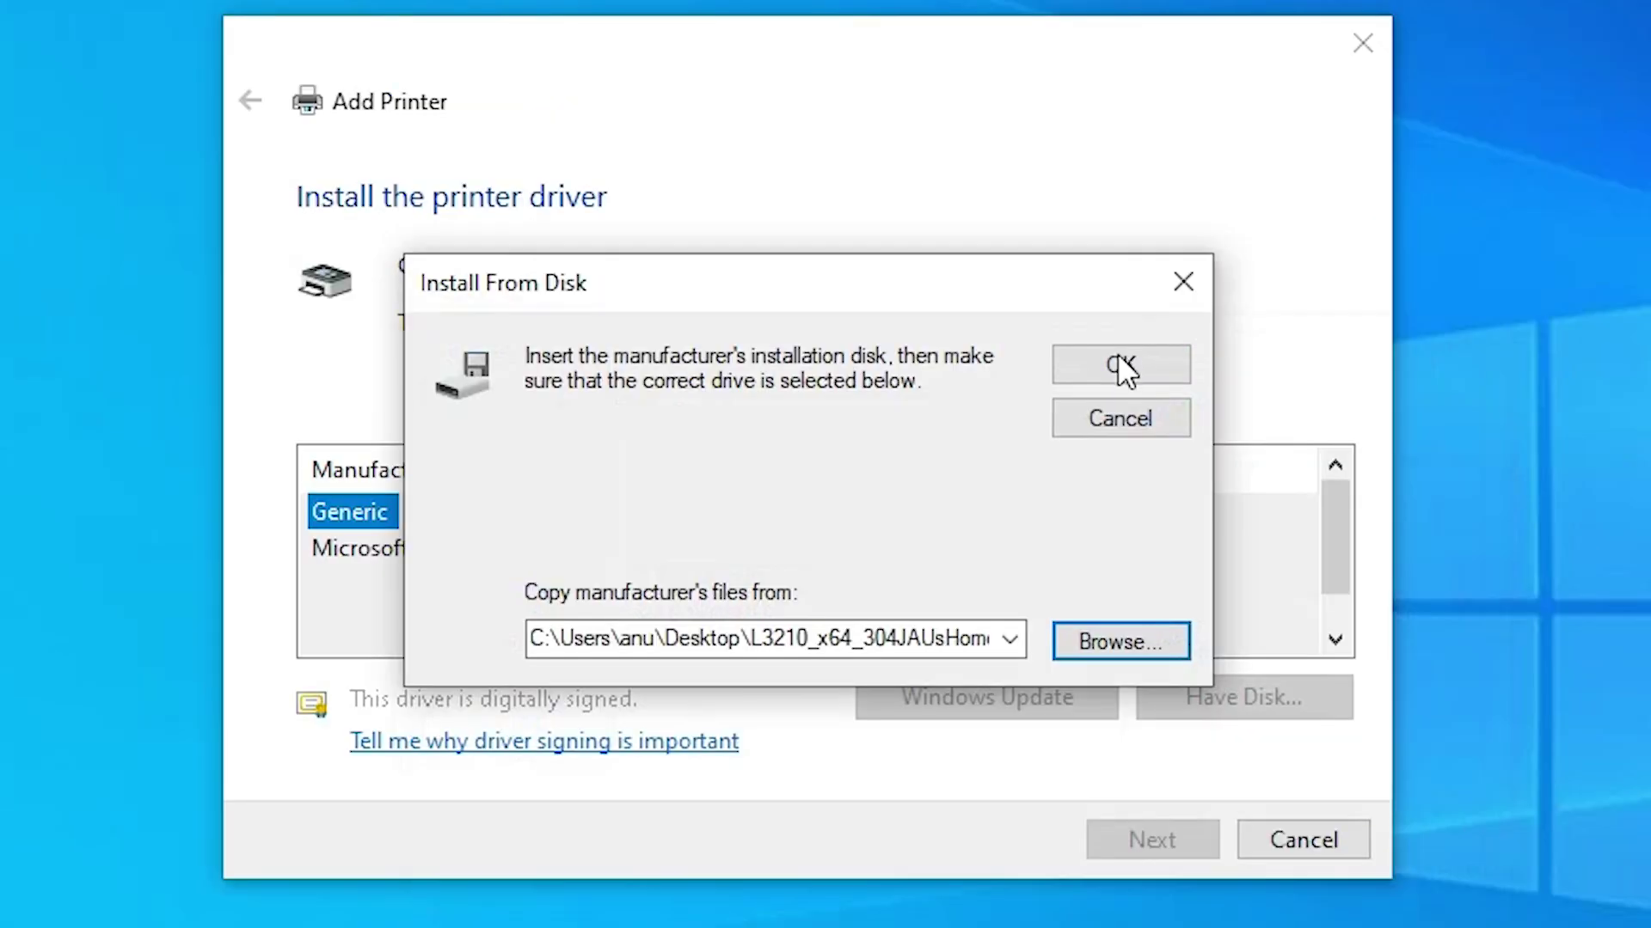
pyautogui.click(1120, 125)
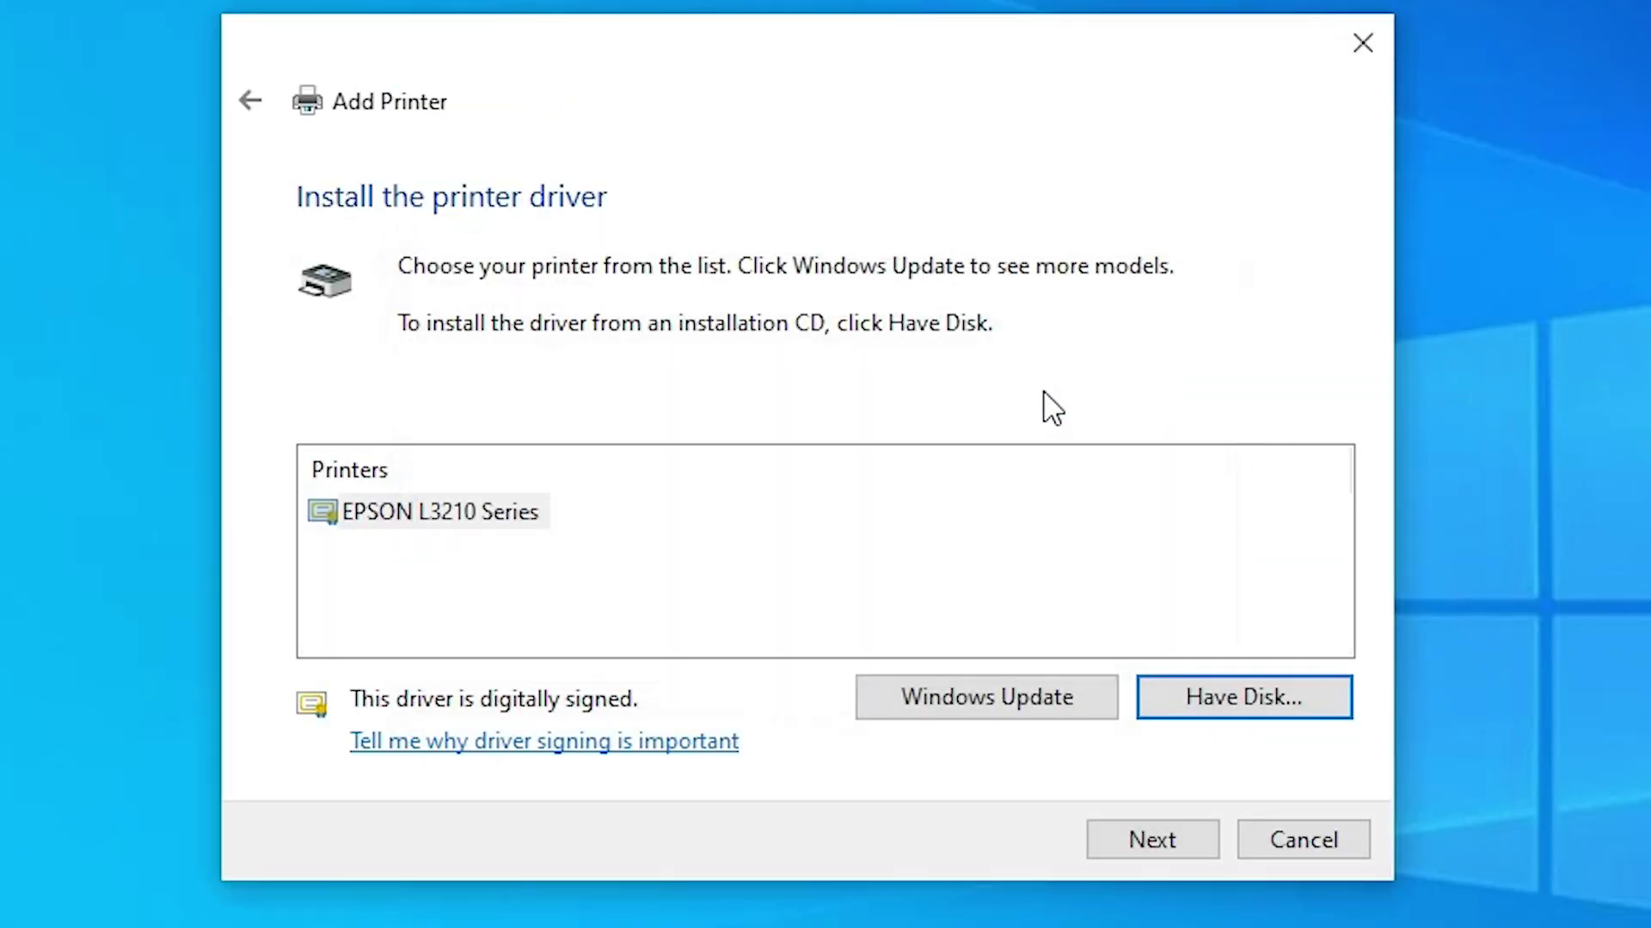
# Pick the EPSON L3210 Series driver and name the printer EPSON L3216.
pyautogui.click(445, 518)
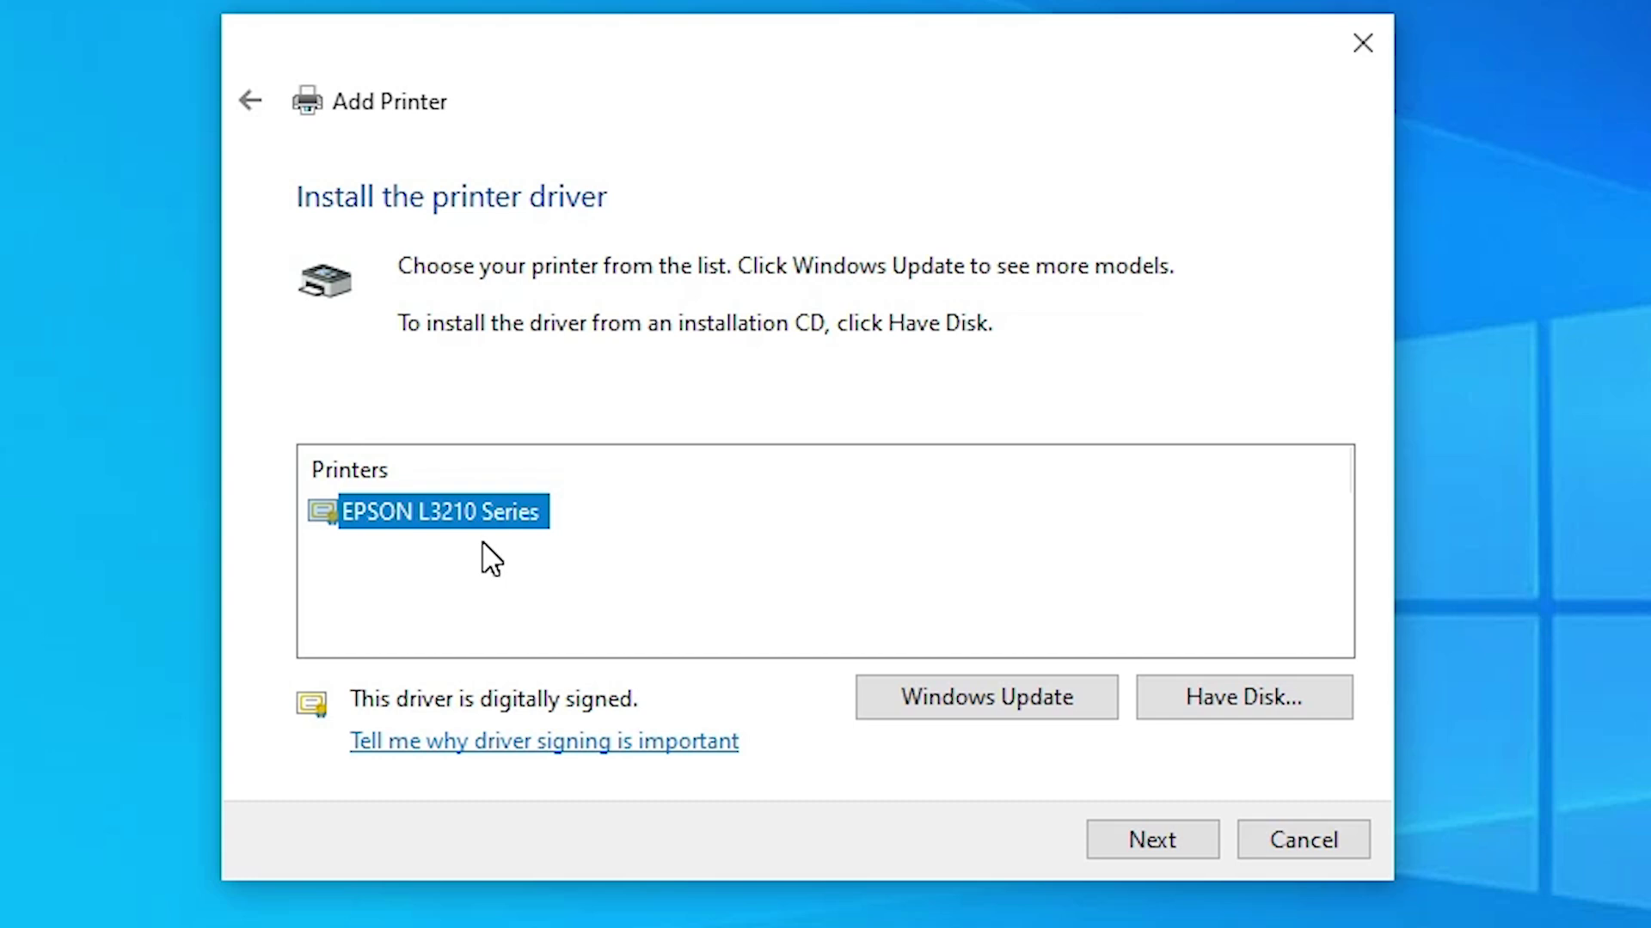
pyautogui.click(1181, 851)
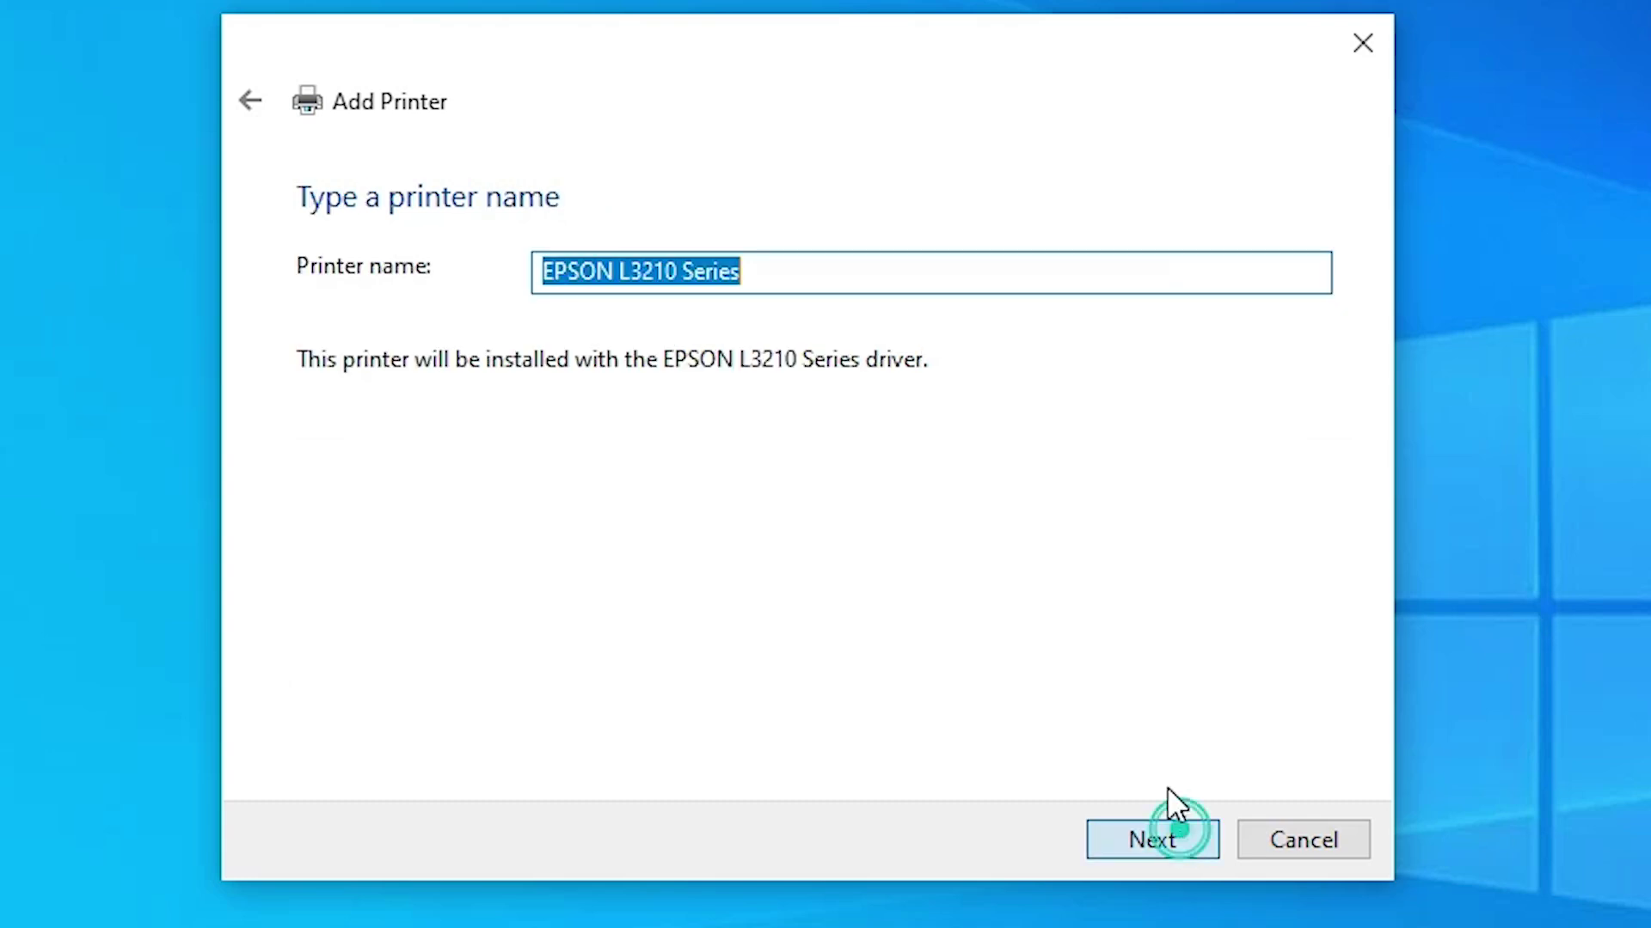
pyautogui.moveTo(664, 271); pyautogui.dragTo(840, 287)
pyautogui.write('6')
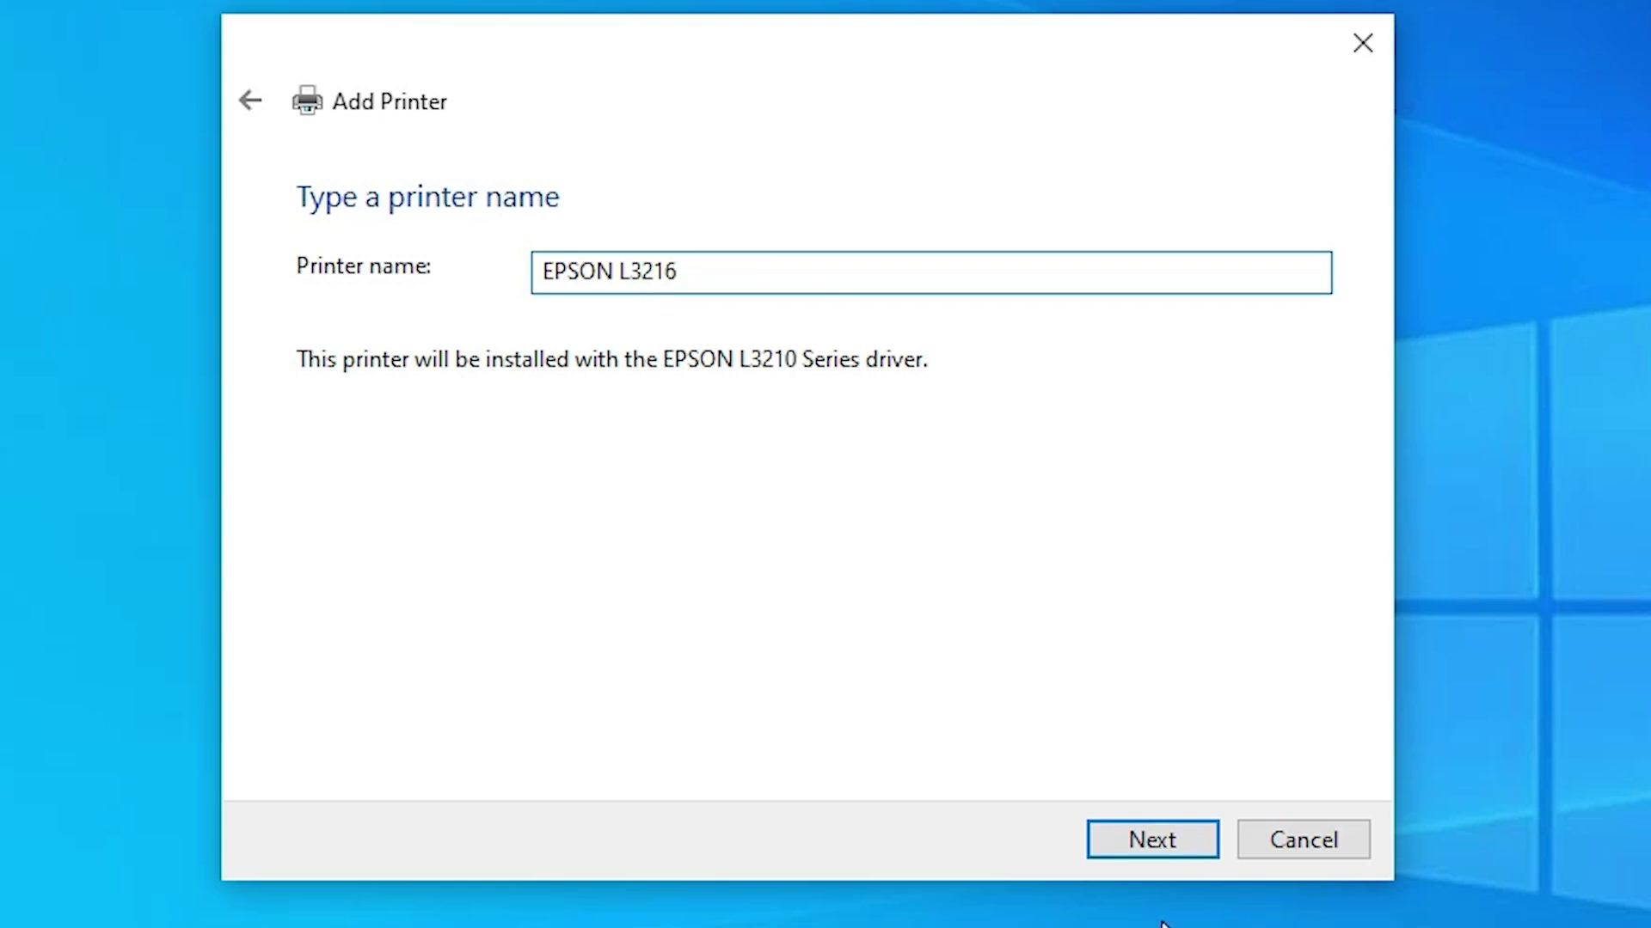
pyautogui.click(1148, 841)
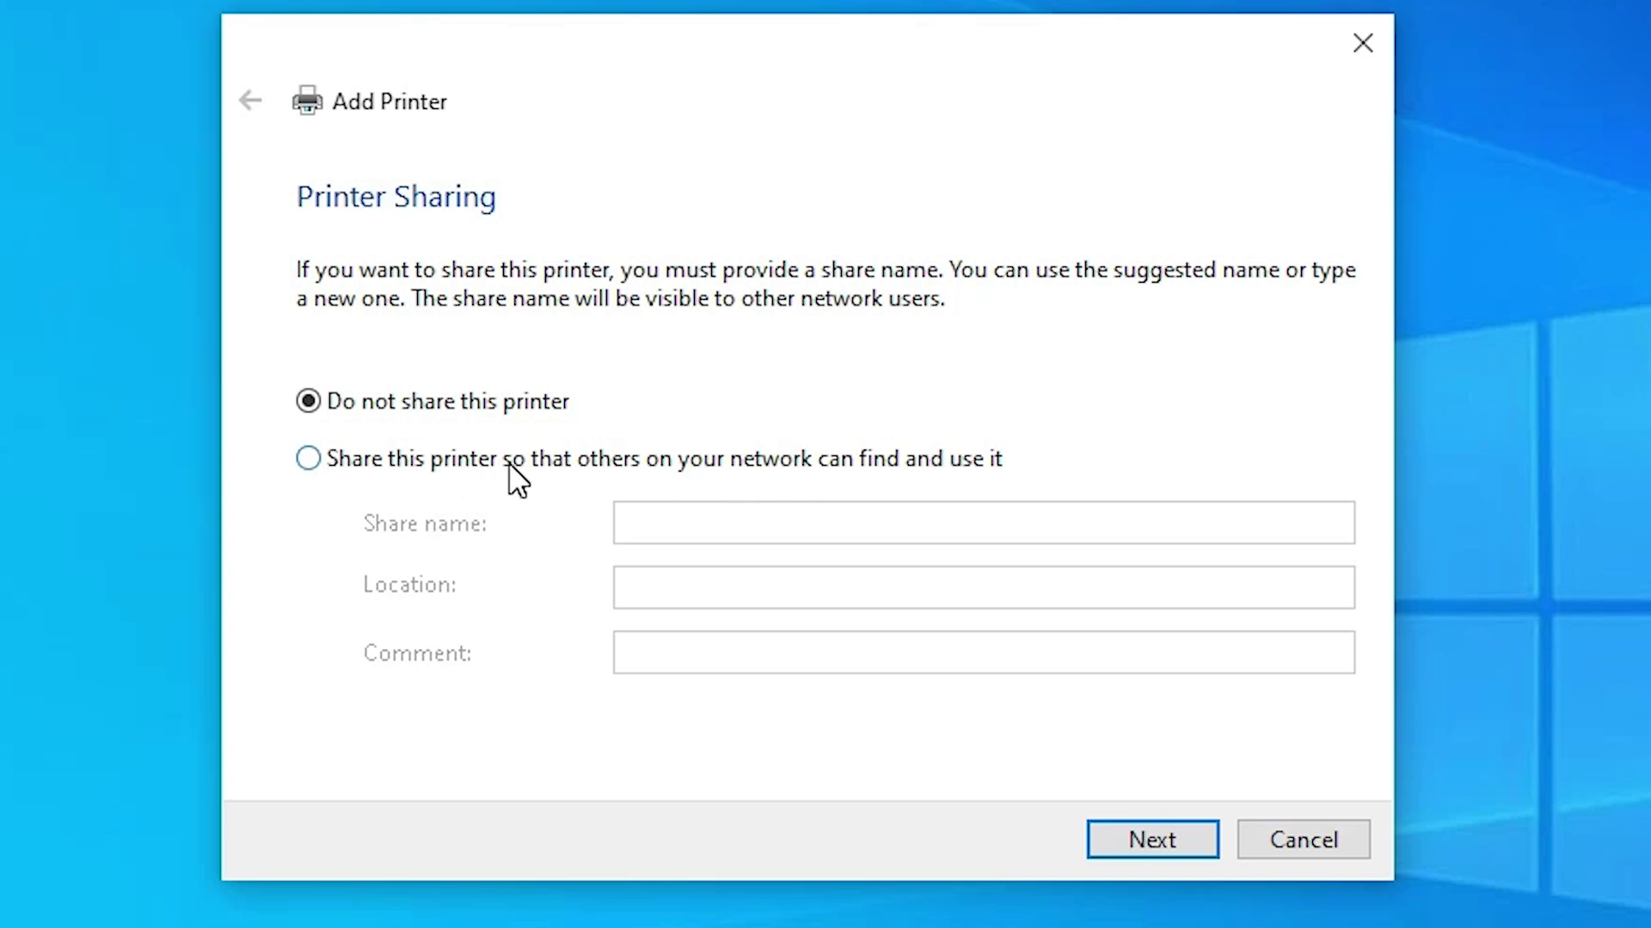
# Keep the printer unshared and print a test page.
pyautogui.click(401, 405)
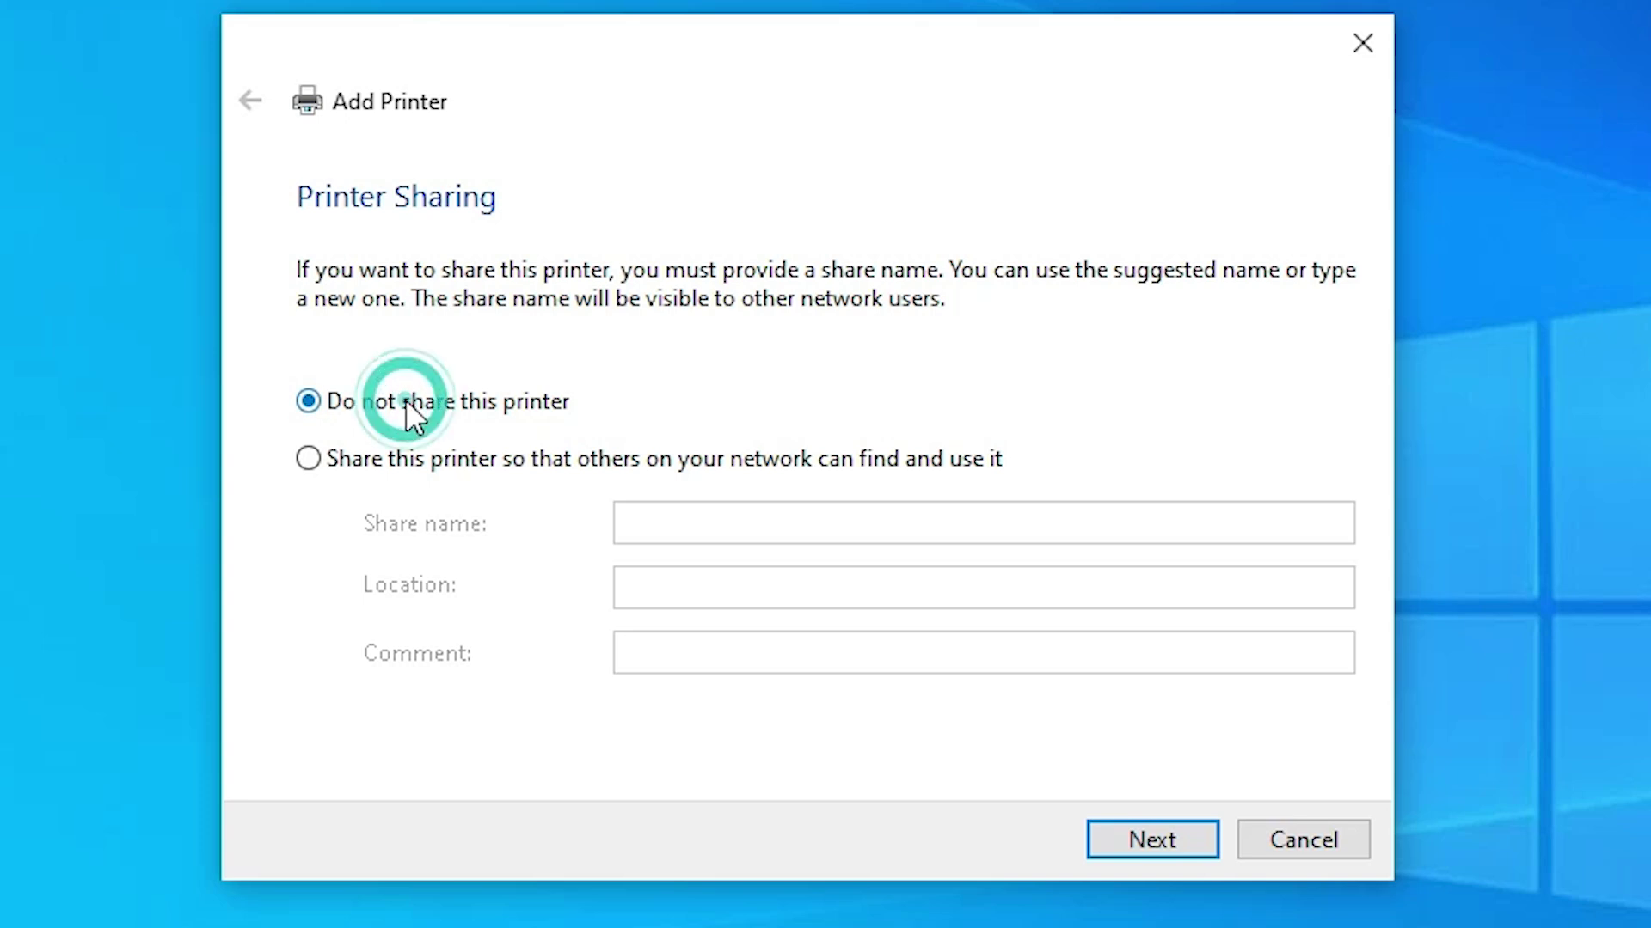
pyautogui.click(1136, 839)
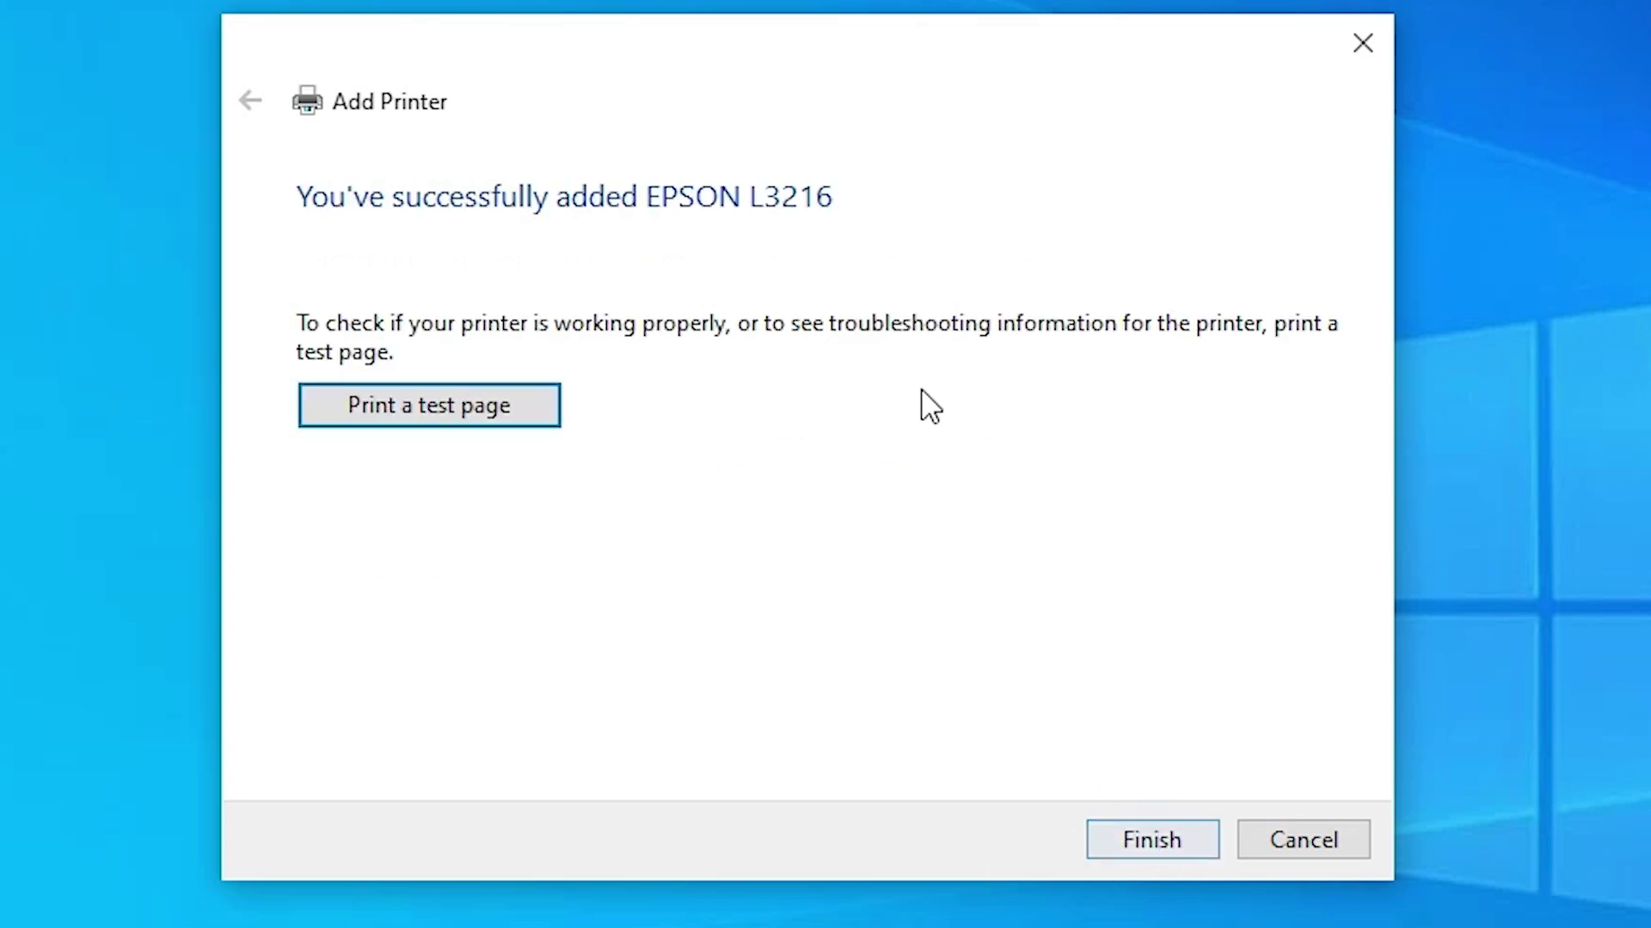
pyautogui.click(391, 421)
# Finish the printer wizard and run the EpsonScan2 installer as administrator, approving the UAC prompt.
pyautogui.click(1183, 834)
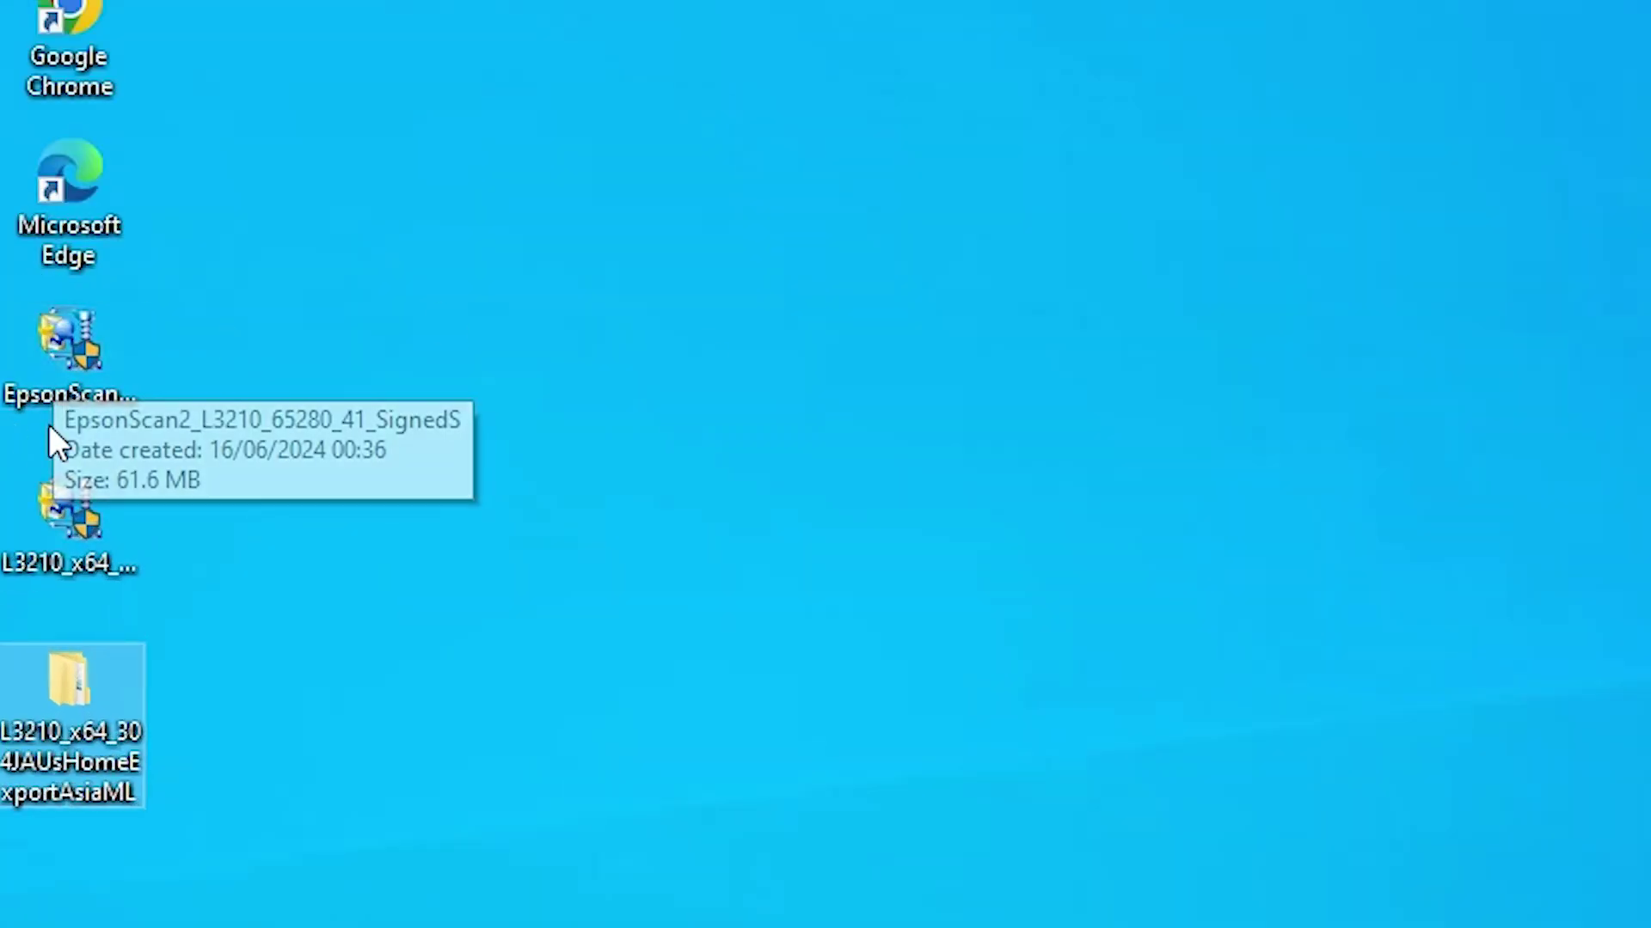
pyautogui.doubleClick(57, 382)
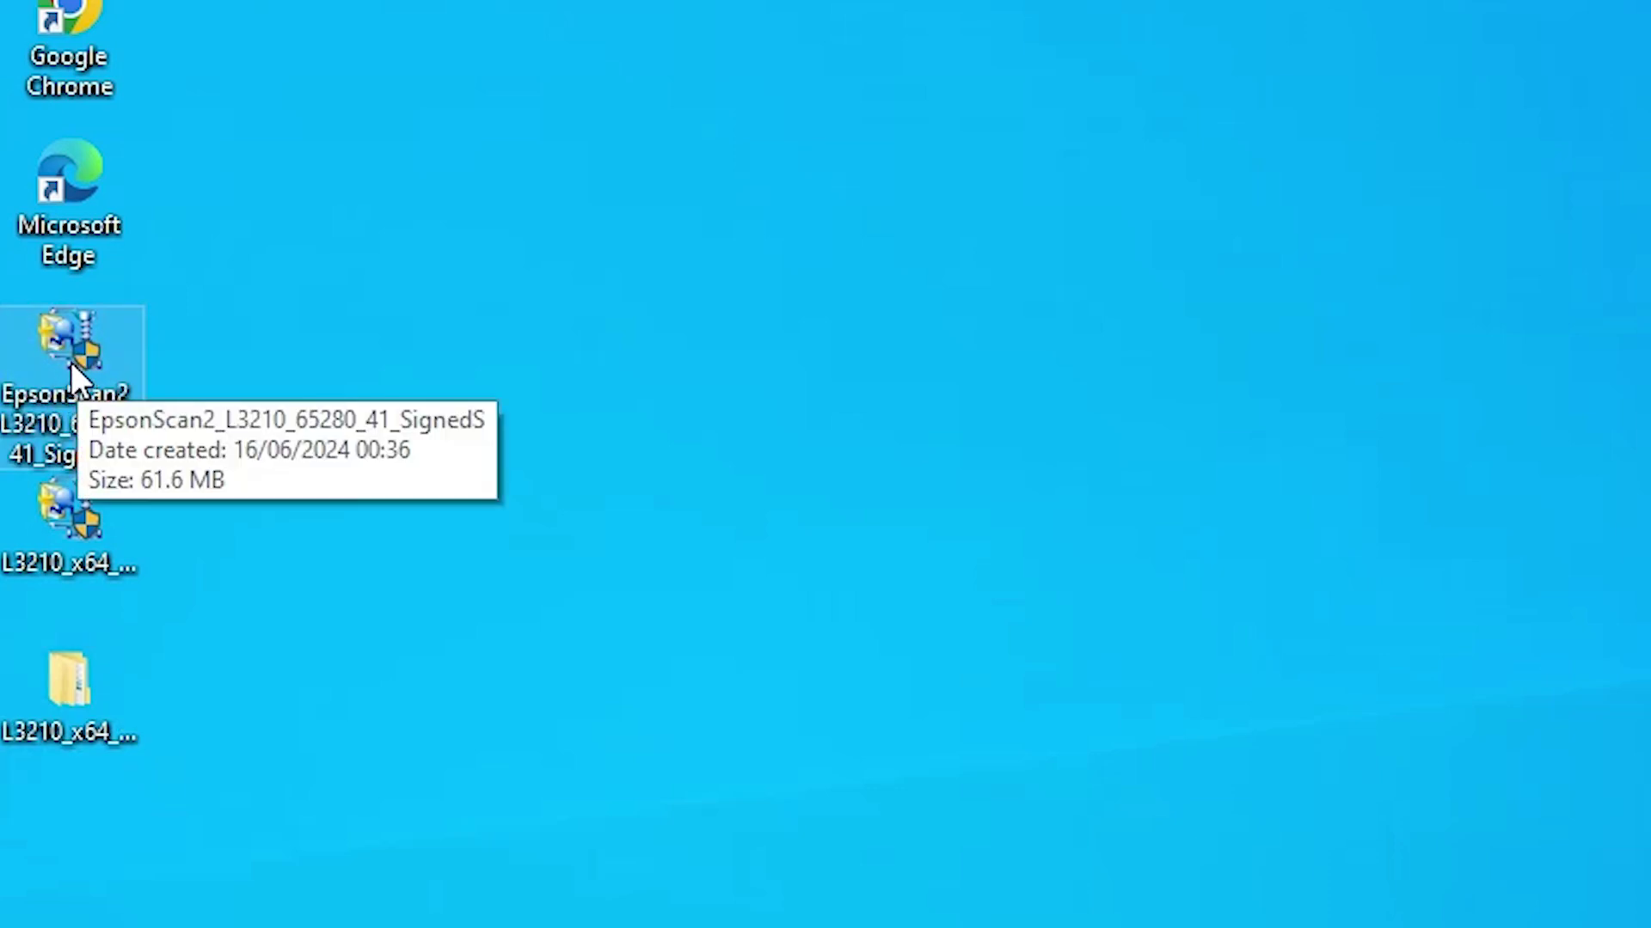
pyautogui.rightClick(67, 365)
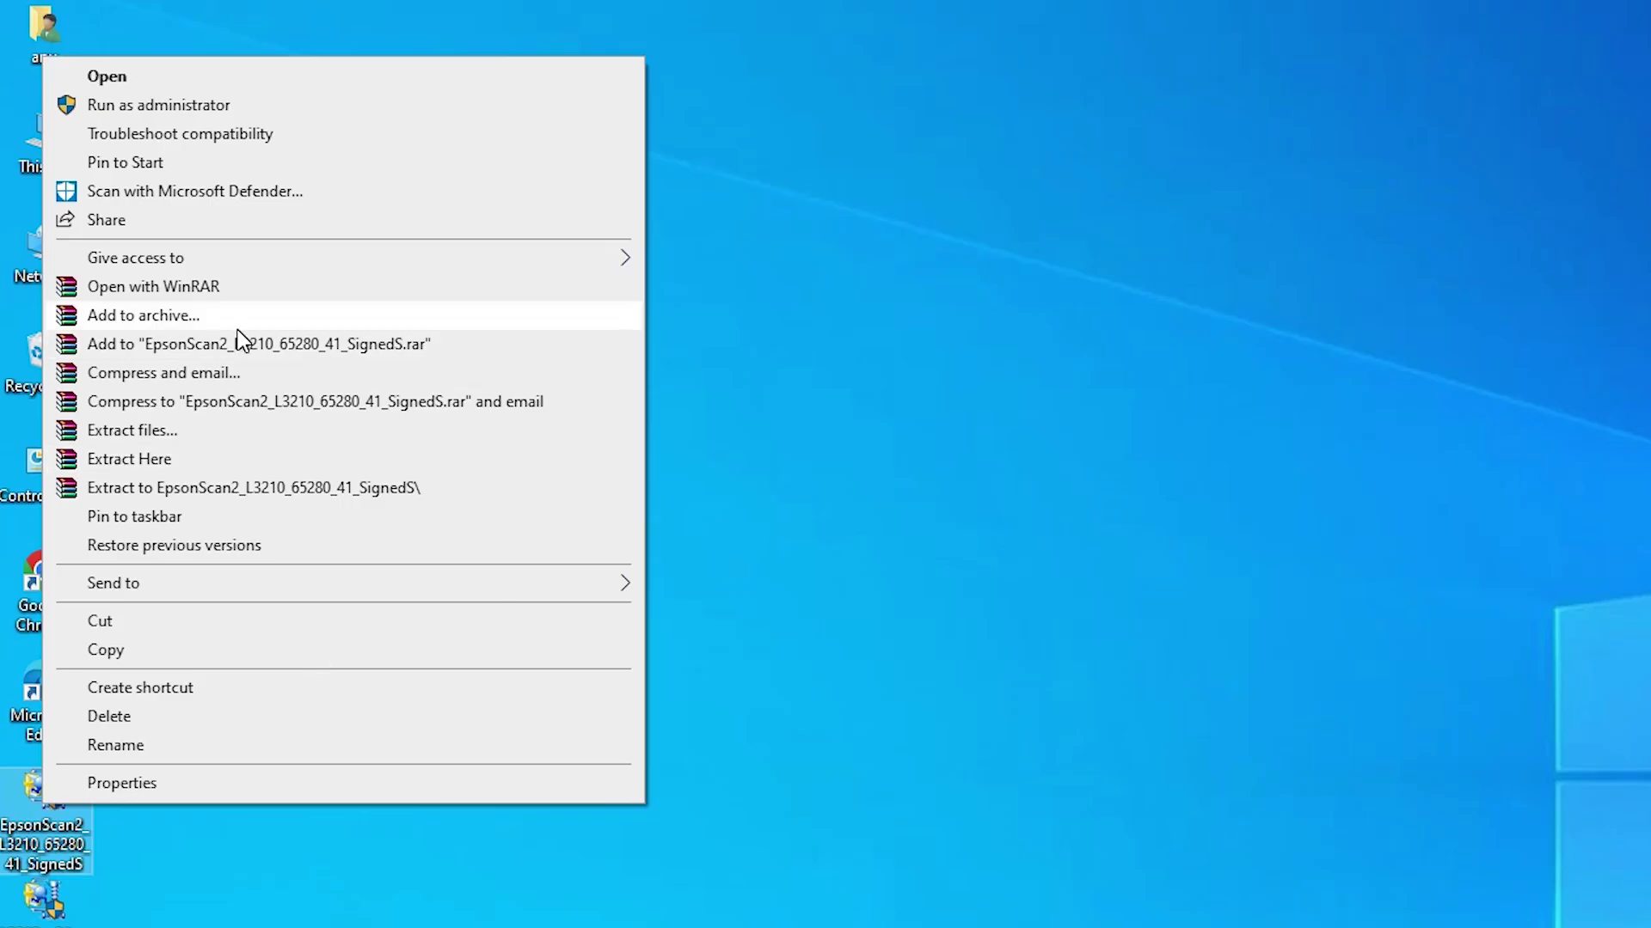
pyautogui.click(197, 105)
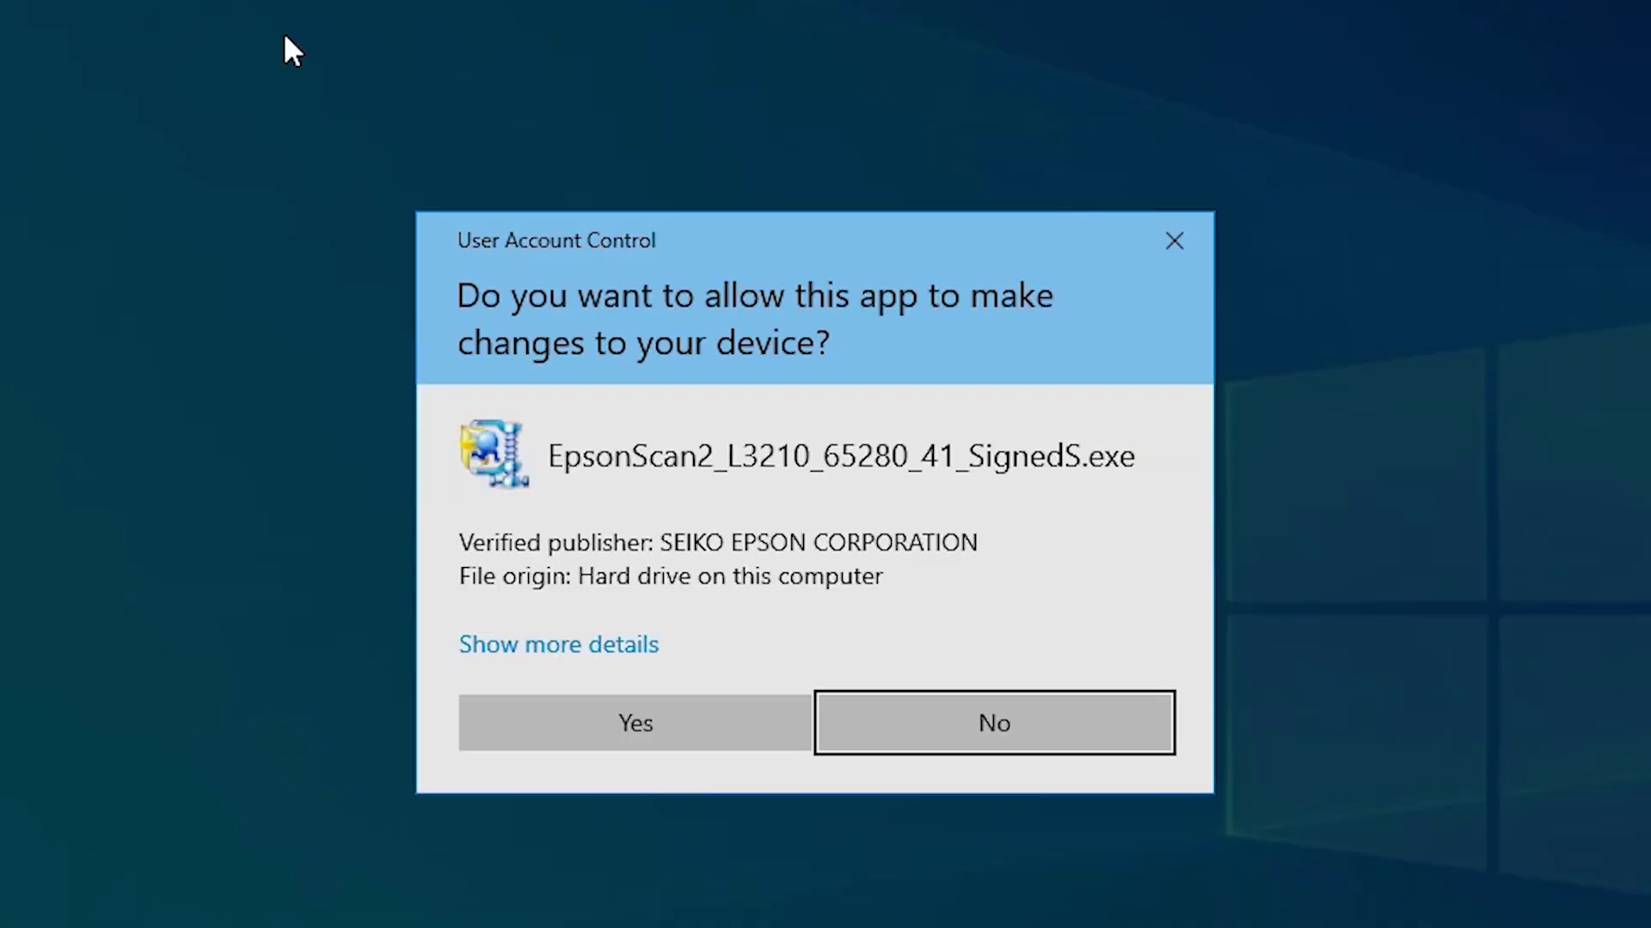
pyautogui.click(691, 737)
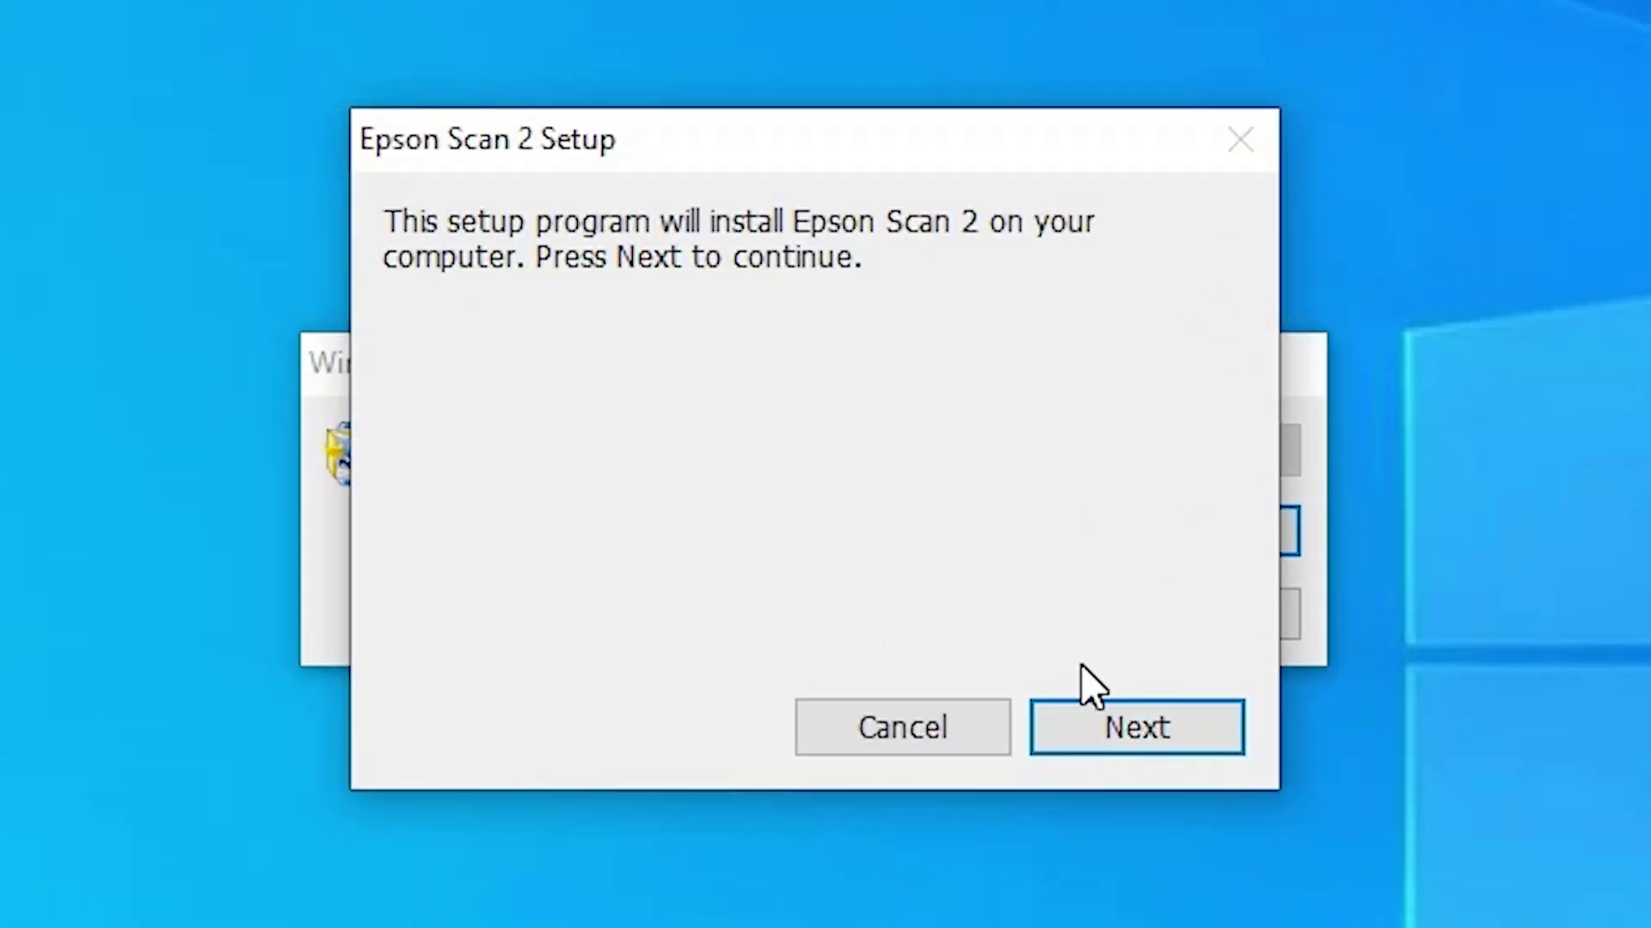
# Accept the Epson Scan 2 license terms, install it, and finish the setup.
pyautogui.click(1111, 726)
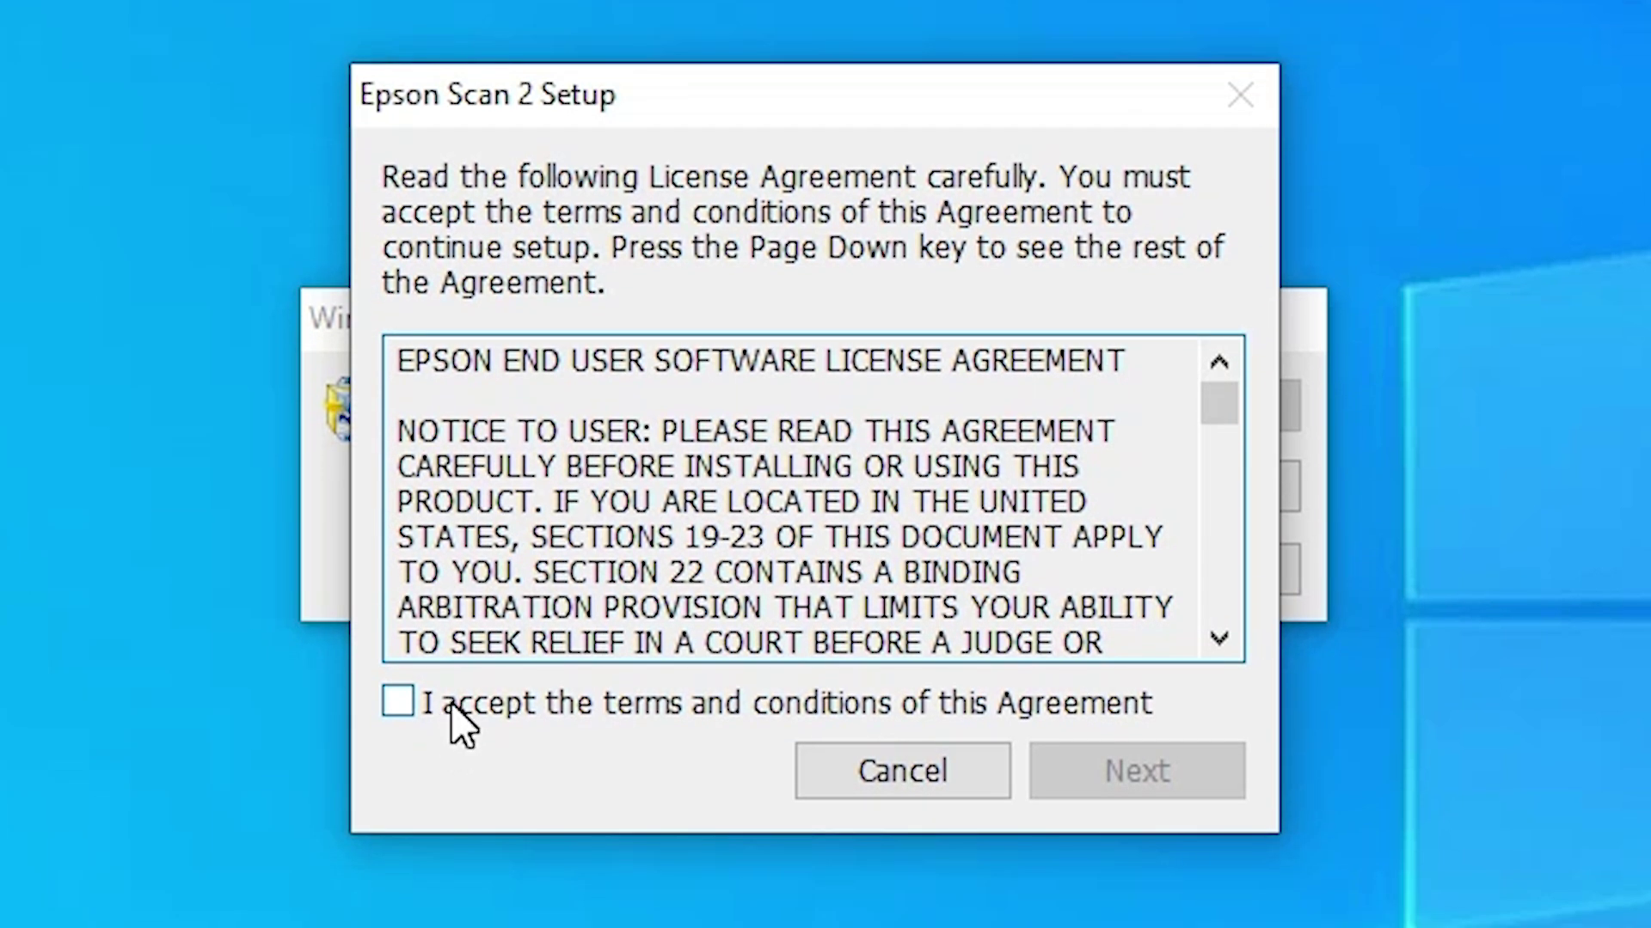
pyautogui.click(451, 703)
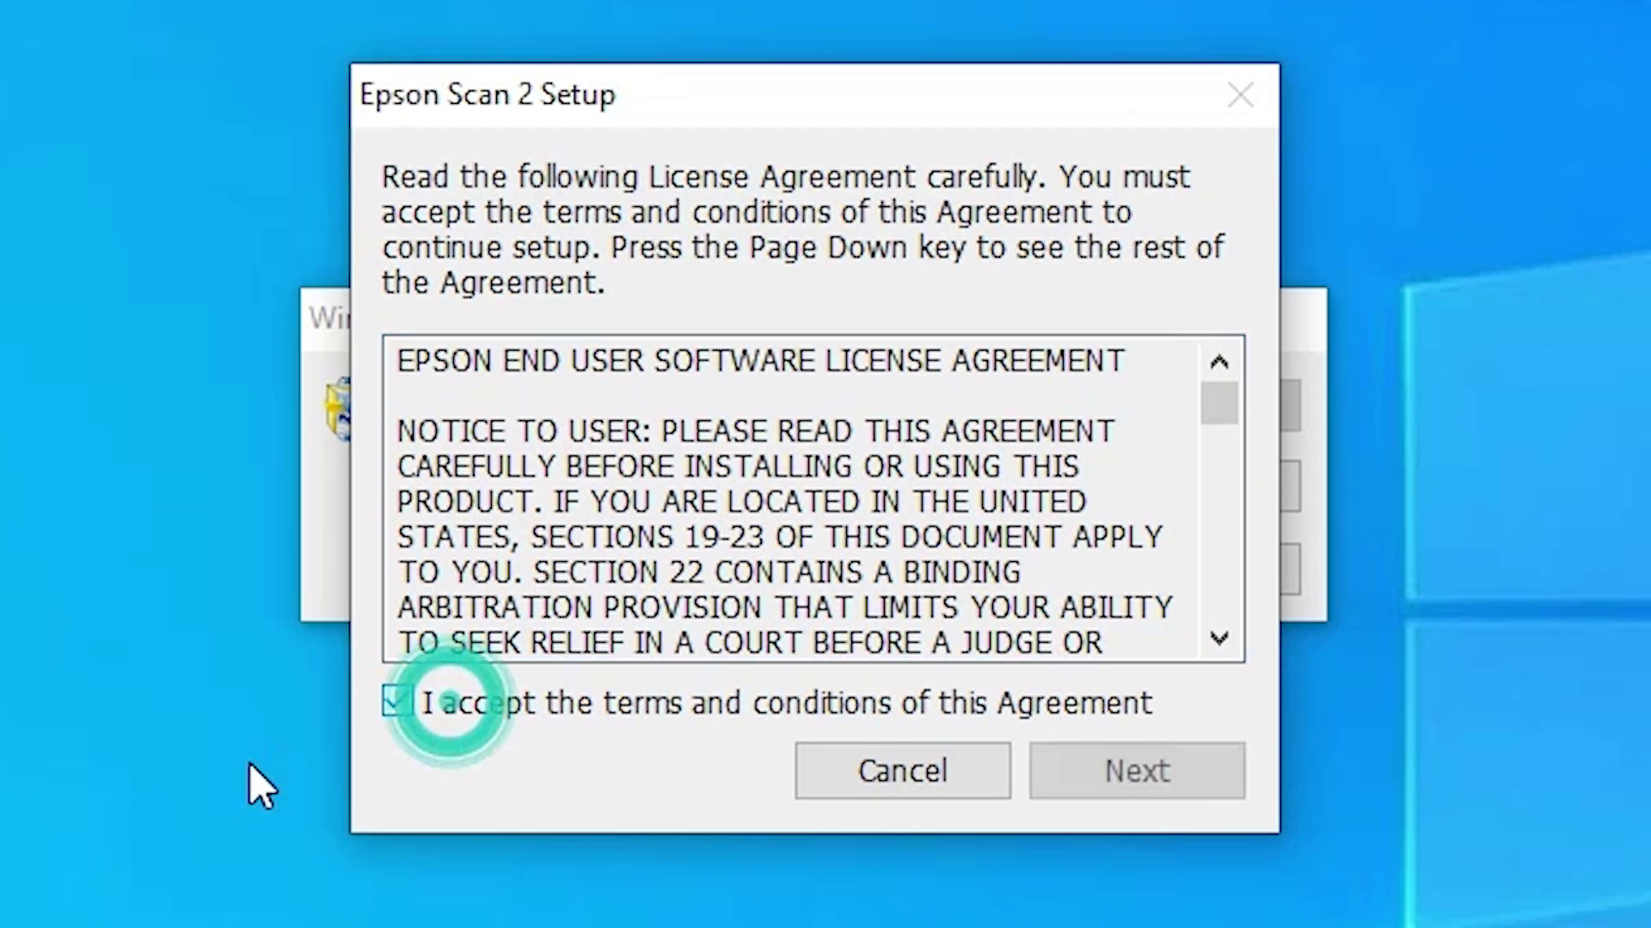
pyautogui.click(1214, 760)
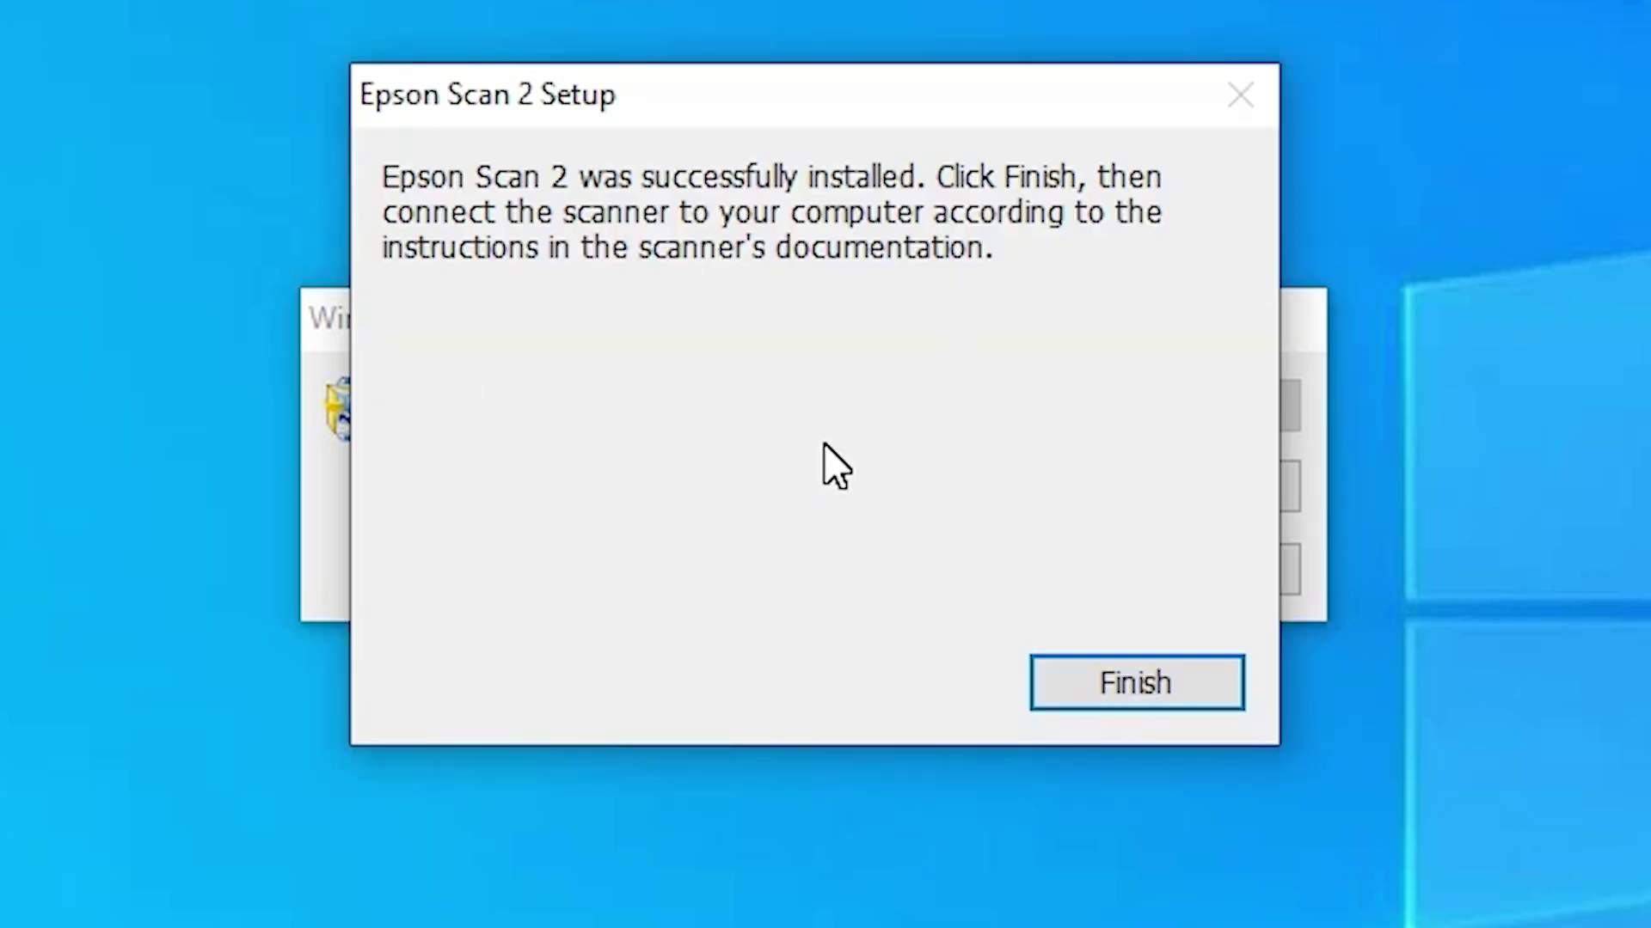
pyautogui.click(1189, 683)
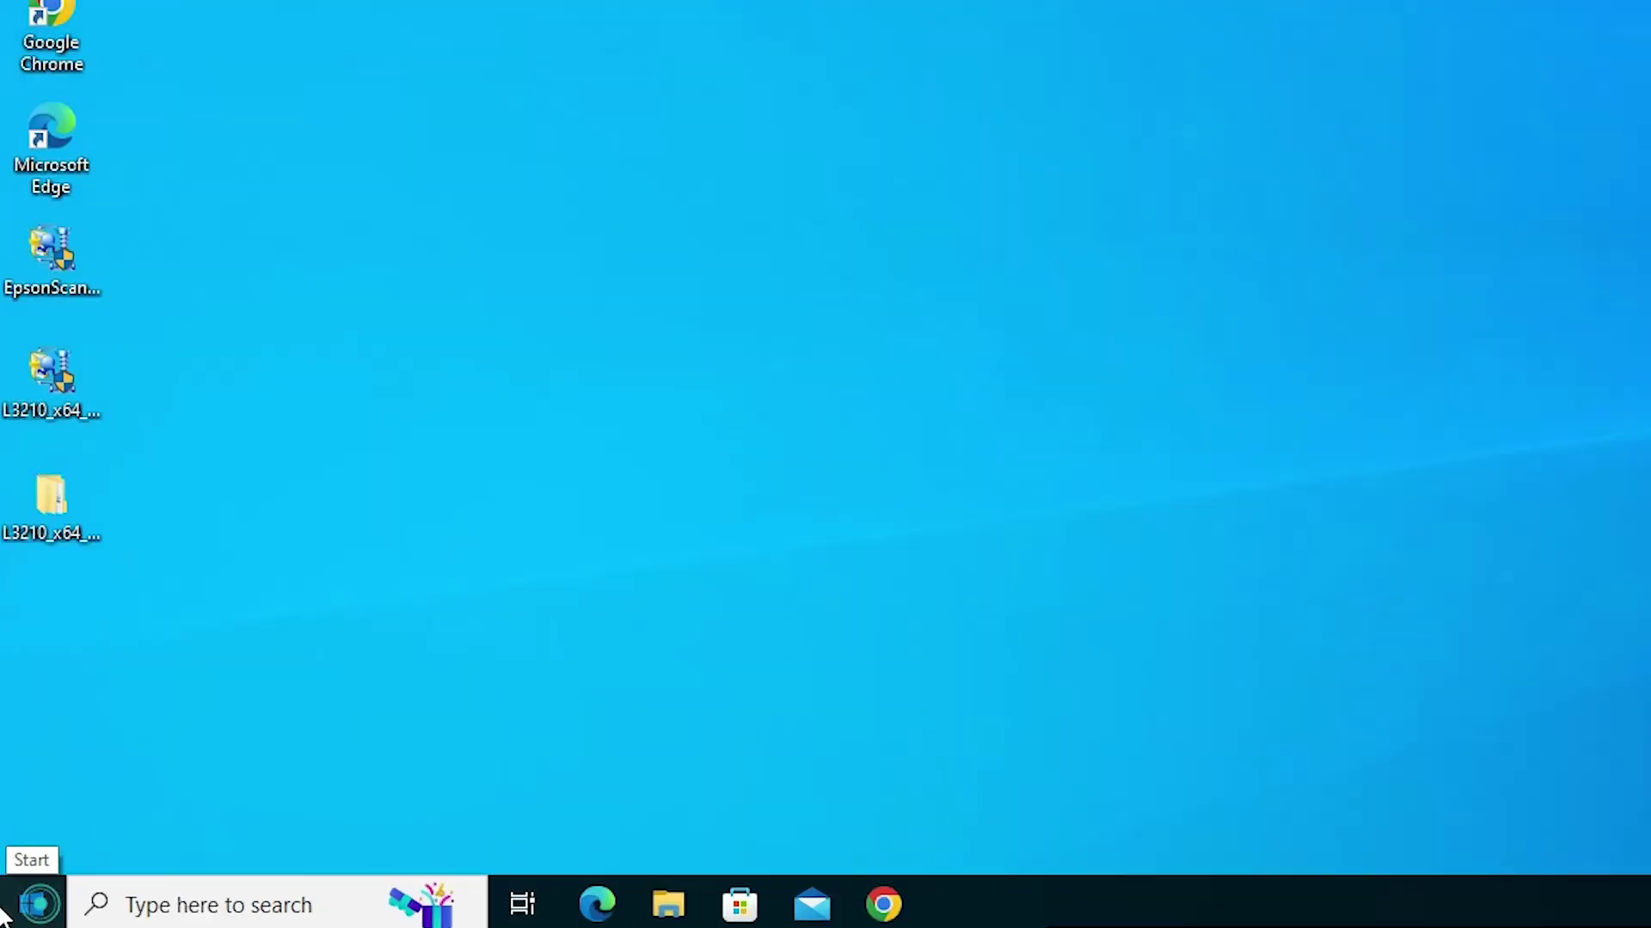
# Search Start for 'pr' and open the Printers & scanners settings result.
pyautogui.click(3, 918)
pyautogui.write('pr')
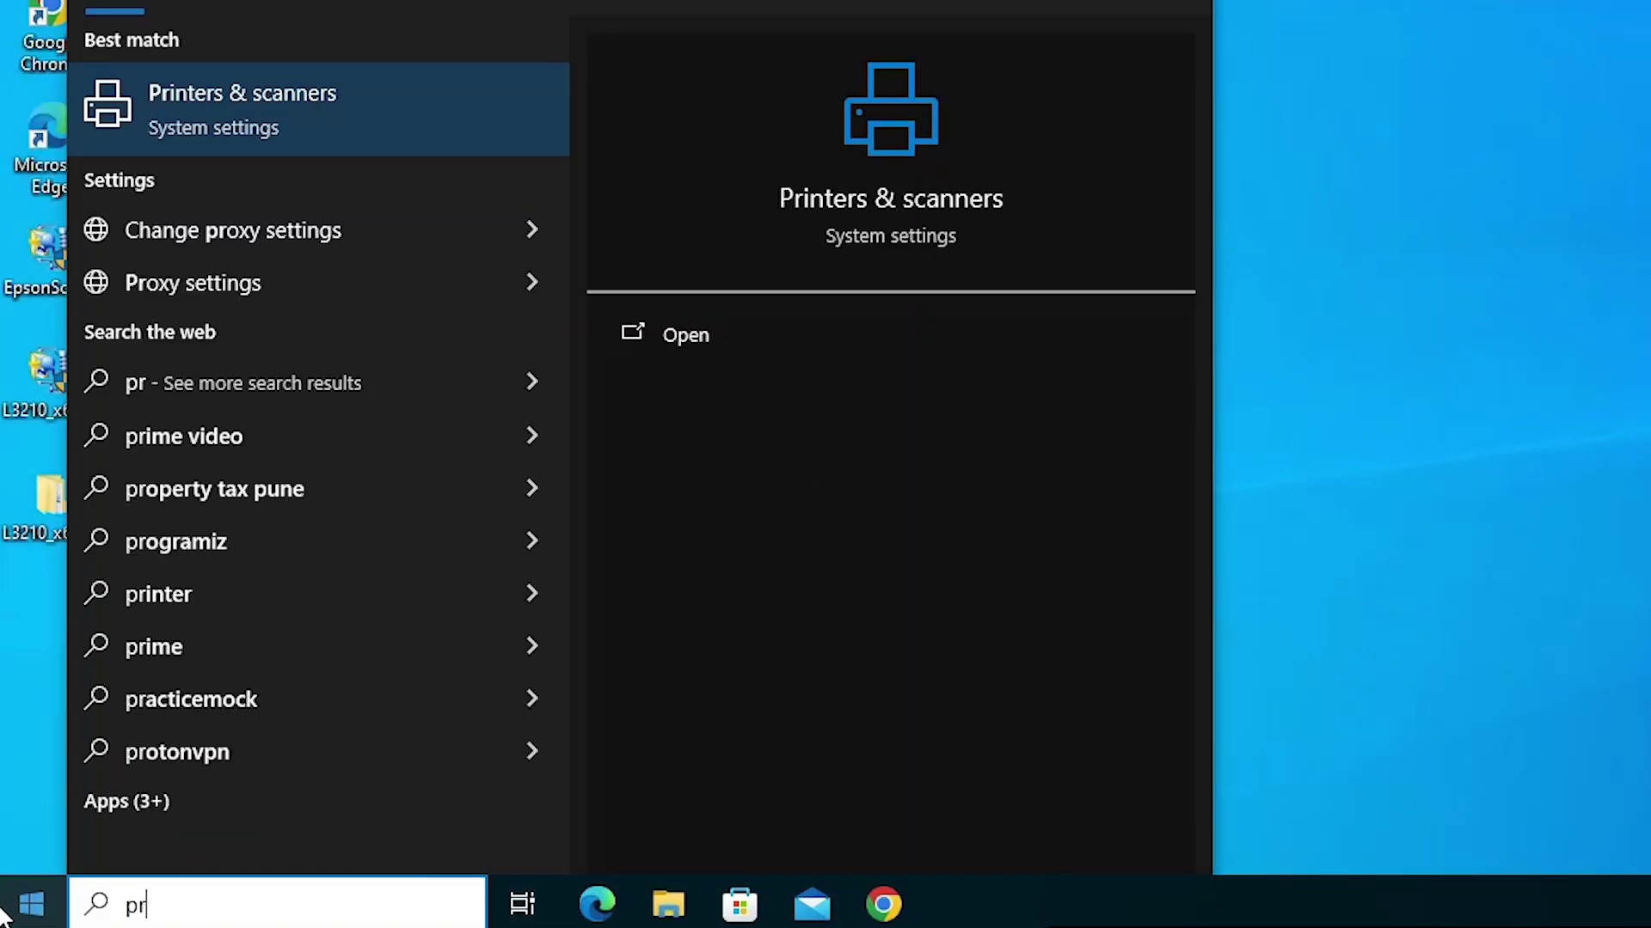
pyautogui.click(324, 90)
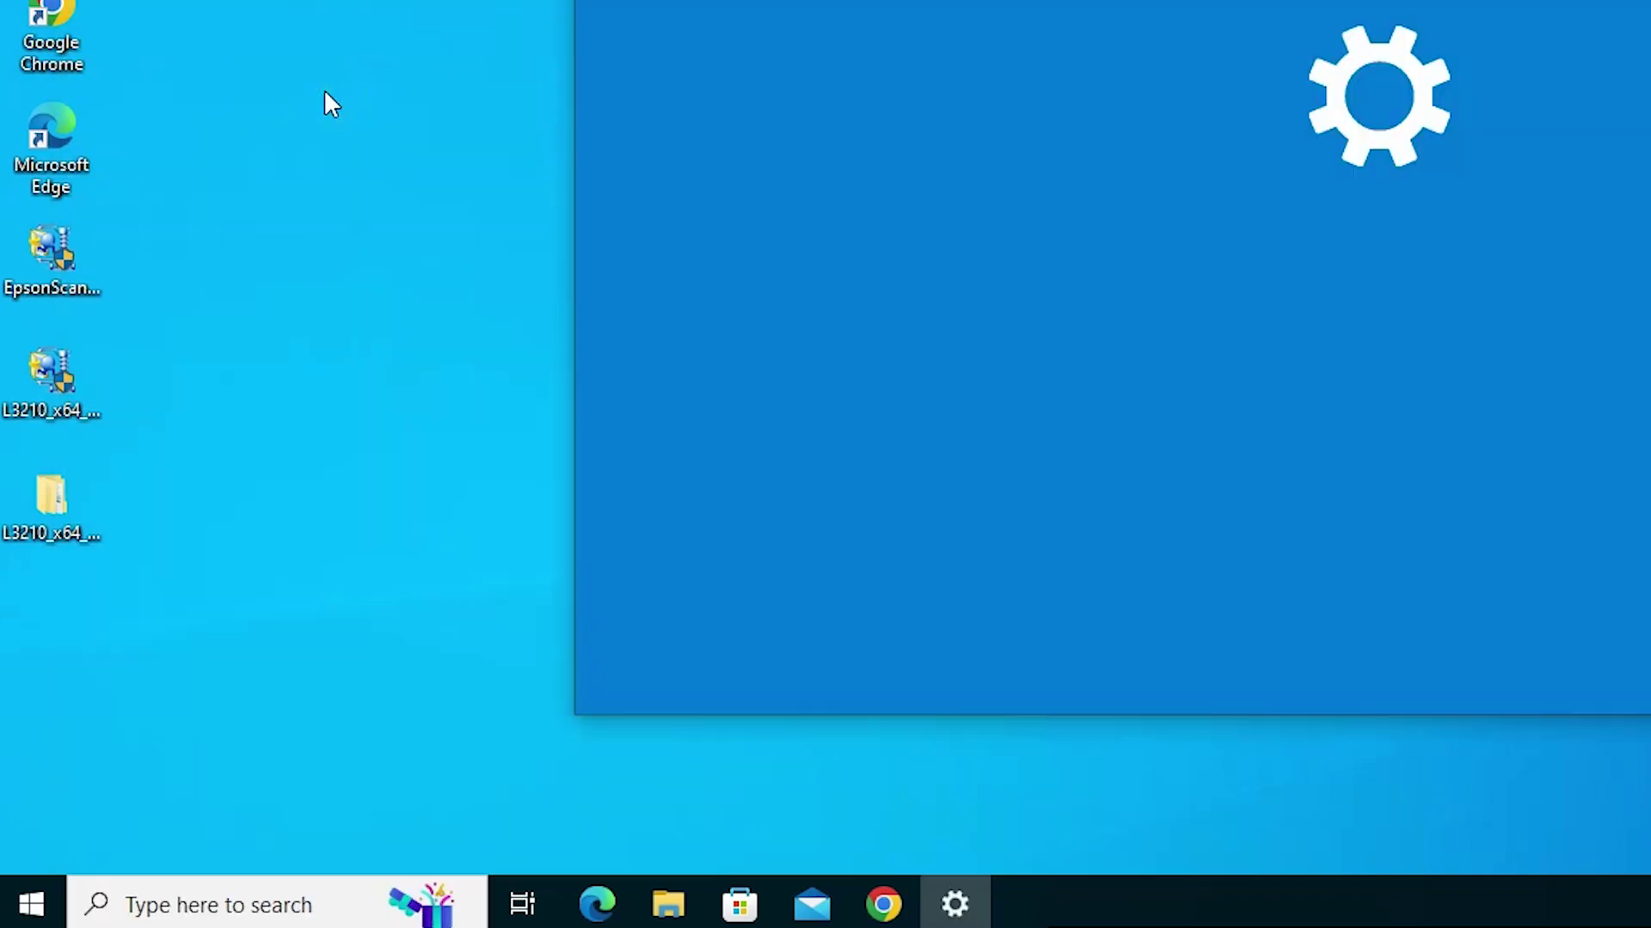